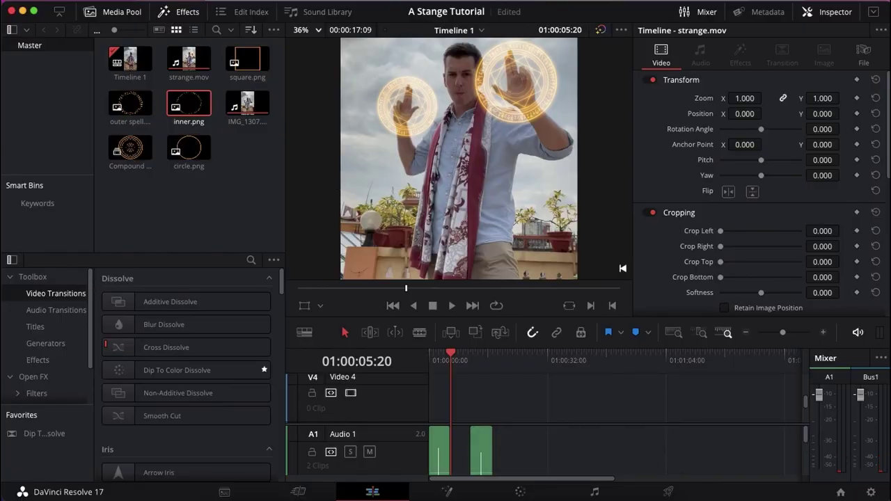
# Review the project's master settings for timeline resolution and frame rate, then leave them without saving.
pyautogui.click(134, 1)
pyautogui.moveTo(111, 0)
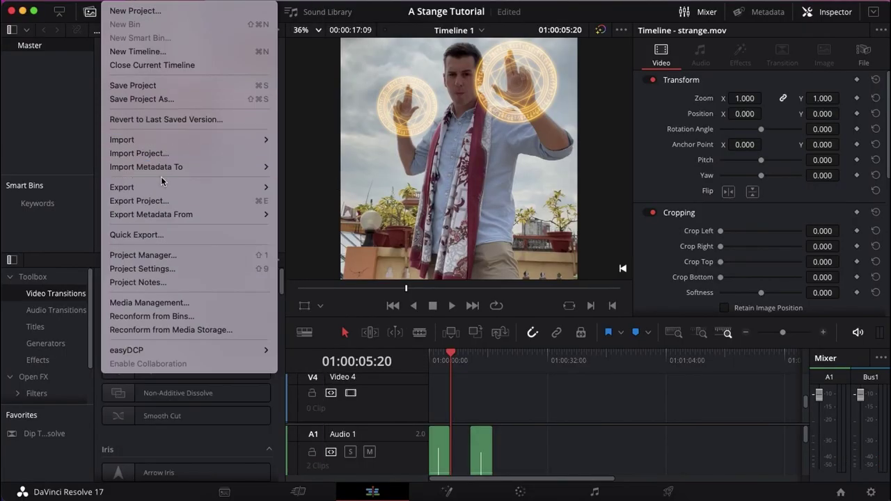
pyautogui.click(157, 268)
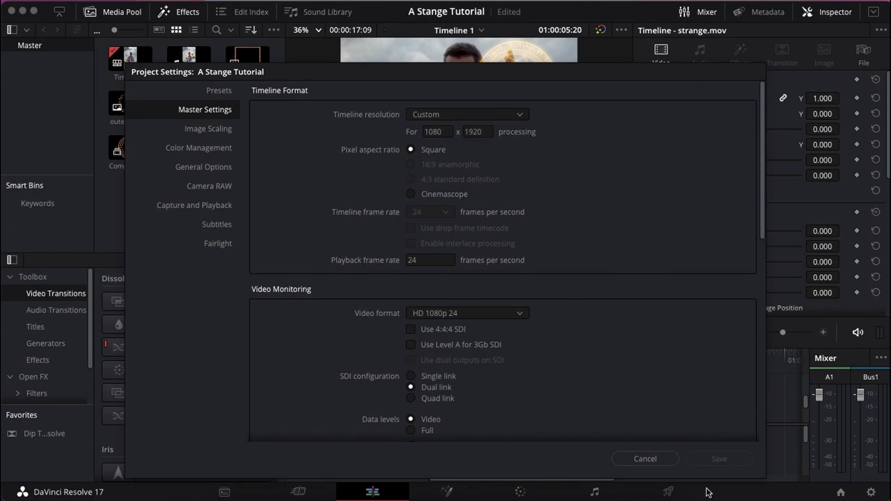
pyautogui.click(665, 464)
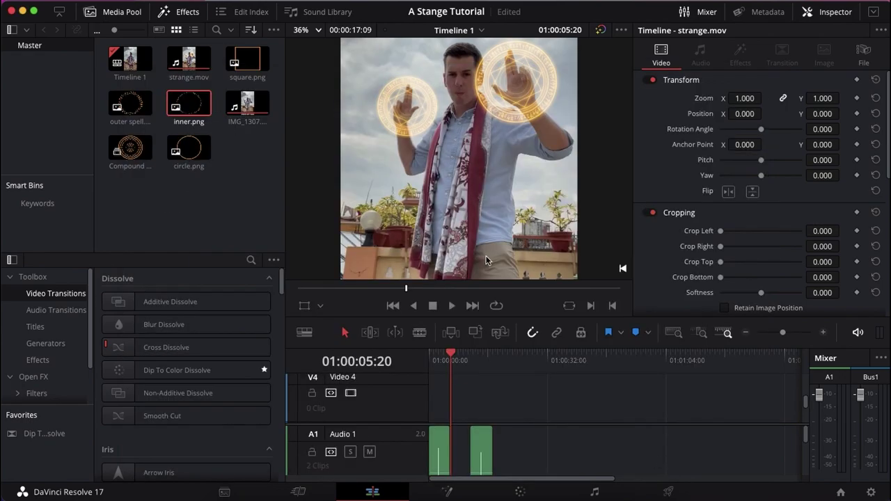
# Place the IMG_1307.MOV clip on the timeline above the second audio clip and play it through.
pyautogui.moveTo(247, 104); pyautogui.dragTo(479, 403)
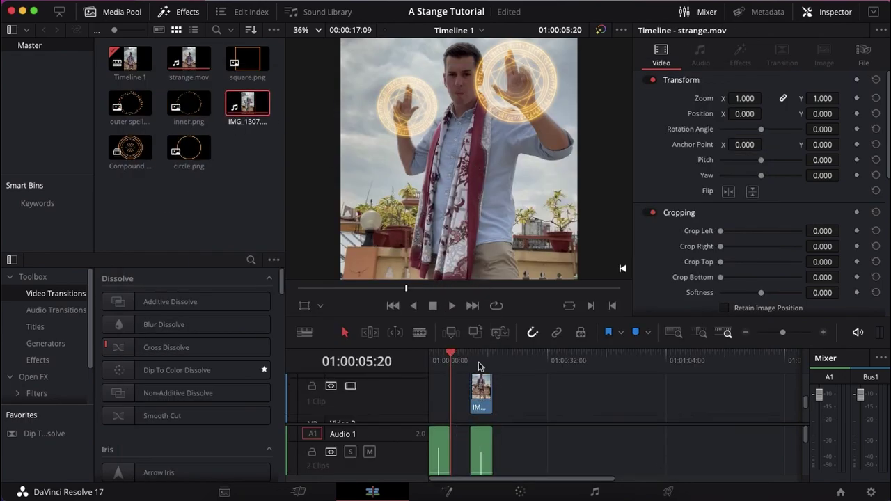
pyautogui.click(479, 363)
pyautogui.press('space')
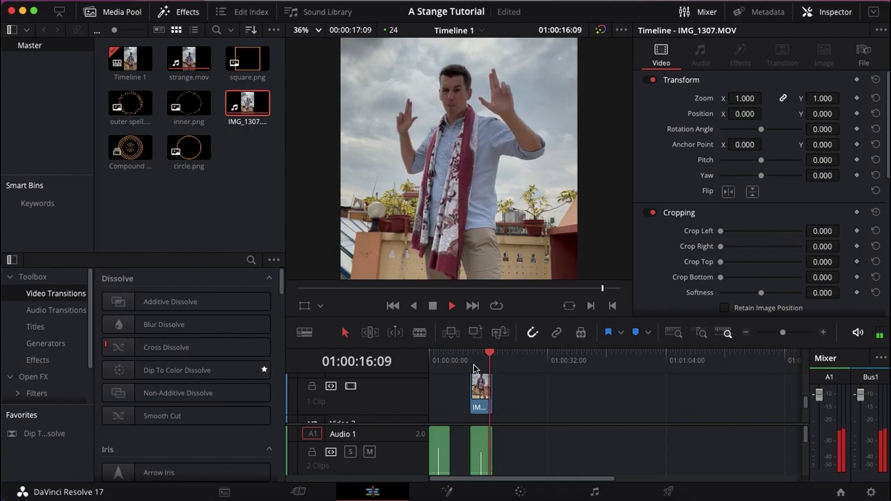
pyautogui.scroll(-2, 475, 379)
pyautogui.click(482, 436)
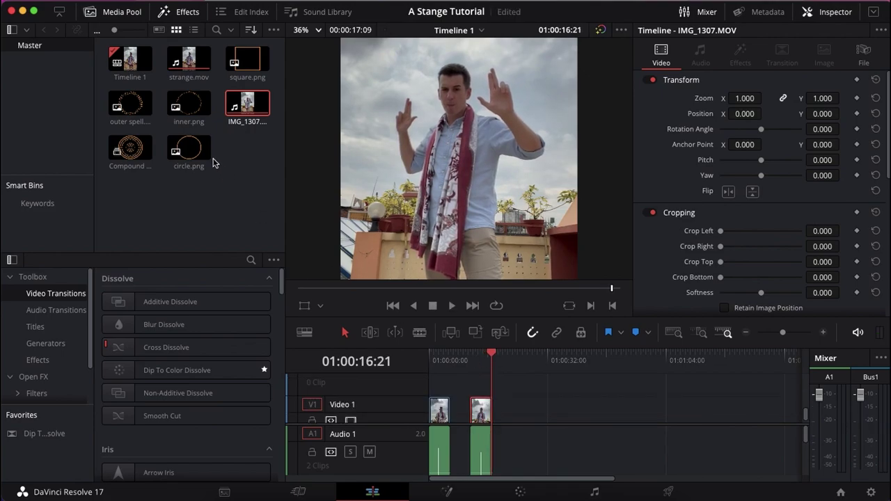
# Overlay circle.png on the track above the second video clip and place the playhead at that clip's start.
pyautogui.moveTo(189, 149); pyautogui.dragTo(492, 389)
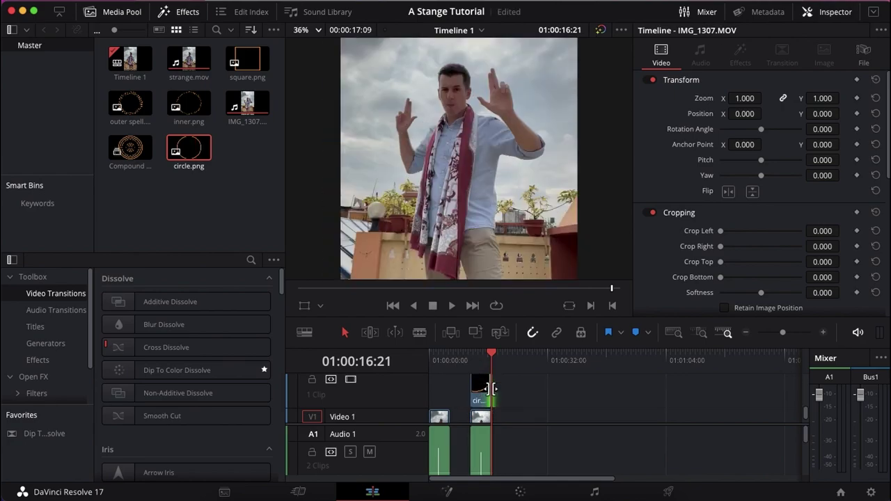
pyautogui.click(472, 360)
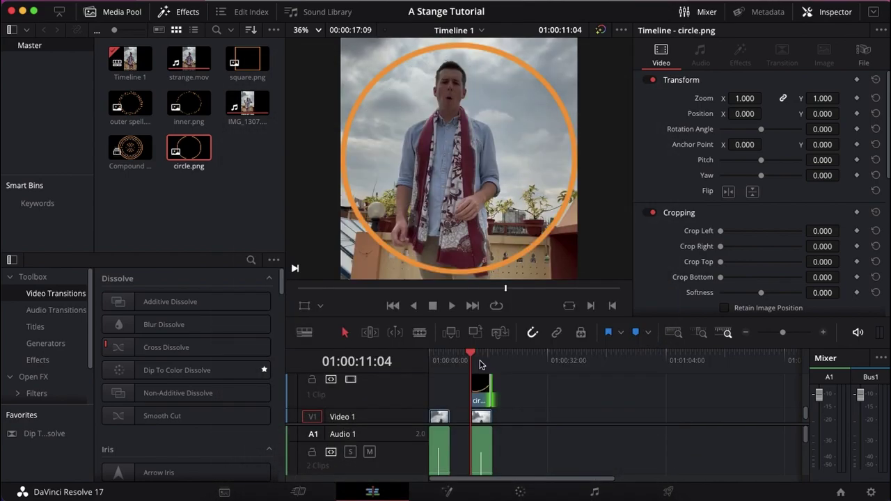
# Switch to Inkscape and create a text frame below the circle and square containing "redpillbluepill".
pyautogui.click(594, 498)
pyautogui.click(16, 310)
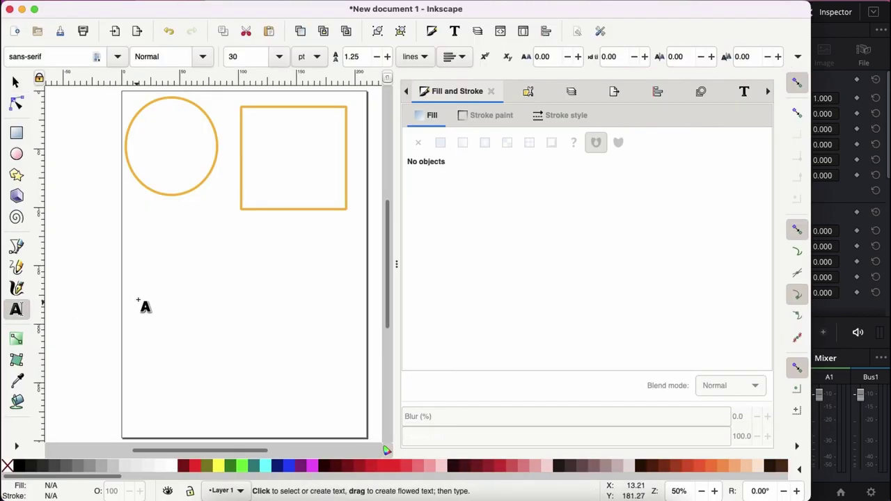
pyautogui.moveTo(138, 299); pyautogui.dragTo(343, 353)
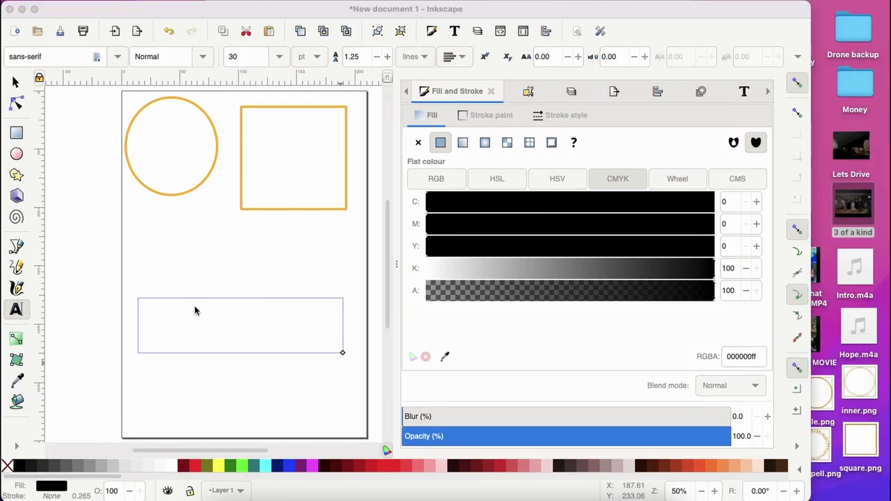
pyautogui.write('redp')
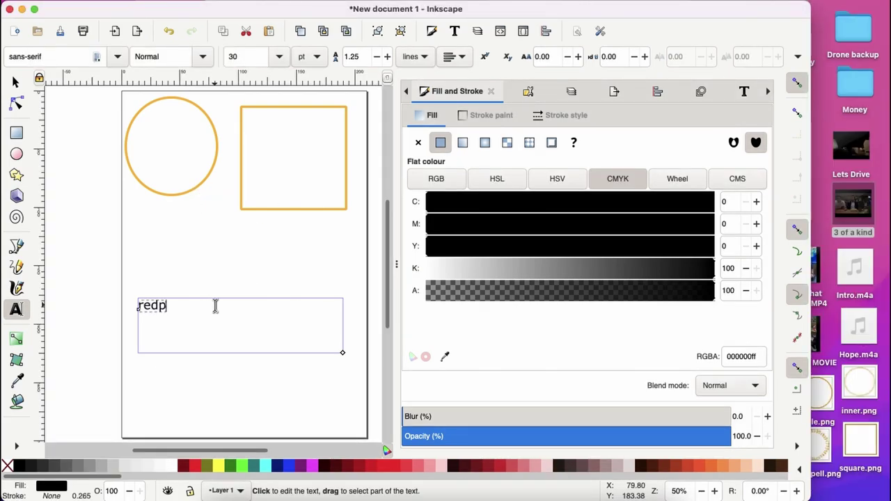
pyautogui.write('ill')
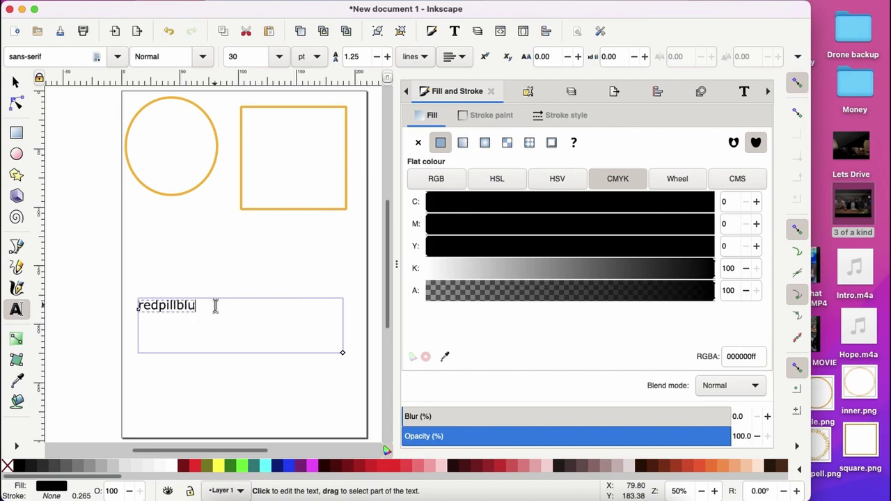
# Set the font of the whole "redpillbluepill" text to Matrix Code NFI.
pyautogui.hotkey('ctrl', 'a')
pyautogui.click(76, 56)
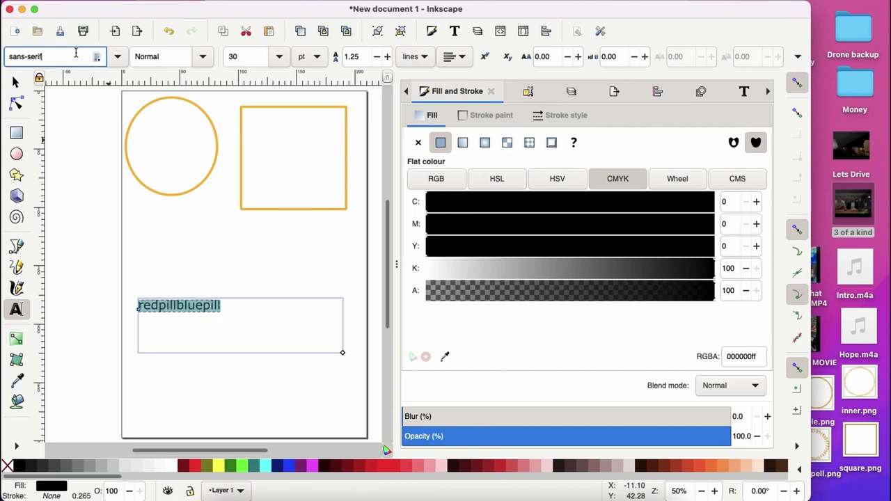
pyautogui.write('matri')
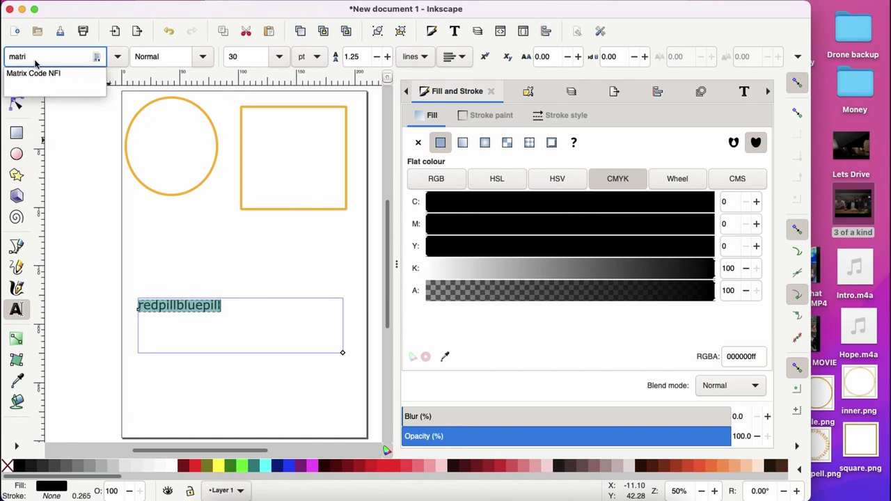
pyautogui.click(33, 73)
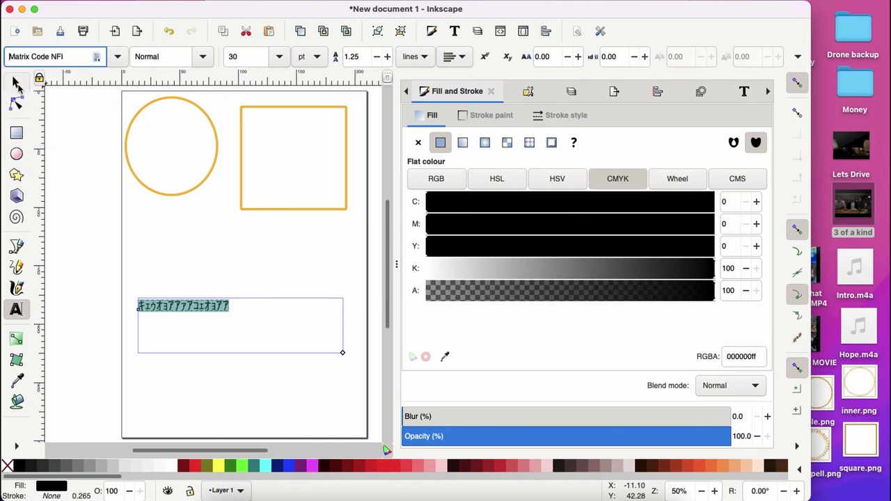
# Copy the orange circle and place the duplicate in the lower right part of the page, beside the text.
pyautogui.click(18, 84)
pyautogui.click(175, 200)
pyautogui.hotkey('ctrl', 'c')
pyautogui.hotkey('ctrl', 'v')
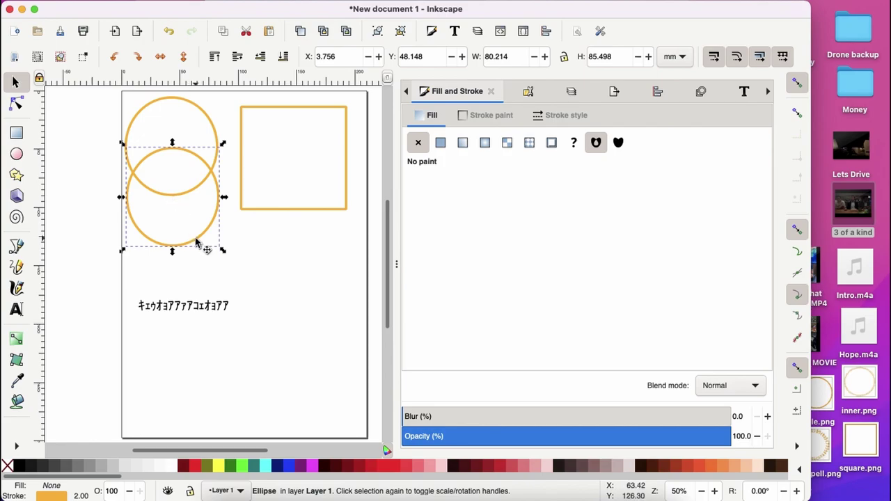
pyautogui.moveTo(197, 242); pyautogui.dragTo(318, 400)
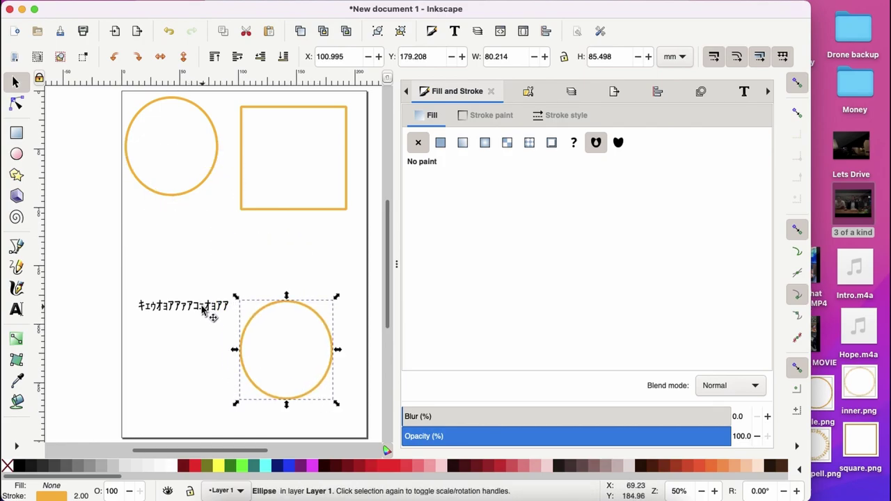
# Enlarge the symbol text to about 46.5 pt and put it on the path of the duplicated circle.
pyautogui.click(202, 311)
pyautogui.keyDown('shift'); pyautogui.click(272, 307); pyautogui.keyUp('shift')
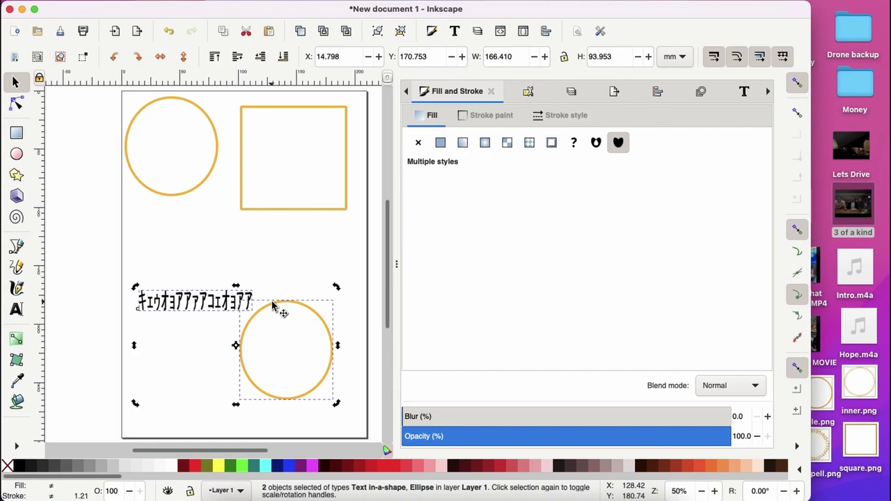
pyautogui.click(275, 2)
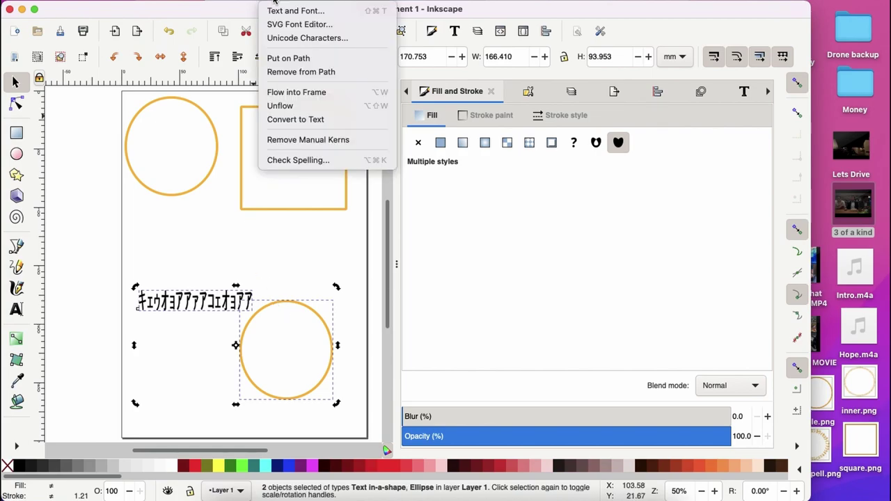
pyautogui.click(301, 61)
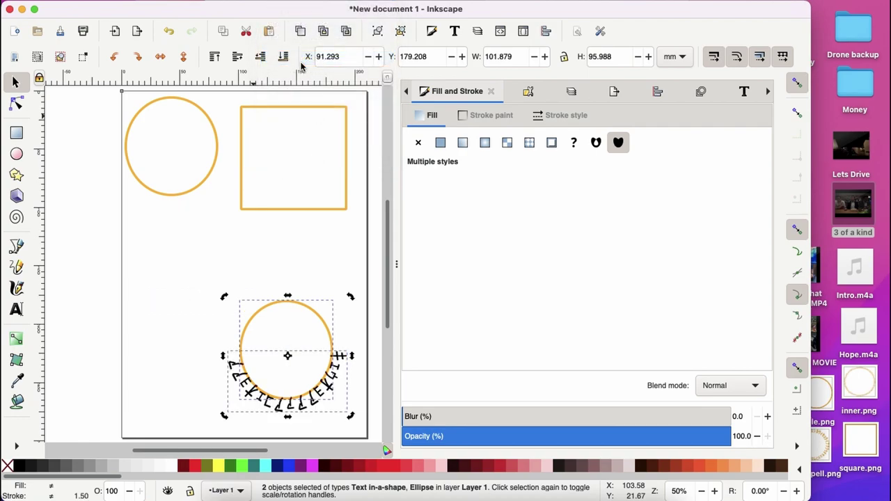
# Insert the letter "n" into the middle of the curved symbol text.
pyautogui.doubleClick(298, 405)
pyautogui.write('n')
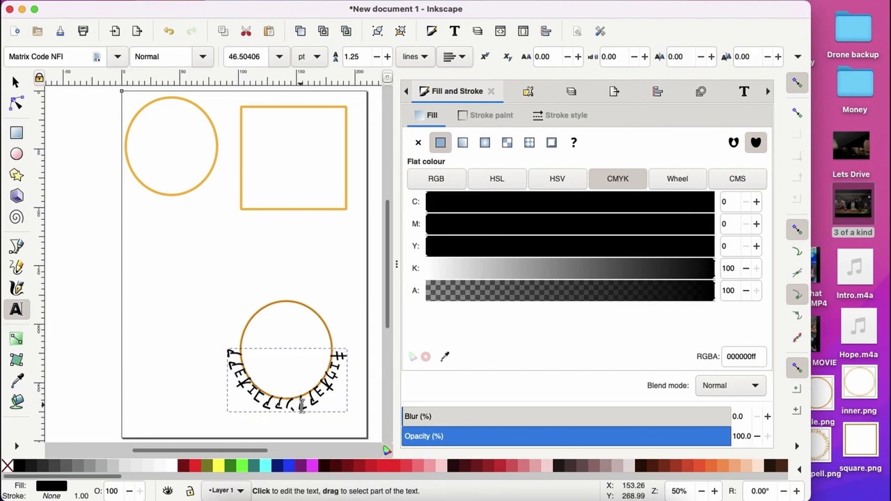
pyautogui.click(16, 83)
# Rotate the duplicated circle about 90° clockwise and move it left to about X 71 mm.
pyautogui.click(263, 311)
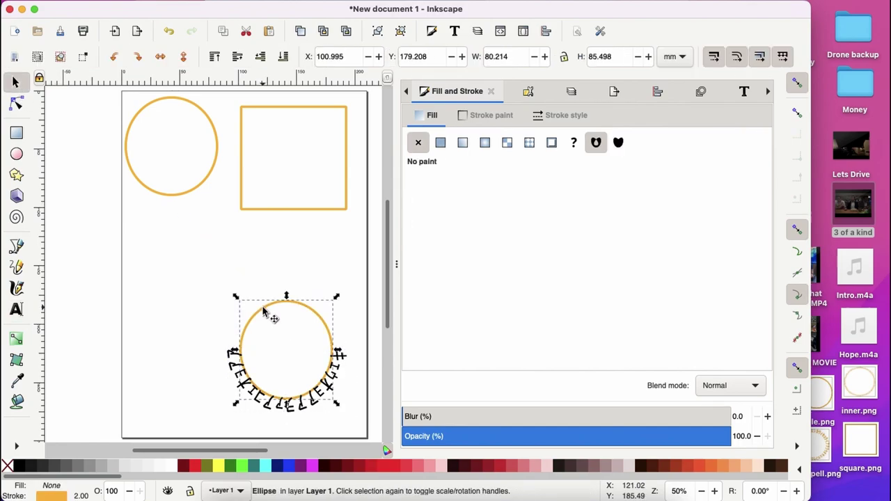
pyautogui.click(317, 317)
pyautogui.moveTo(339, 298); pyautogui.dragTo(357, 399)
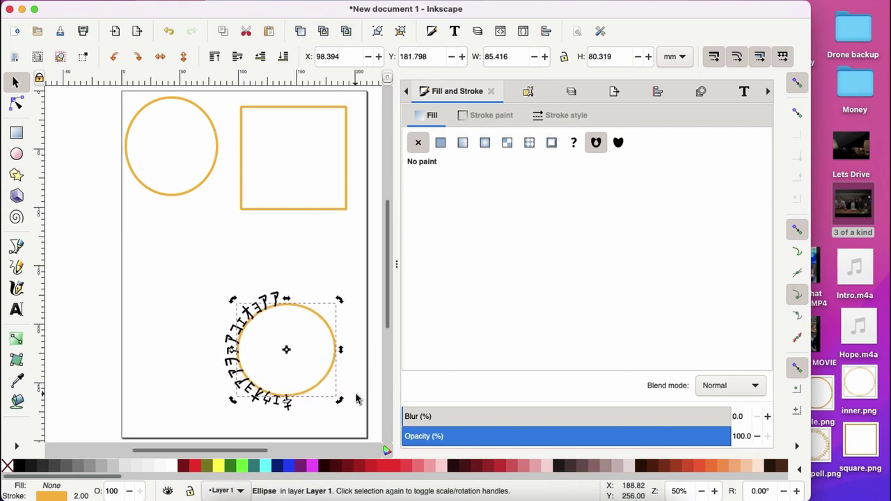
pyautogui.moveTo(331, 371); pyautogui.dragTo(298, 367)
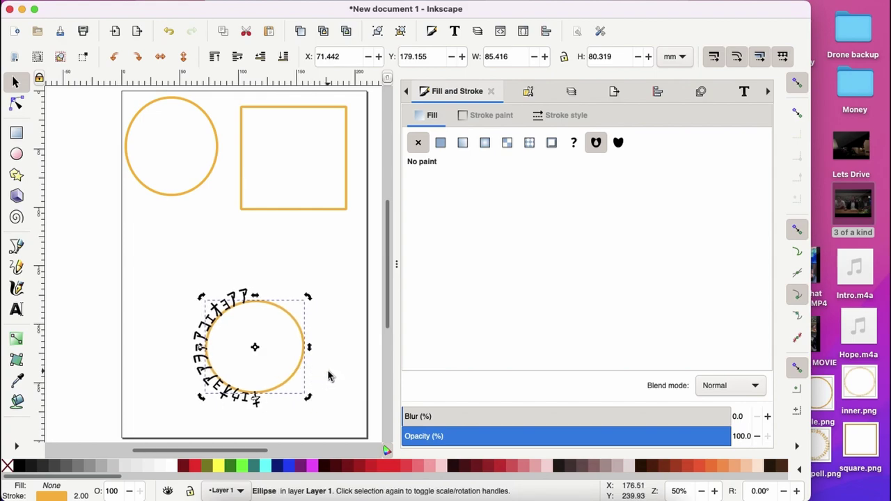
pyautogui.click(332, 367)
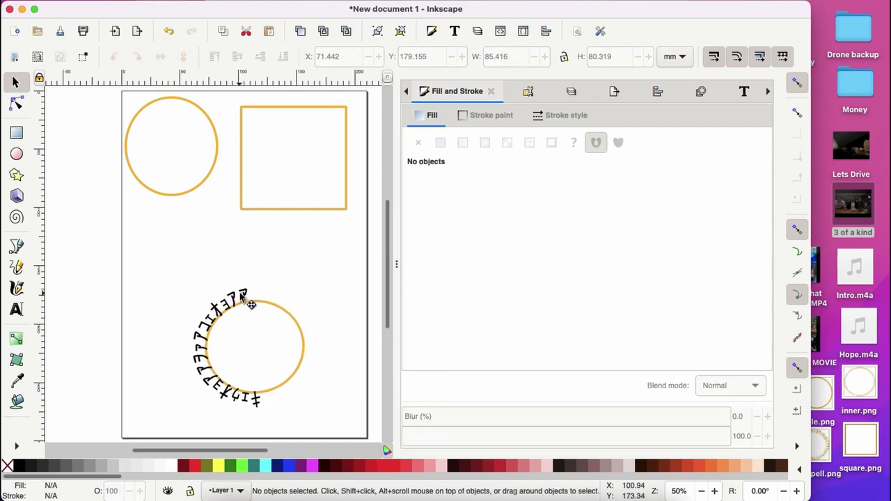
# Fill the curved text with the orange sampled from the square's outline.
pyautogui.click(243, 297)
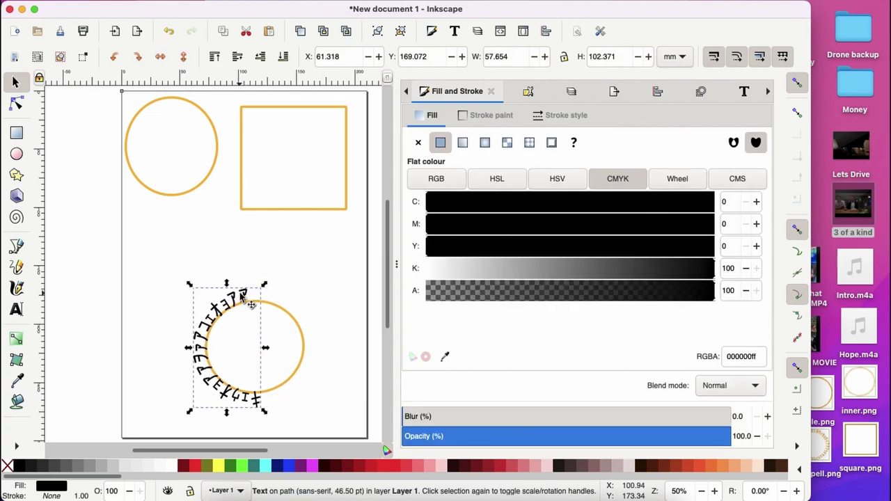
pyautogui.click(446, 358)
pyautogui.click(285, 214)
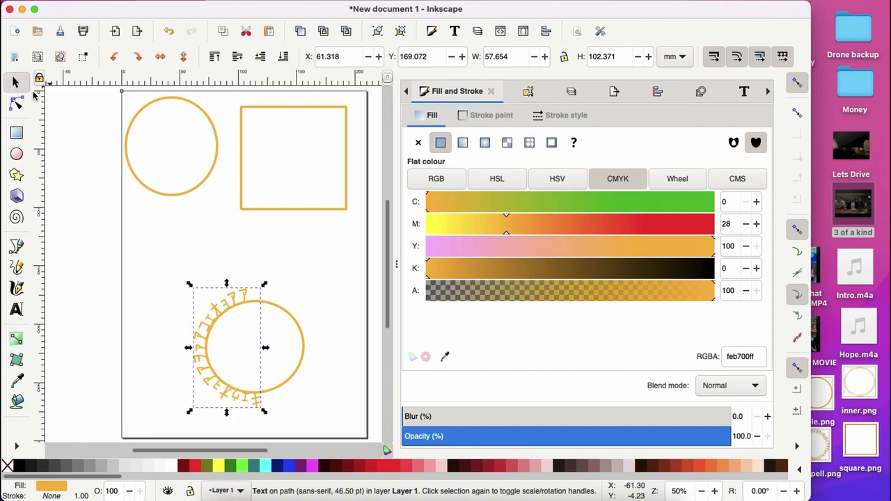
pyautogui.click(281, 288)
pyautogui.click(279, 308)
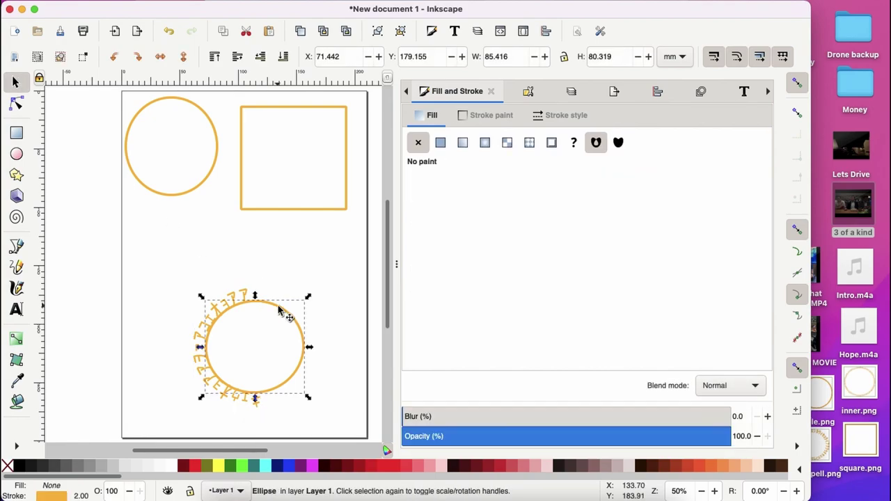
pyautogui.press('Delete')
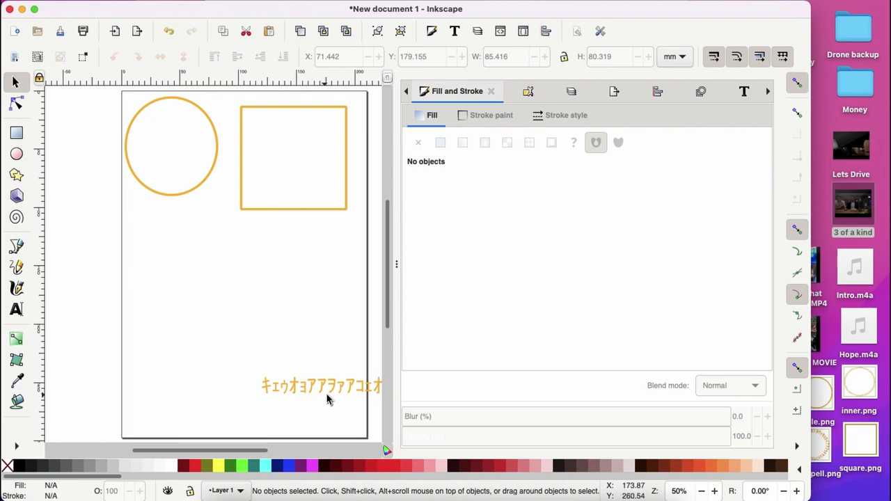
pyautogui.press('super+z')
pyautogui.click(304, 359)
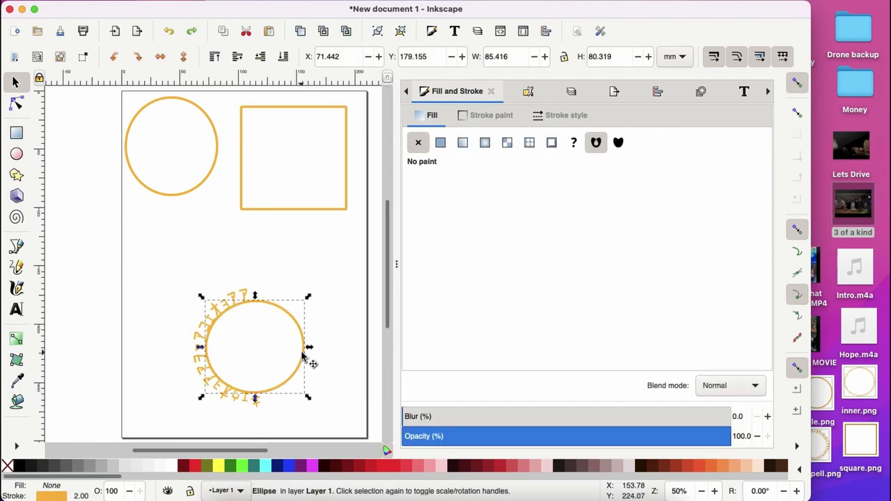
# Convert the curved text to a path with Object to Path and delete the circle it follows.
pyautogui.click(241, 299)
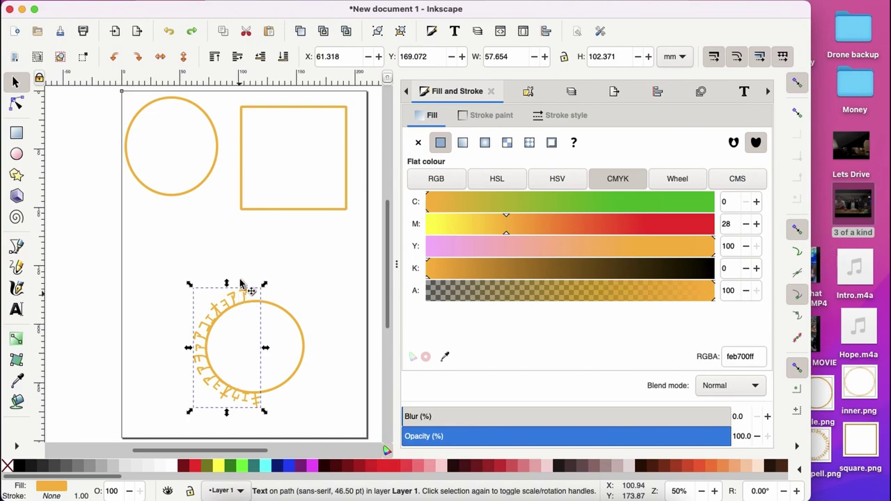
pyautogui.click(253, 8)
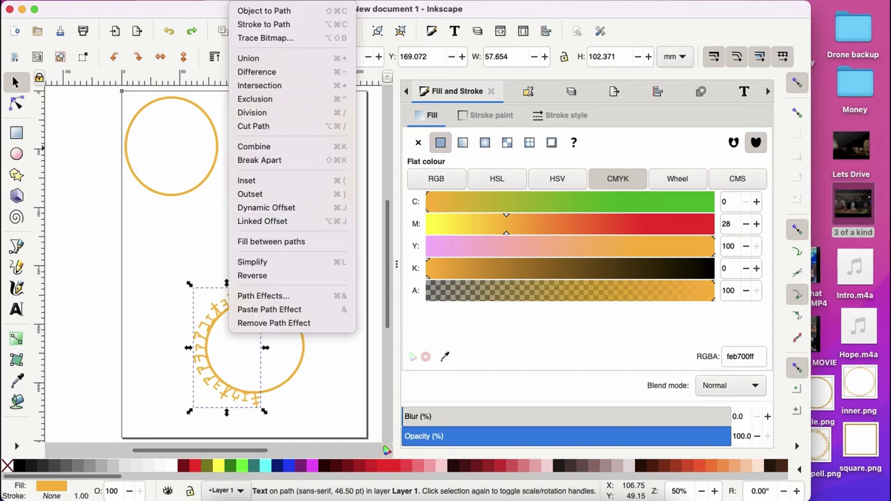
pyautogui.click(255, 11)
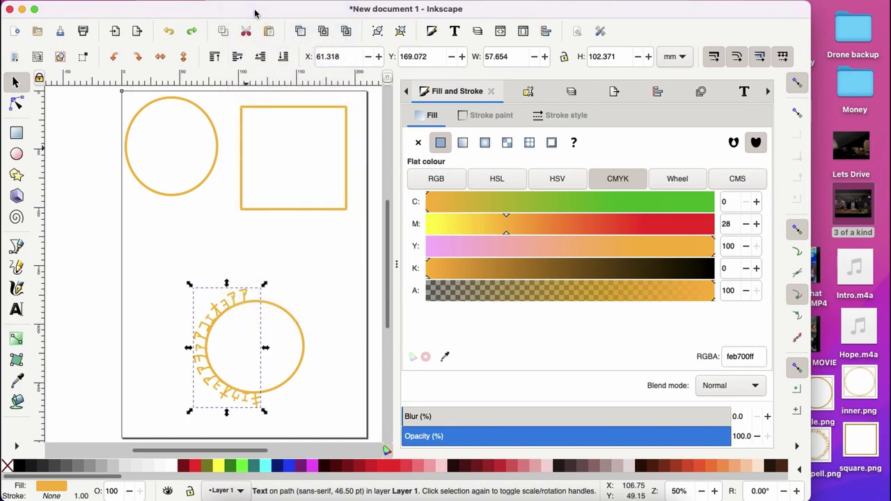
pyautogui.click(296, 327)
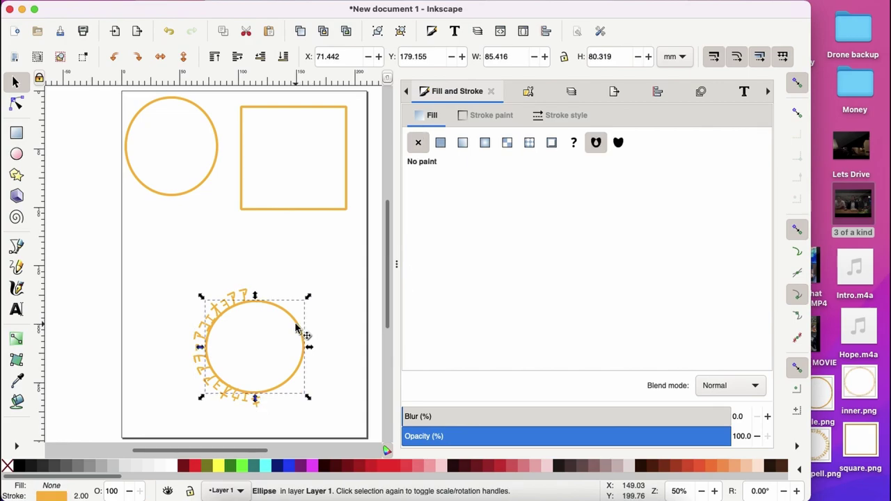
pyautogui.press('Delete')
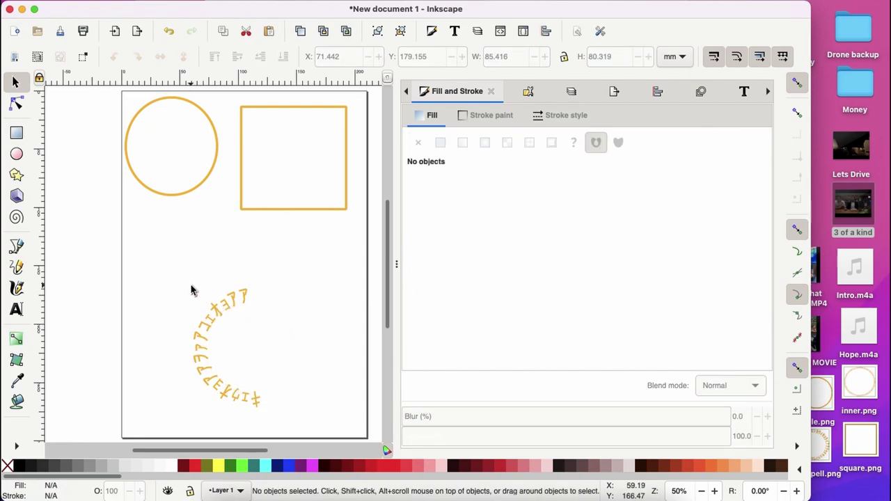
# Paste a copy of the curved symbol text, move it beside the original and rotate it about 180° to complete a ring.
pyautogui.moveTo(190, 286); pyautogui.dragTo(307, 418)
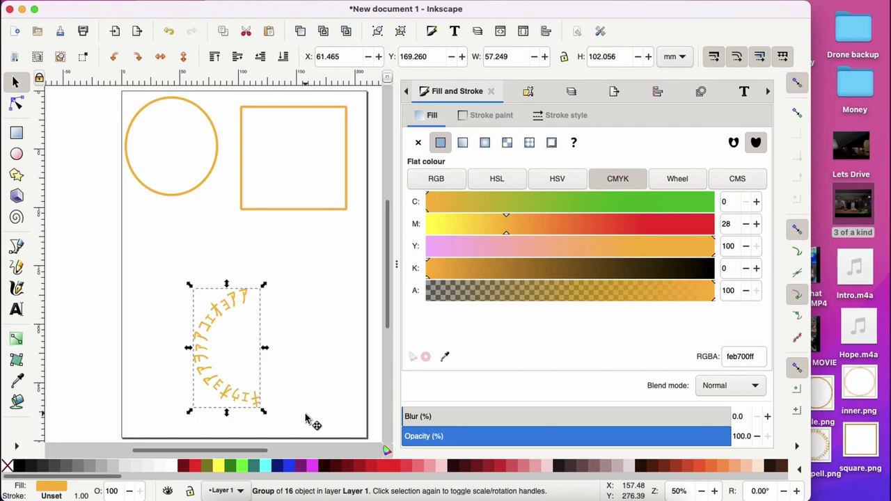
pyautogui.hotkey('ctrl', 'v')
pyautogui.press('n')
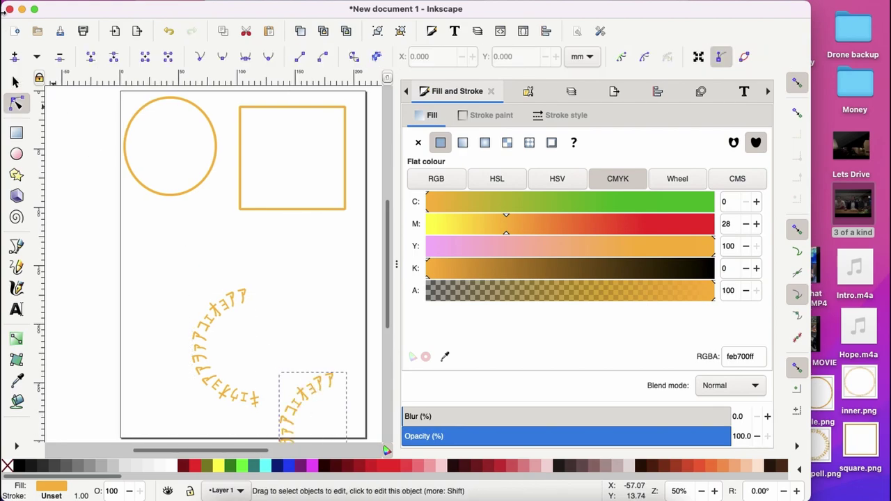
pyautogui.click(15, 82)
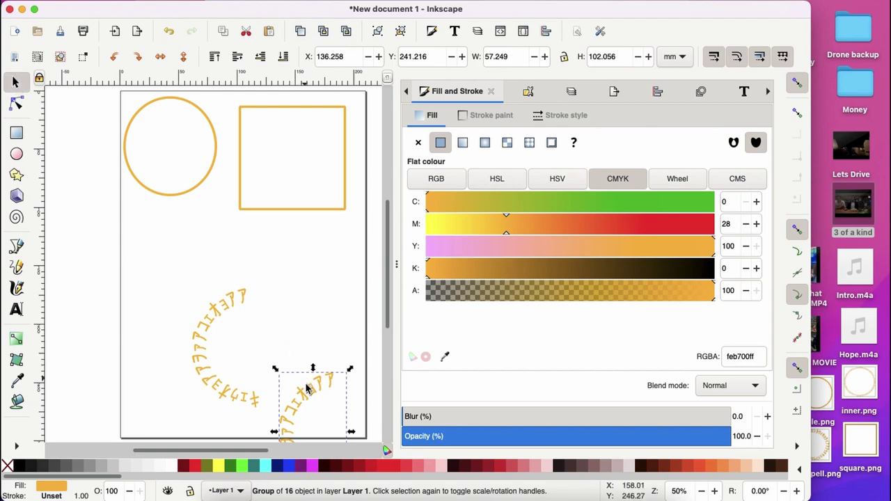
pyautogui.moveTo(307, 369); pyautogui.dragTo(291, 275)
pyautogui.click(297, 280)
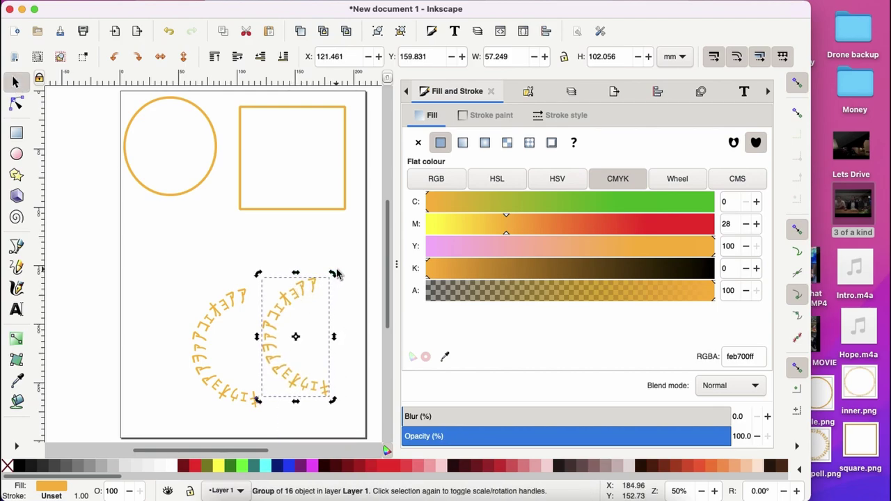
pyautogui.moveTo(334, 275); pyautogui.dragTo(225, 387)
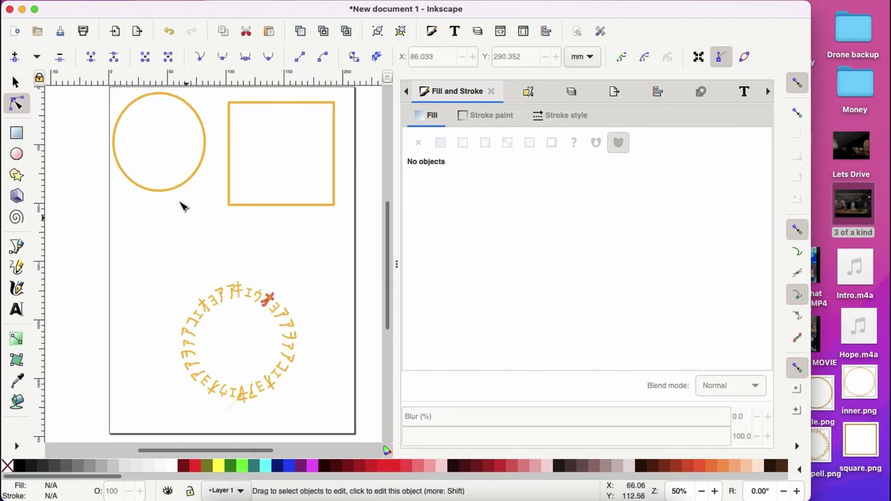
# Set up a PNG export of the orange circle as the selection and open the choice of export destination.
pyautogui.click(175, 193)
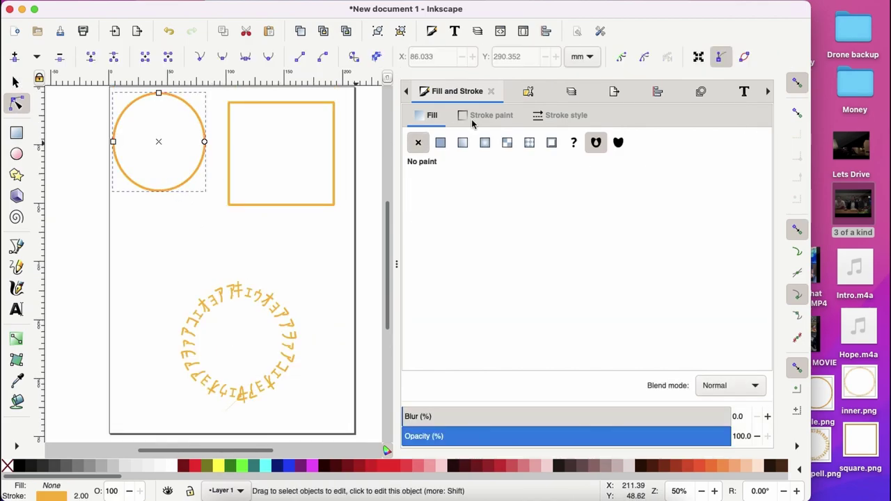
pyautogui.click(614, 93)
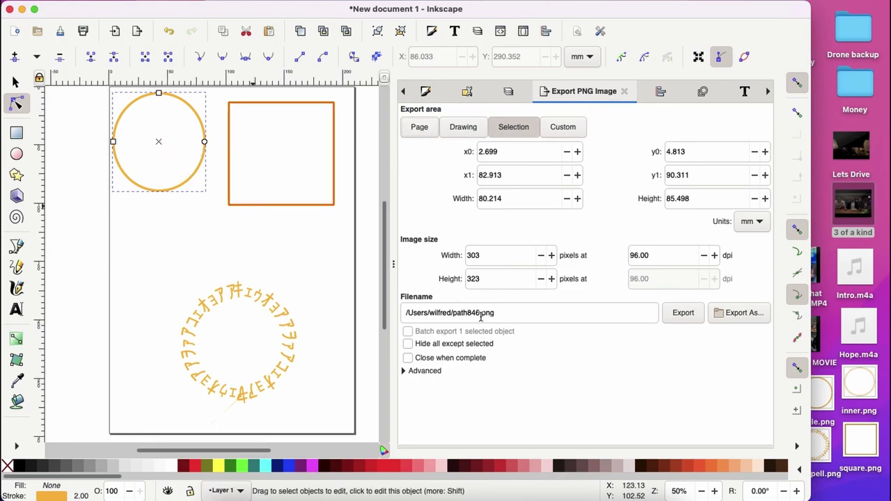
pyautogui.click(732, 313)
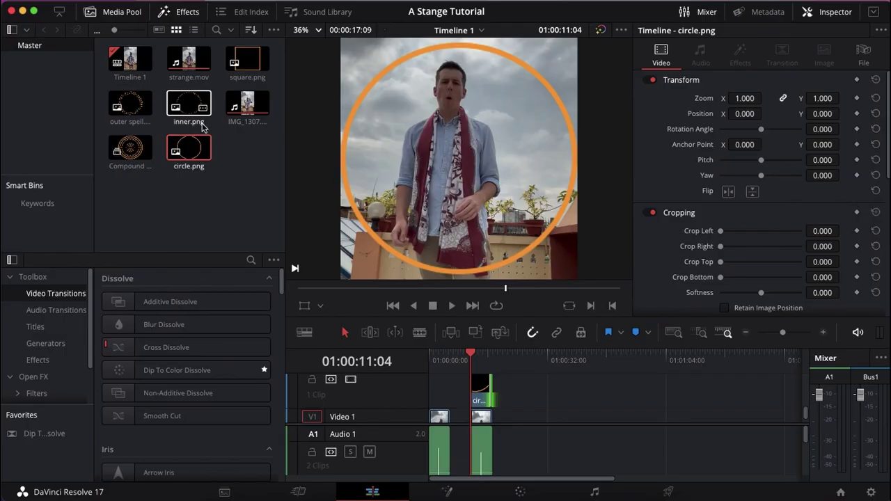
# In DaVinci Resolve, place outer spell.png on a track above the circle clip and set its zoom to 0.950.
pyautogui.moveTo(142, 118); pyautogui.dragTo(481, 386)
pyautogui.click(485, 386)
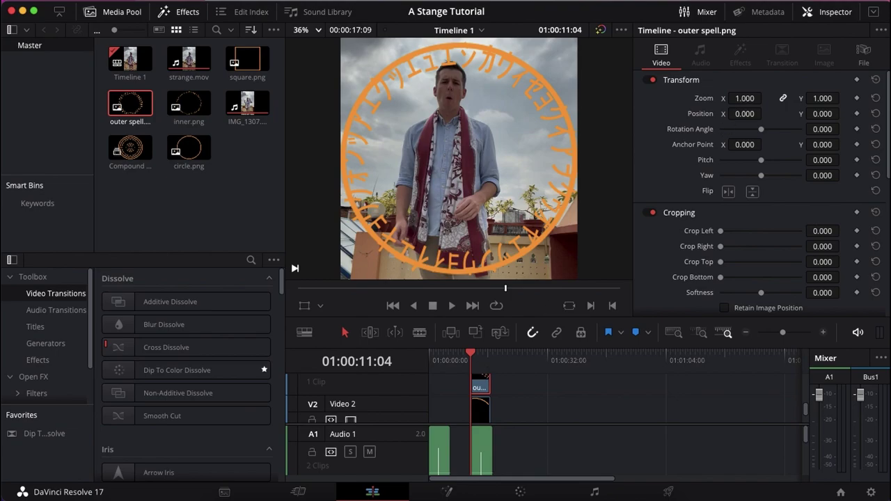
pyautogui.moveTo(745, 98); pyautogui.dragTo(742, 98)
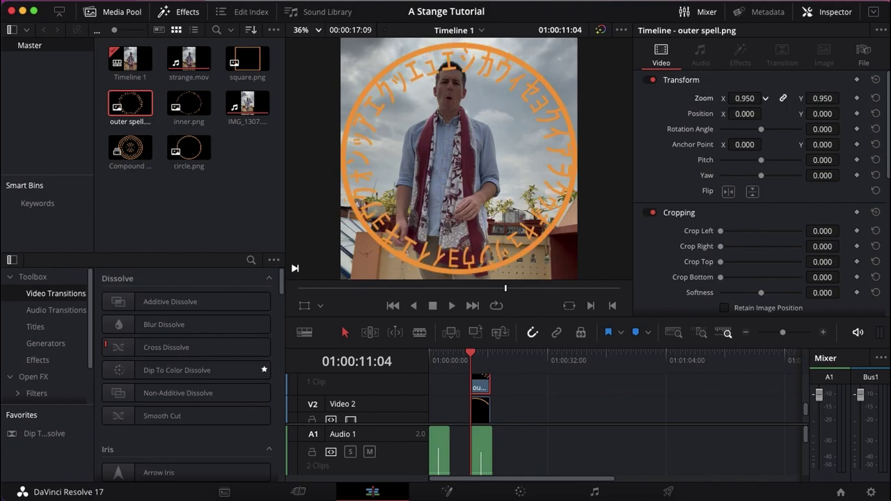
# Add a second circle.png above the outer spell clip, starting at 01:00:11:04, and set its zoom to 0.720.
pyautogui.click(457, 354)
pyautogui.click(486, 362)
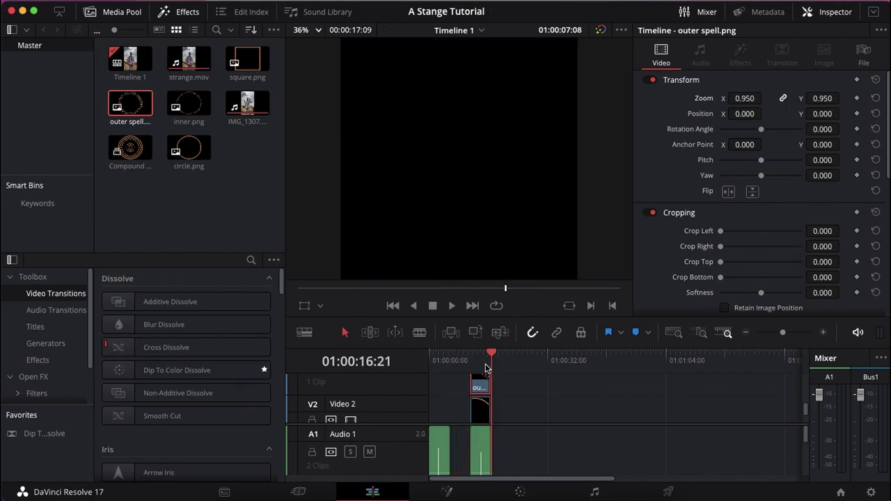
pyautogui.scroll(3, 507, 404)
pyautogui.click(475, 362)
pyautogui.scroll(2, 488, 392)
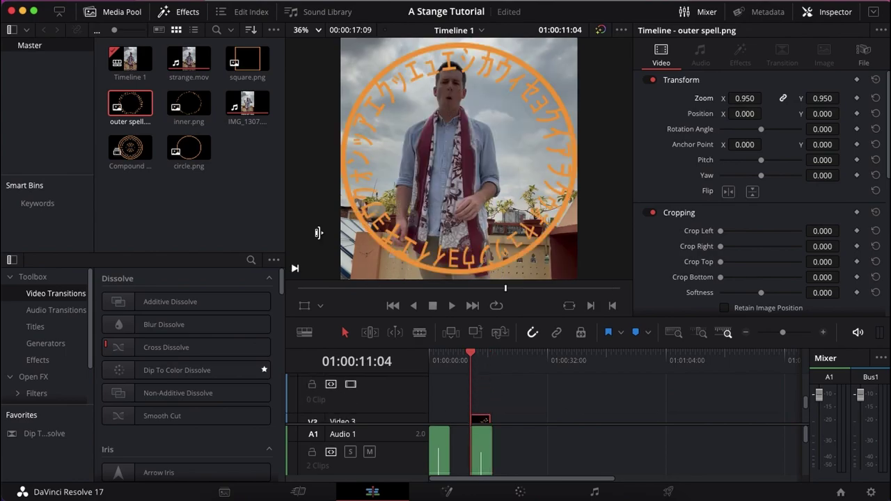
pyautogui.moveTo(189, 147); pyautogui.dragTo(475, 390)
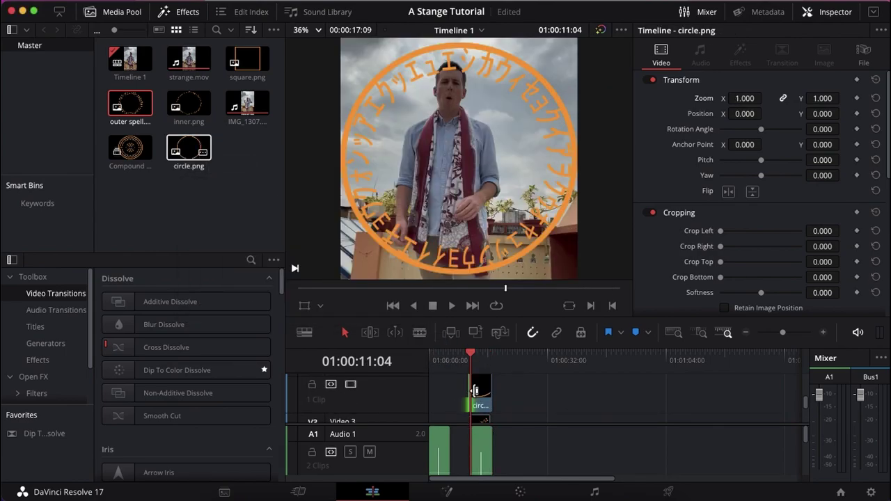
pyautogui.click(485, 403)
pyautogui.moveTo(745, 98); pyautogui.dragTo(717, 98)
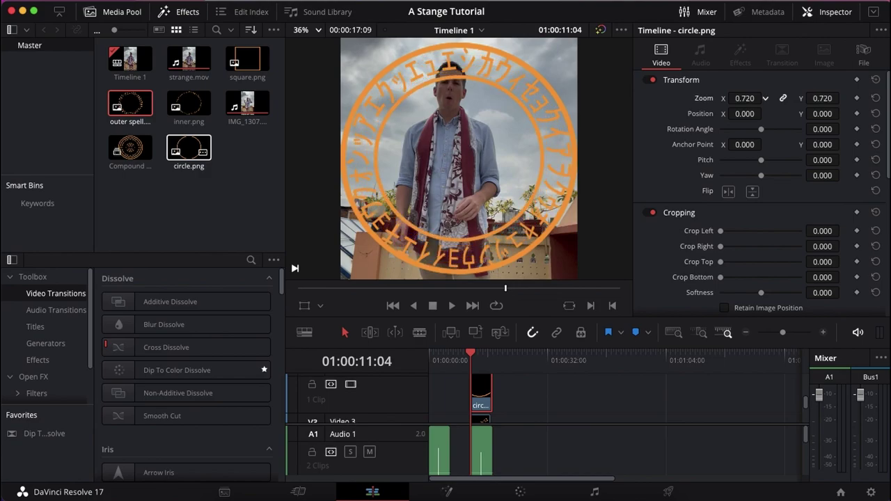
# Stack inner.png at zoom 0.660 and another circle.png at zoom 0.560 on new tracks above the existing graphics.
pyautogui.scroll(-2, 538, 395)
pyautogui.click(481, 406)
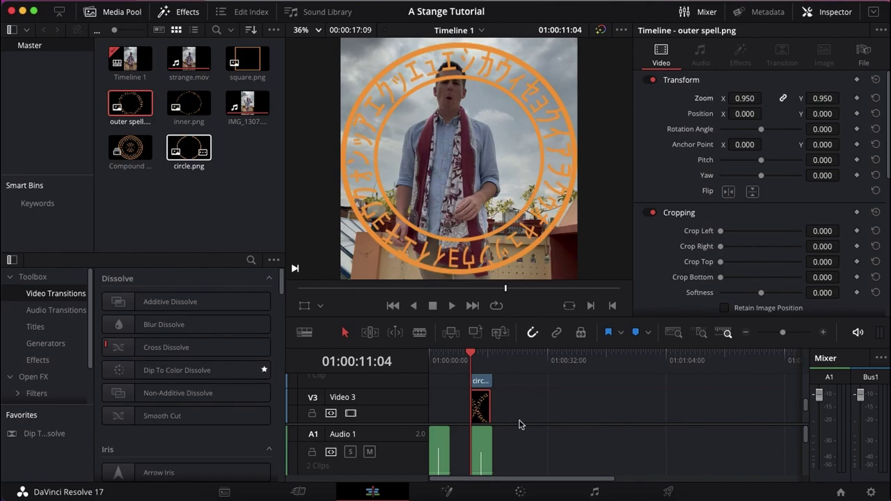
pyautogui.press('Delete')
pyautogui.scroll(-1, 520, 425)
pyautogui.moveTo(188, 105); pyautogui.dragTo(492, 394)
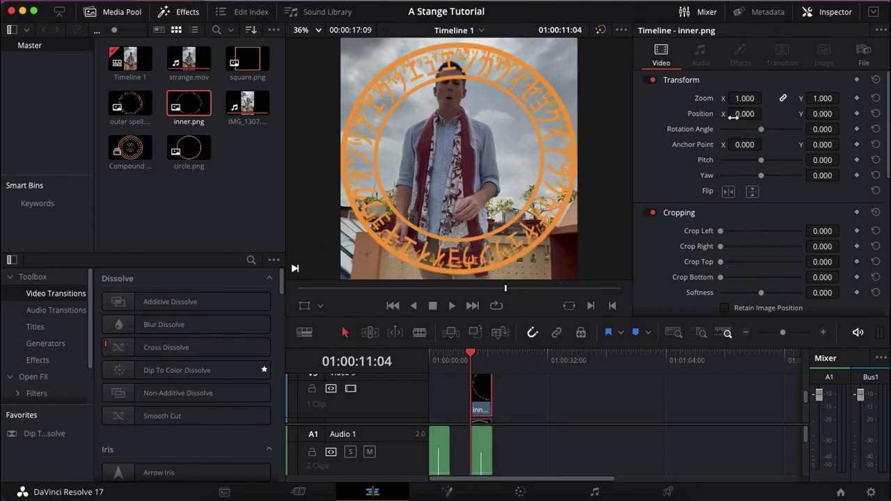
pyautogui.moveTo(745, 98)
pyautogui.mouseDown()
pyautogui.moveTo(730, 98)
pyautogui.moveTo(743, 98)
pyautogui.mouseUp()
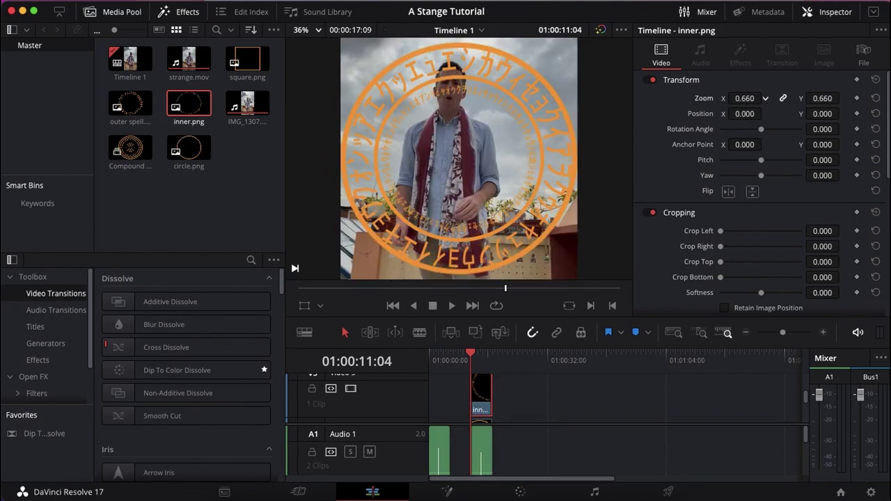
pyautogui.moveTo(188, 147); pyautogui.dragTo(478, 384)
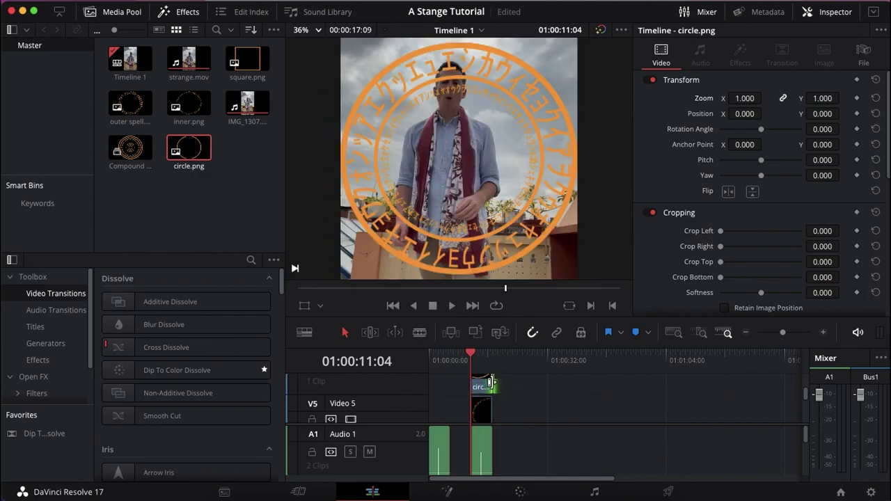
pyautogui.moveTo(744, 98); pyautogui.dragTo(719, 98)
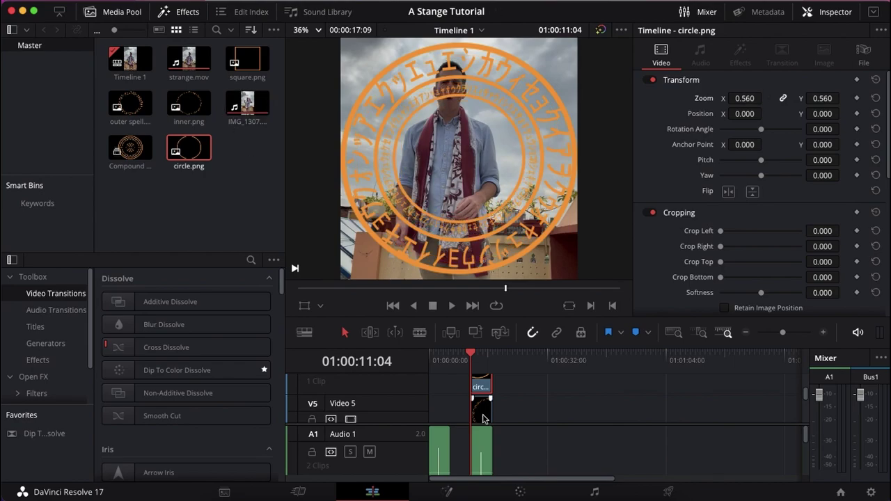
# Place square.png on track Video 7 with a zoom of 0.380 and a rotation angle of -75.
pyautogui.scroll(3, 511, 395)
pyautogui.click(256, 80)
pyautogui.moveTo(256, 82); pyautogui.dragTo(492, 394)
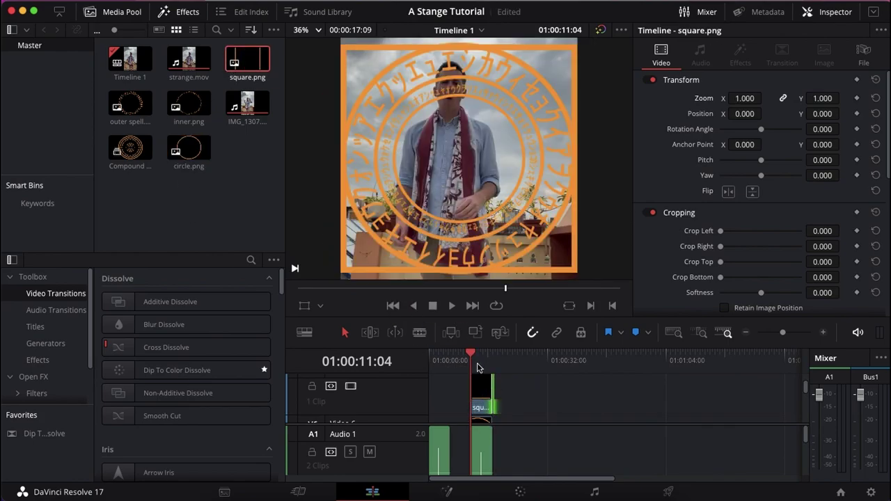
pyautogui.moveTo(753, 96); pyautogui.dragTo(703, 98)
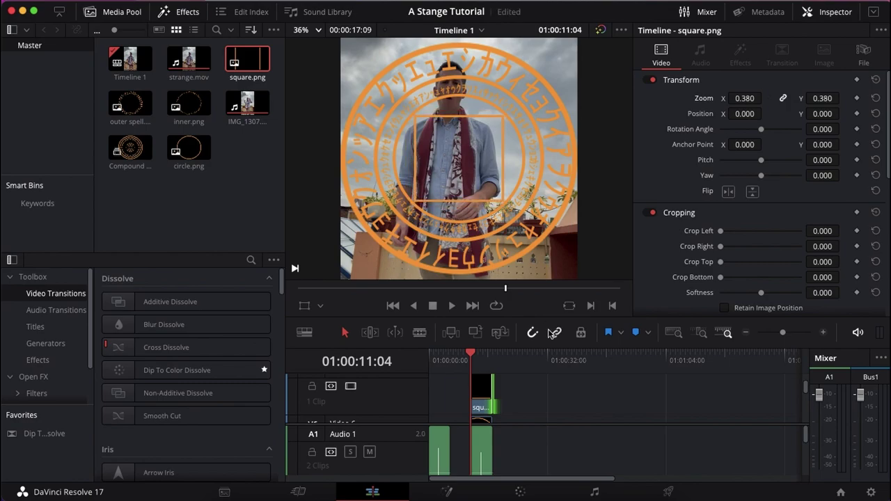
pyautogui.scroll(2, 540, 412)
pyautogui.click(828, 131)
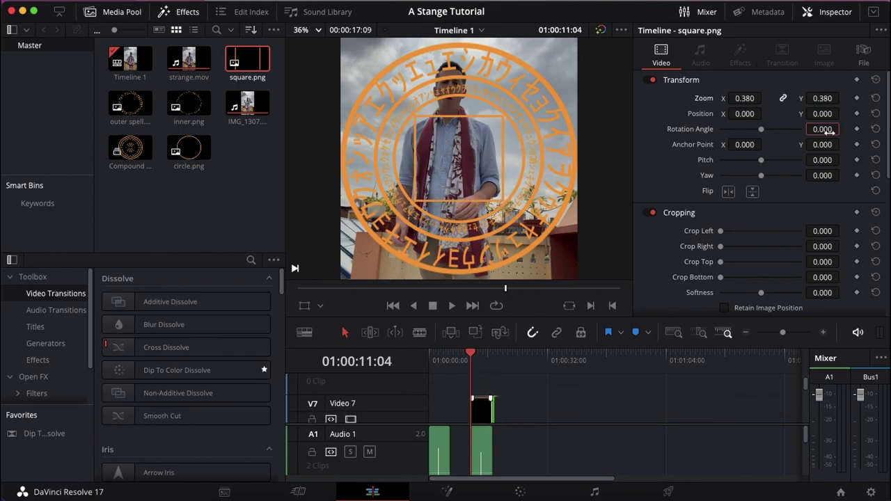
pyautogui.press('BackSpace')
pyautogui.write('-75')
pyautogui.press('Return')
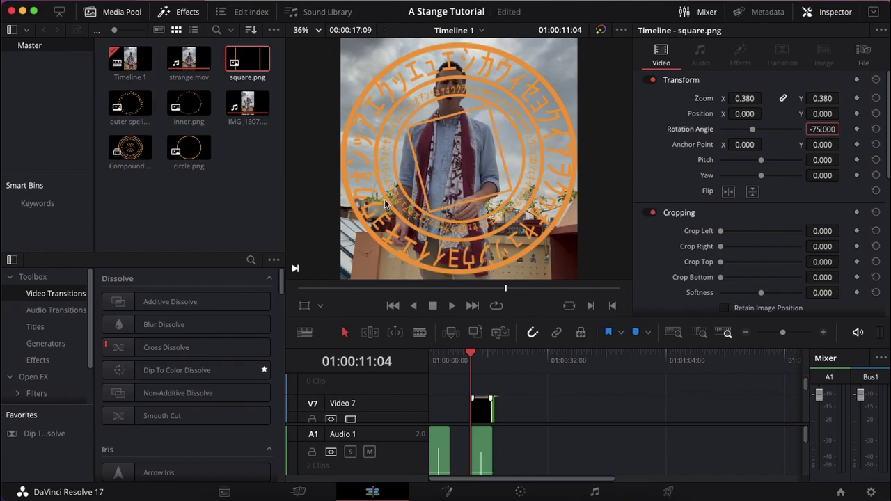
# Add a second square.png above the first with a zoom of 0.380 and a rotation angle of 75.
pyautogui.moveTo(247, 61); pyautogui.dragTo(479, 387)
pyautogui.click(745, 98)
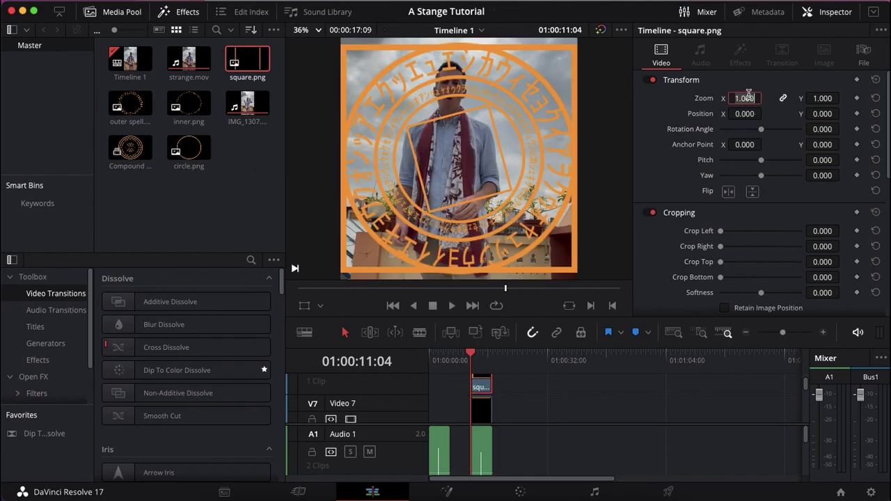
pyautogui.write('0.380')
pyautogui.press('Return')
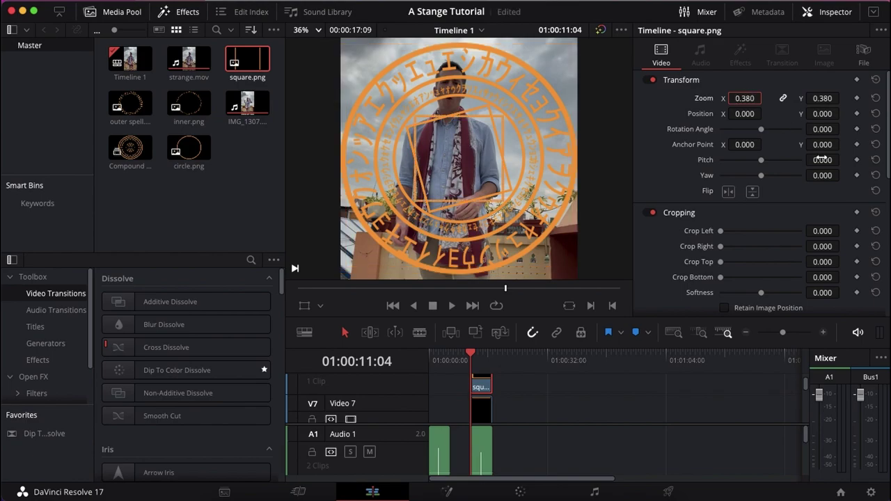
pyautogui.click(823, 129)
pyautogui.write('75')
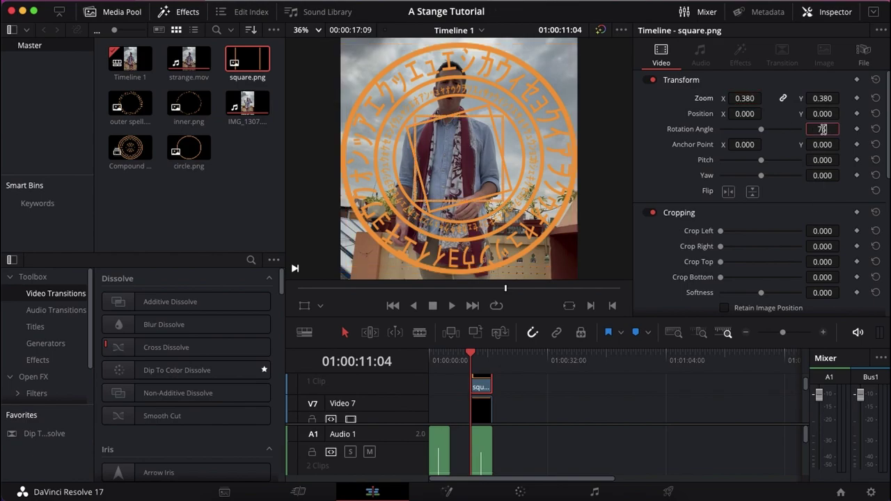
pyautogui.press('Return')
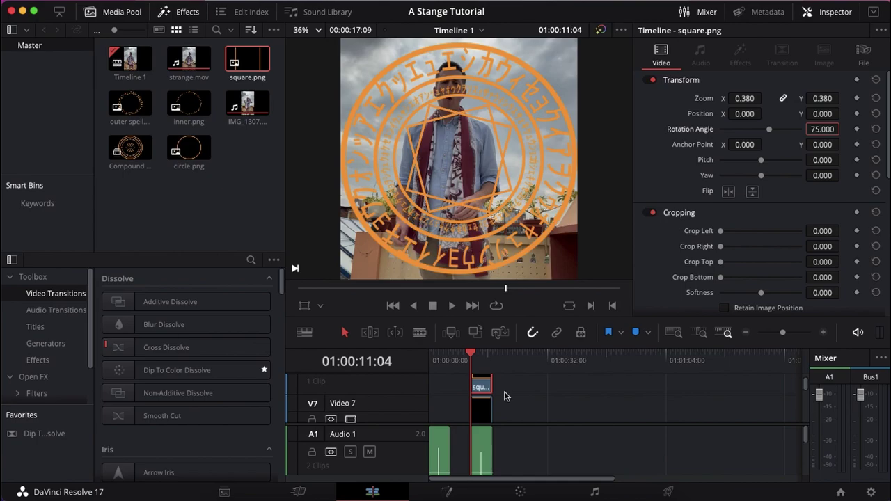
# Place another circle.png on track Video 9 and set its zoom to 0.300.
pyautogui.scroll(2, 505, 396)
pyautogui.moveTo(195, 148); pyautogui.dragTo(484, 400)
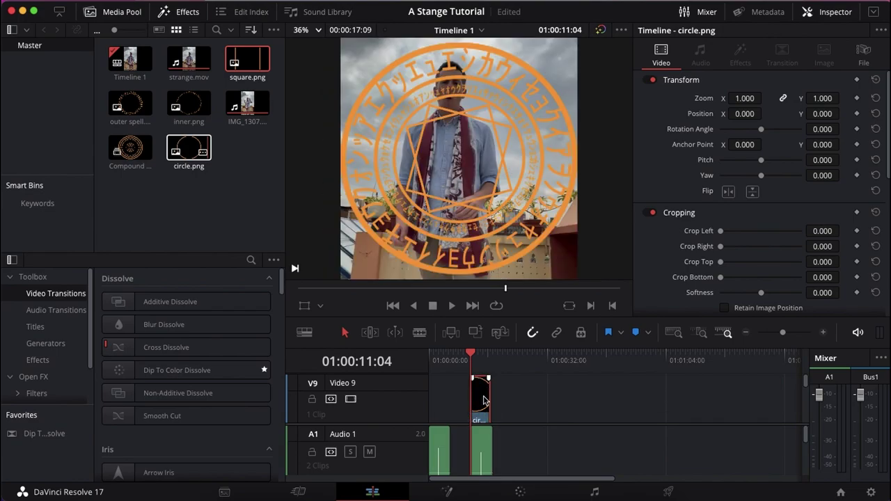
pyautogui.moveTo(749, 97)
pyautogui.mouseDown()
pyautogui.moveTo(717, 98)
pyautogui.moveTo(818, 97)
pyautogui.moveTo(759, 98)
pyautogui.mouseUp()
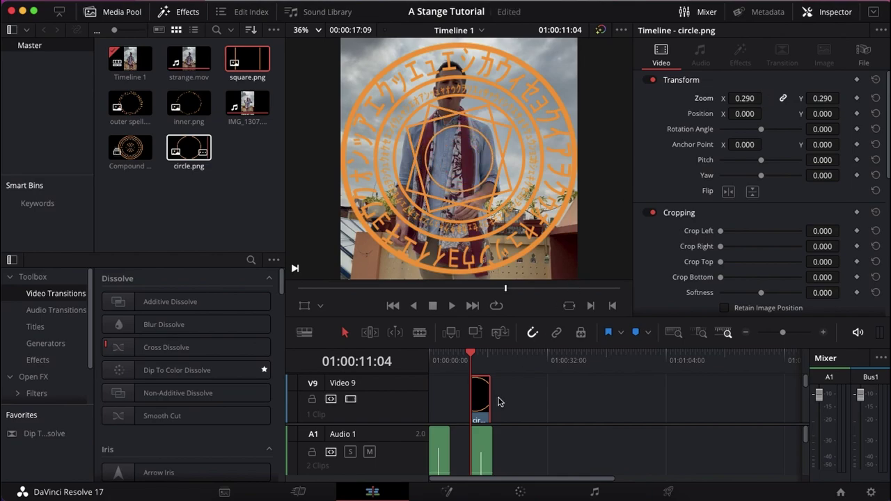
pyautogui.doubleClick(746, 99)
pyautogui.write('0.')
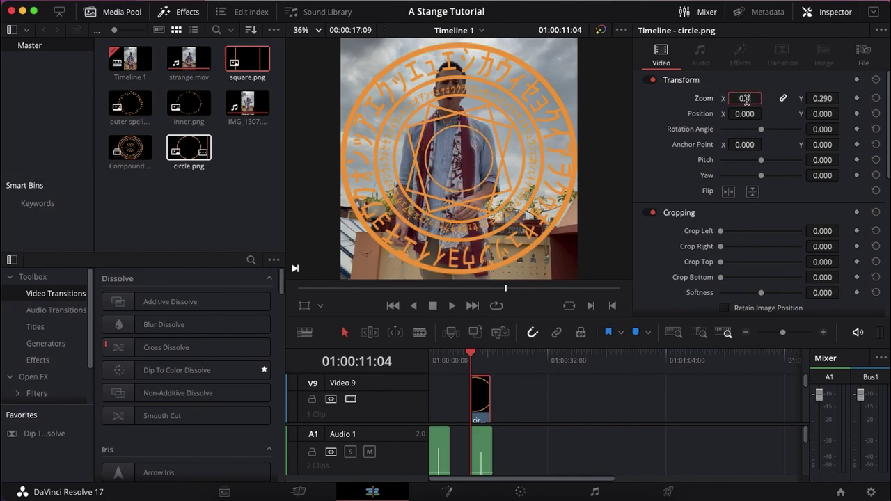
pyautogui.write('3')
pyautogui.press('Return')
# Paste a copy of the small circle clip, move it onto track Video 10 and set its zoom to 0.210.
pyautogui.click(495, 359)
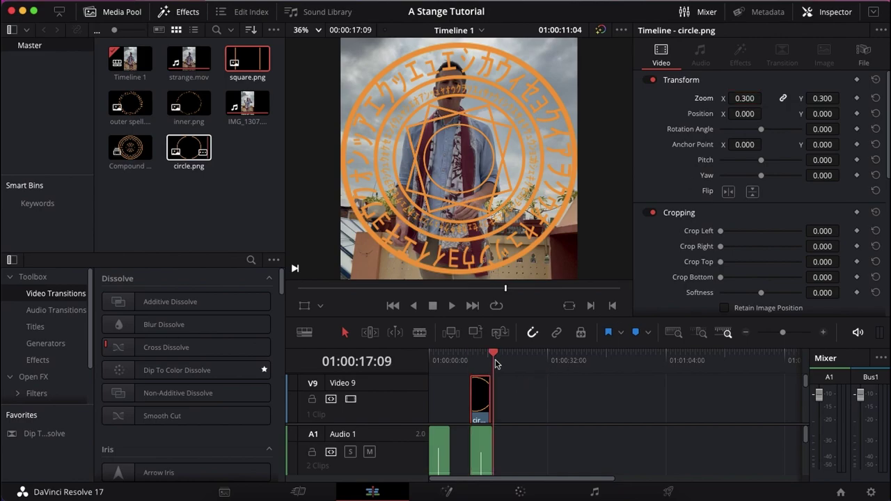
pyautogui.press('super+v')
pyautogui.moveTo(504, 405); pyautogui.dragTo(484, 376)
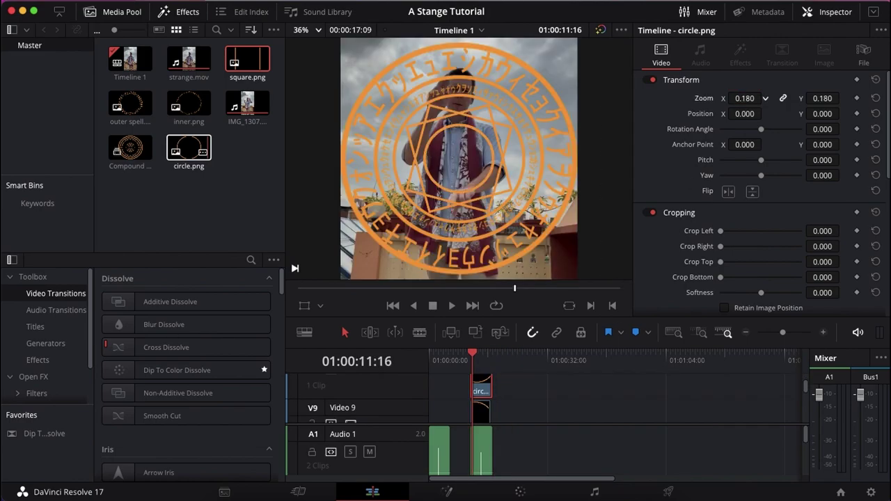
pyautogui.click(765, 98)
pyautogui.click(766, 98)
pyautogui.click(766, 98)
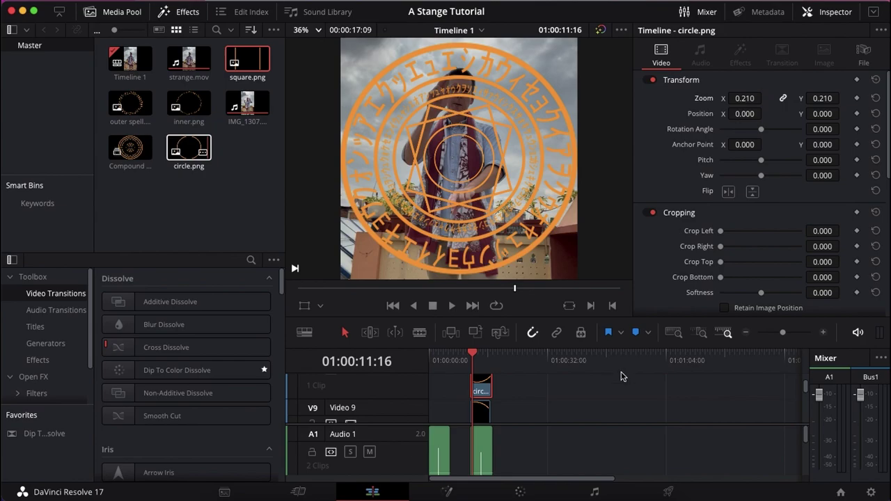
# Reduce the zoom of the circle.png copy above Video 10 to form the innermost ring of the spell.
pyautogui.scroll(5, 539, 399)
pyautogui.click(486, 380)
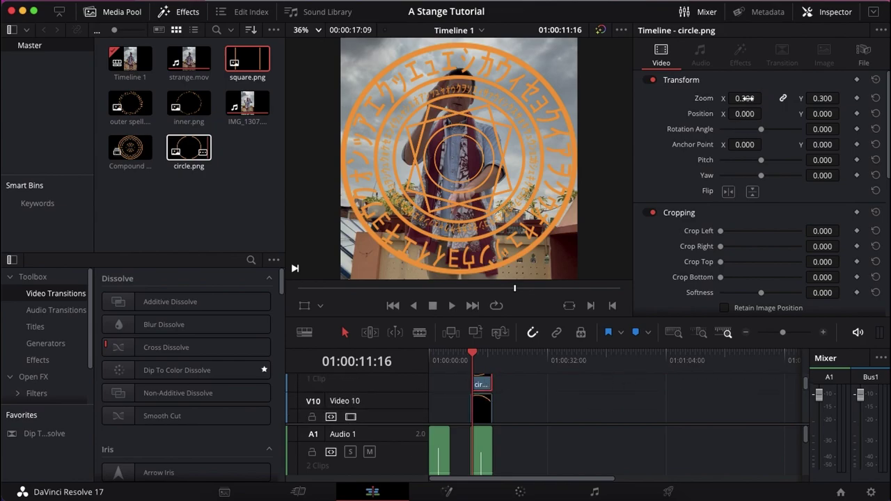
pyautogui.moveTo(744, 98); pyautogui.dragTo(711, 98)
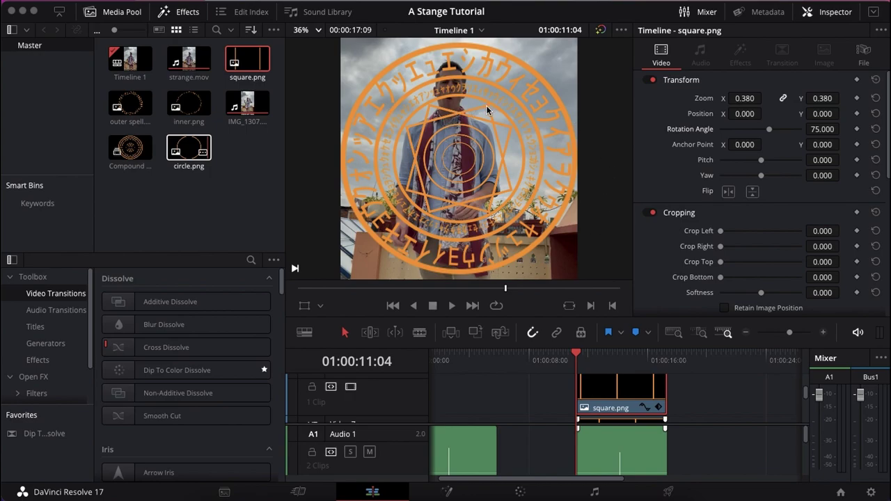
# Add a rotation angle keyframe at the start (01:00:11:04) of the outer spell.png clip on Video 3.
pyautogui.scroll(-5, 626, 402)
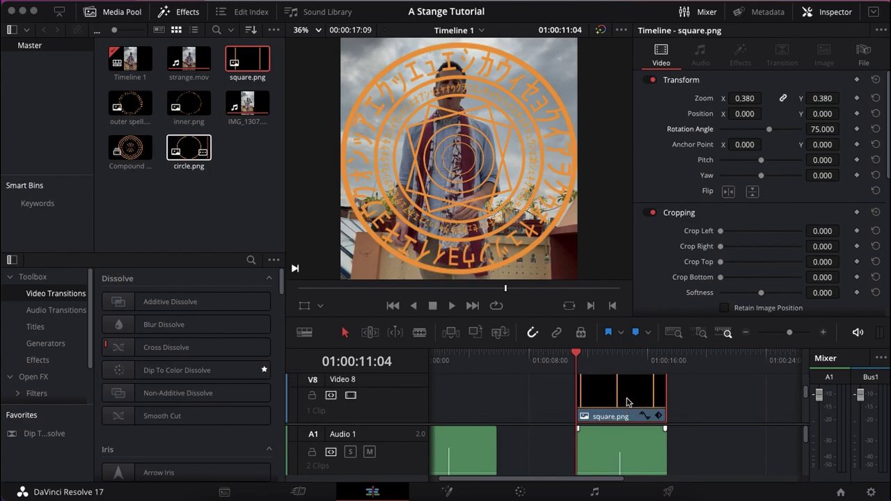
pyautogui.scroll(3, 627, 403)
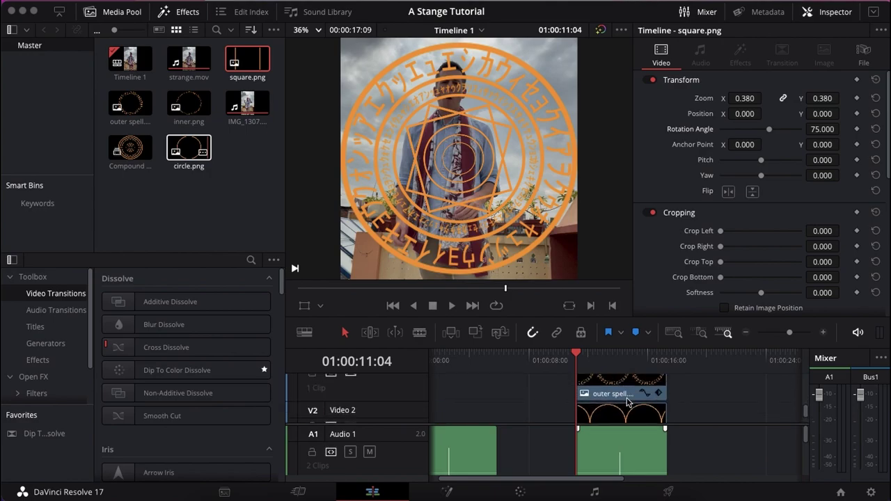
pyautogui.scroll(3, 626, 402)
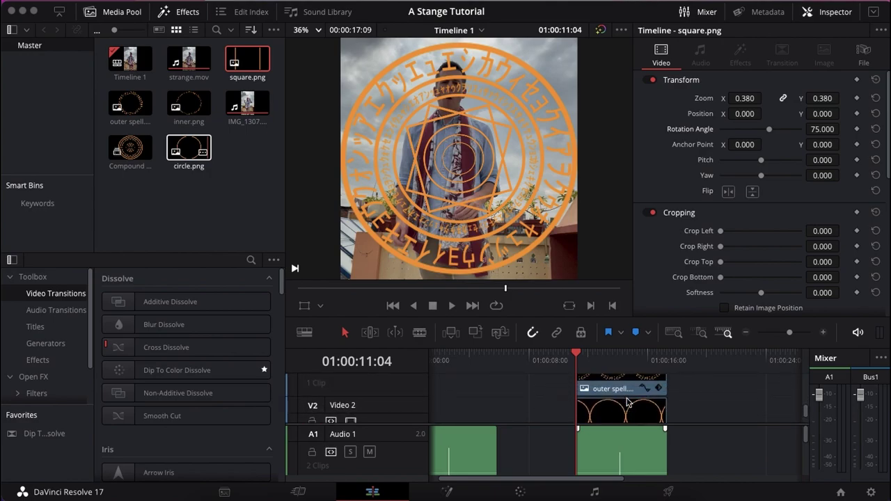
pyautogui.click(627, 403)
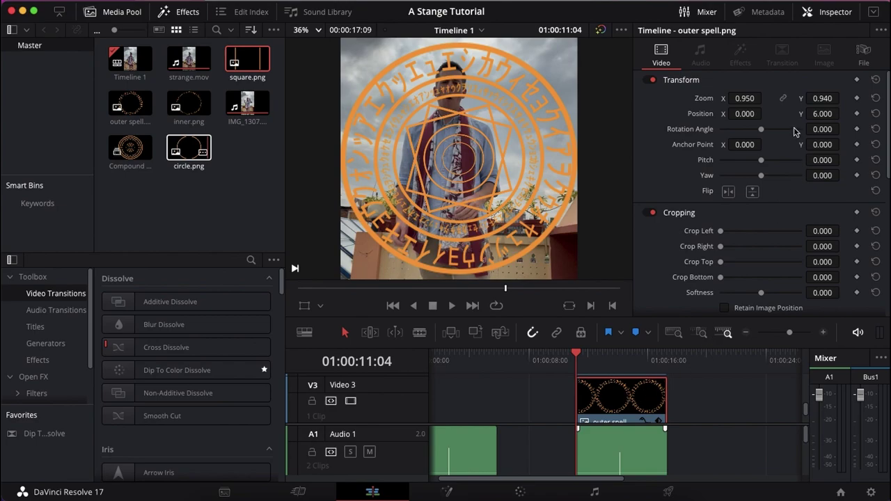
pyautogui.click(857, 130)
# Keyframe the outer spell.png clip's rotation angle to 360 at the end of the clip, 01:00:17:09.
pyautogui.click(666, 361)
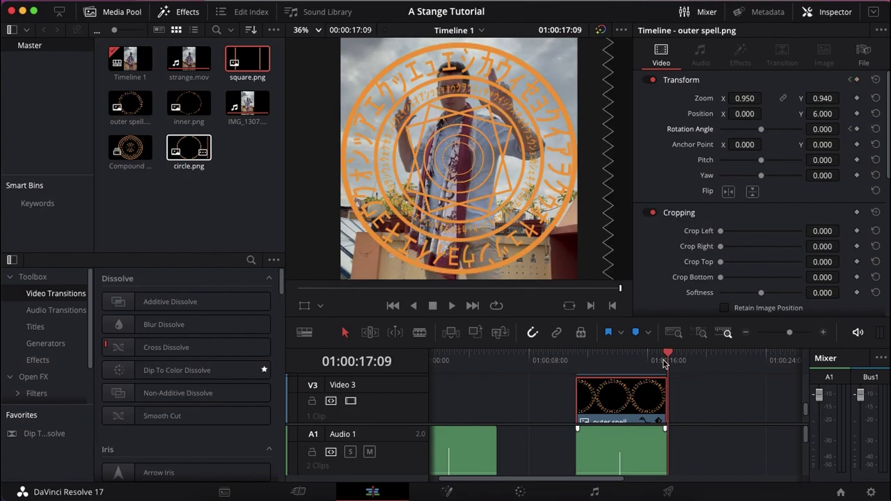
pyautogui.click(823, 130)
pyautogui.write('360')
pyautogui.press('Return')
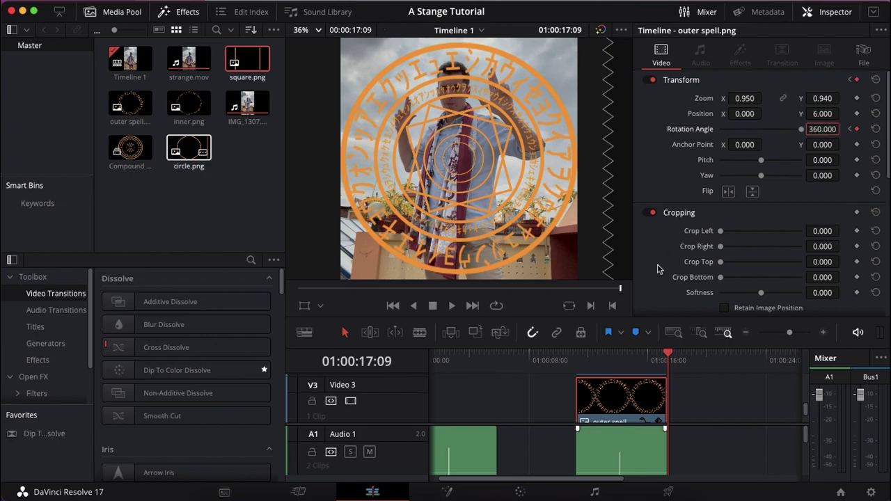
# Play the timeline from 01:00:11:04 to preview the outer spell ring's rotation.
pyautogui.click(576, 357)
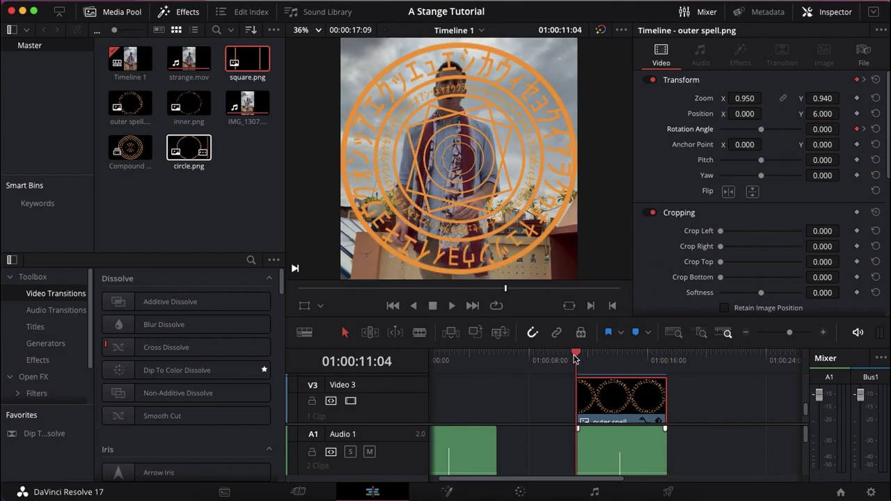
pyautogui.press('space')
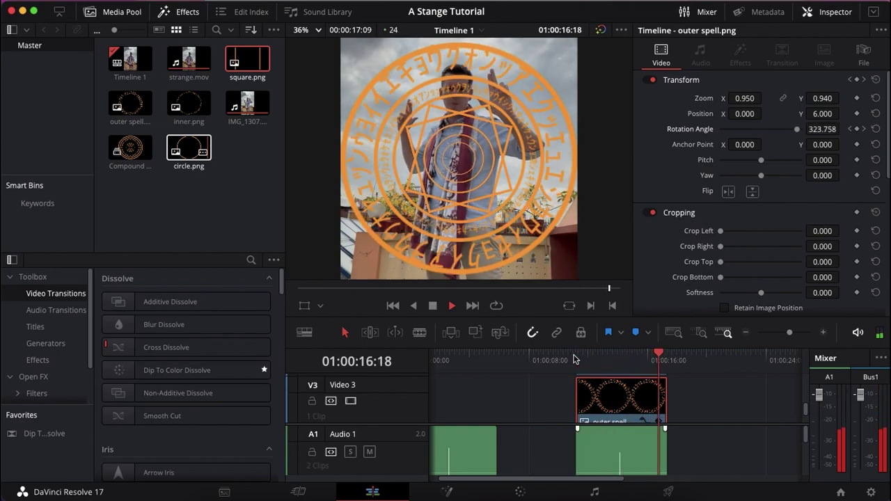
pyautogui.press('space')
# Add a rotation angle keyframe at the start (01:00:11:04) of the inner.png clip on Video 5.
pyautogui.scroll(2, 603, 406)
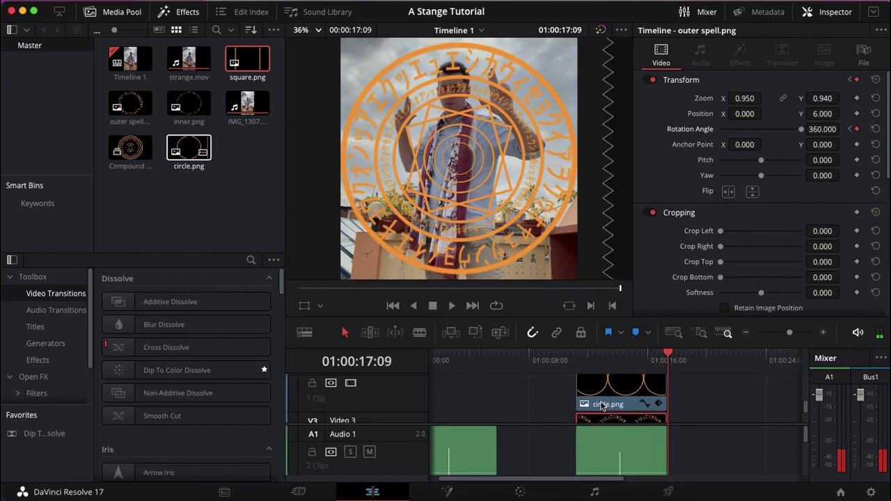
pyautogui.scroll(3, 601, 404)
pyautogui.press('Up')
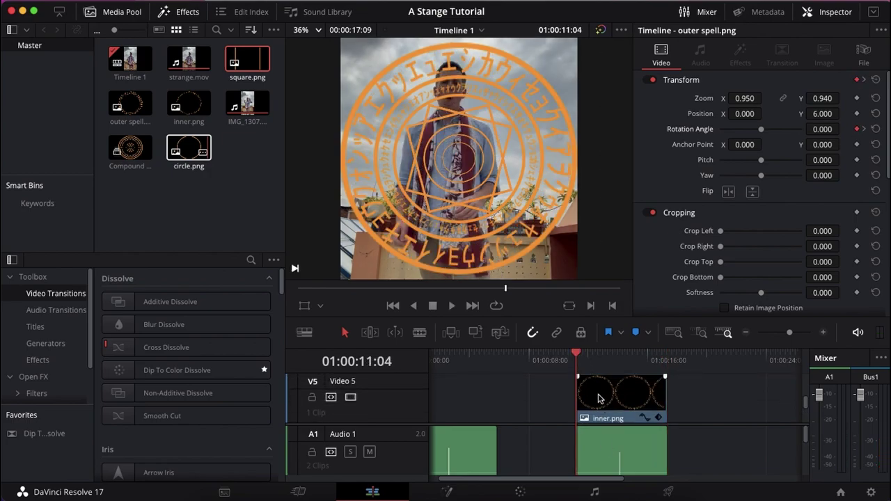
pyautogui.click(598, 397)
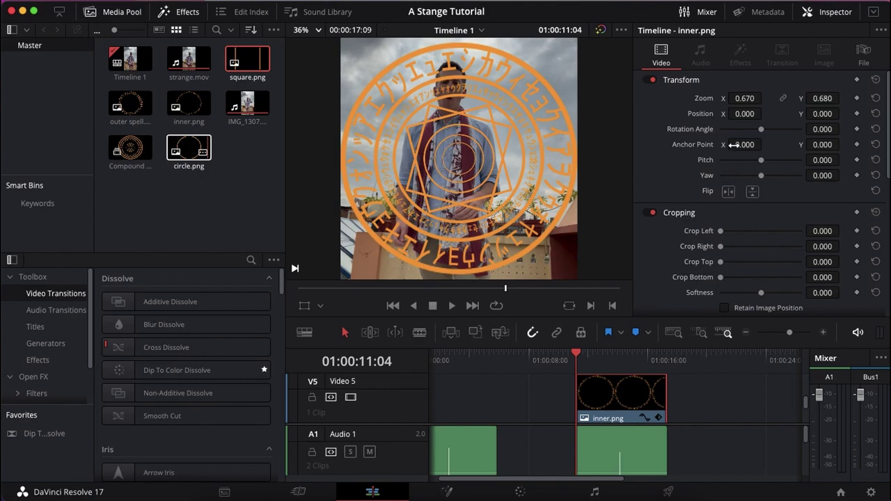
pyautogui.click(858, 130)
pyautogui.click(824, 133)
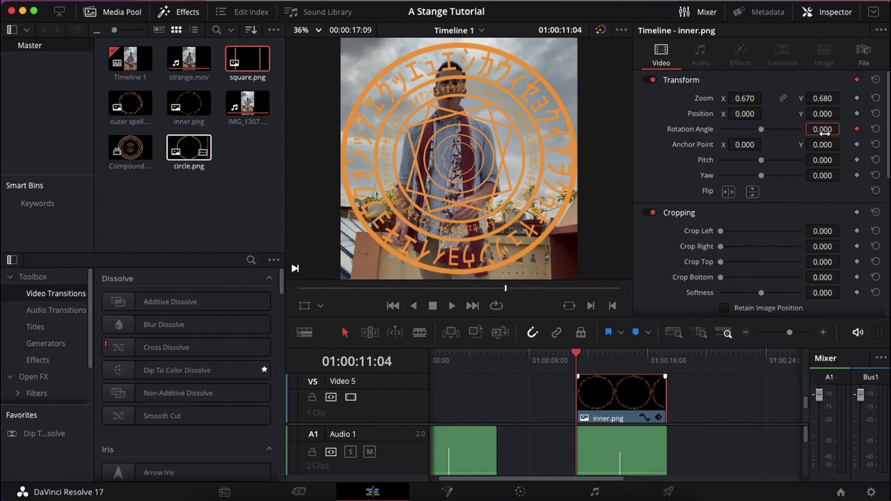
# Keyframe the inner.png clip's rotation angle to -360 on its last frame, 01:00:17:08.
pyautogui.click(666, 359)
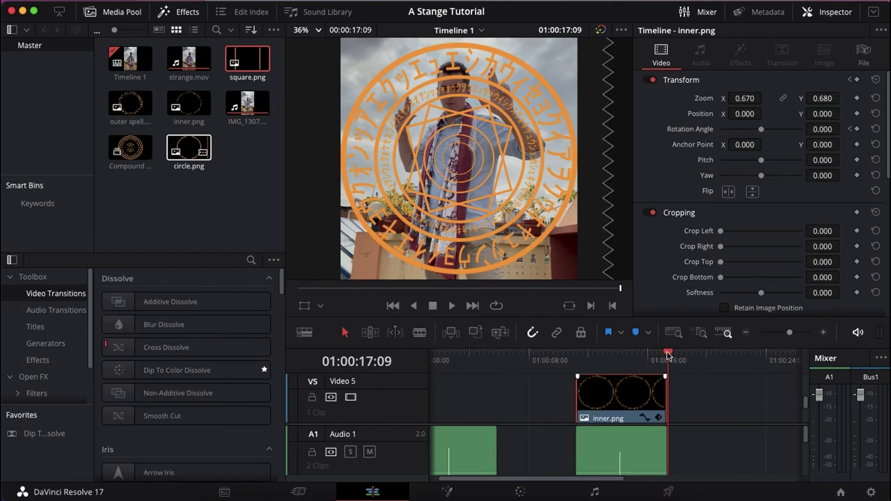
pyautogui.press('Left')
pyautogui.click(823, 129)
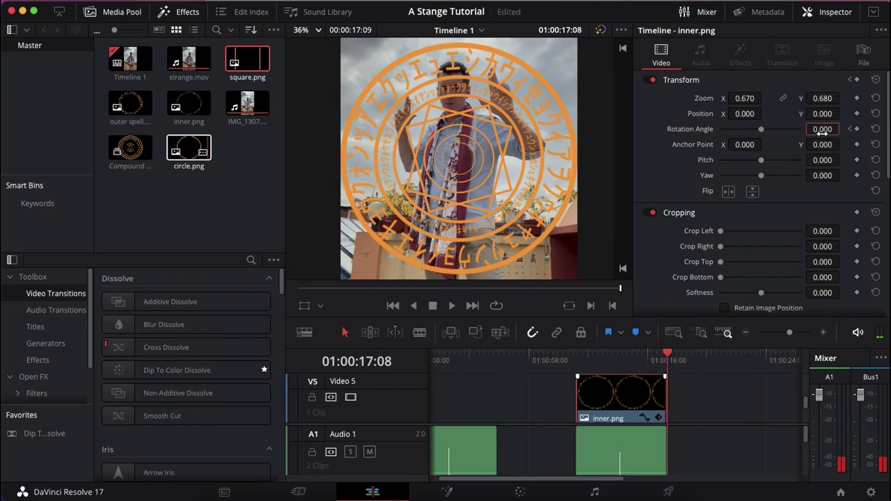
pyautogui.click(822, 129)
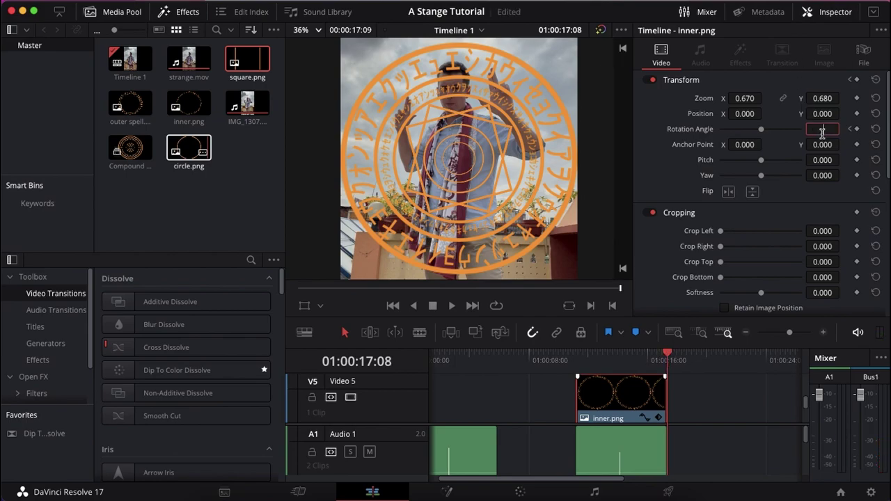
pyautogui.write('-360')
pyautogui.press('Return')
# Play the timeline from 01:00:11:04 to preview the inner ring's counter-rotation.
pyautogui.click(576, 361)
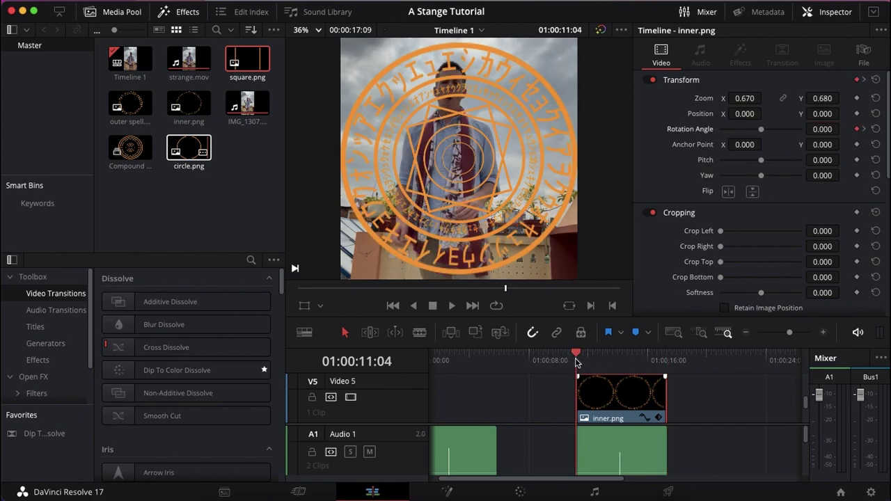
pyautogui.press('space')
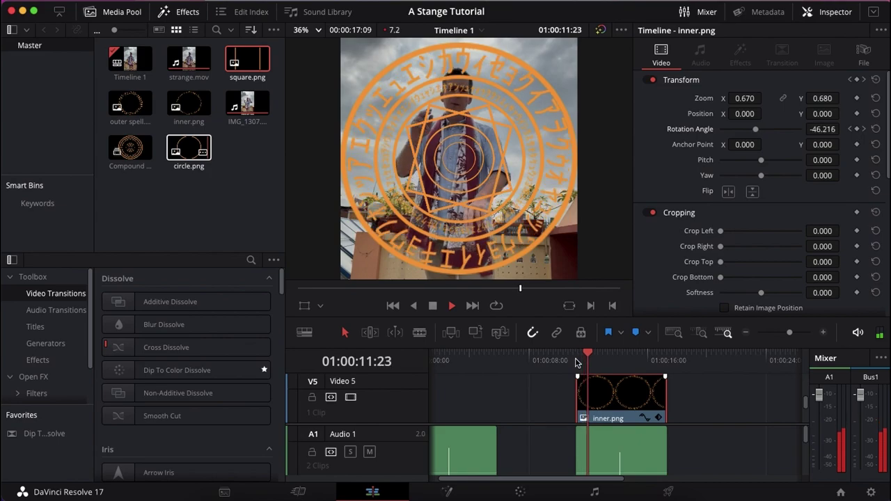
pyautogui.press('space')
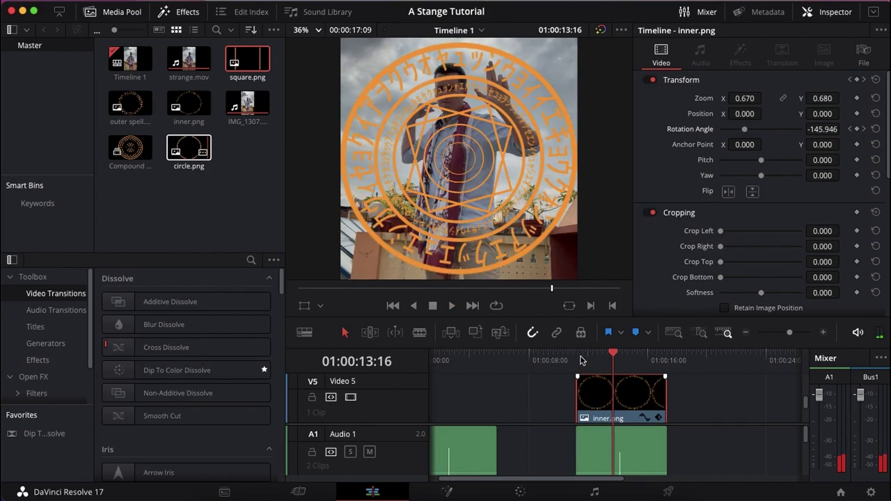
# Add a rotation angle keyframe at 01:00:11:04 to the square.png clip directly above Video 6.
pyautogui.click(577, 361)
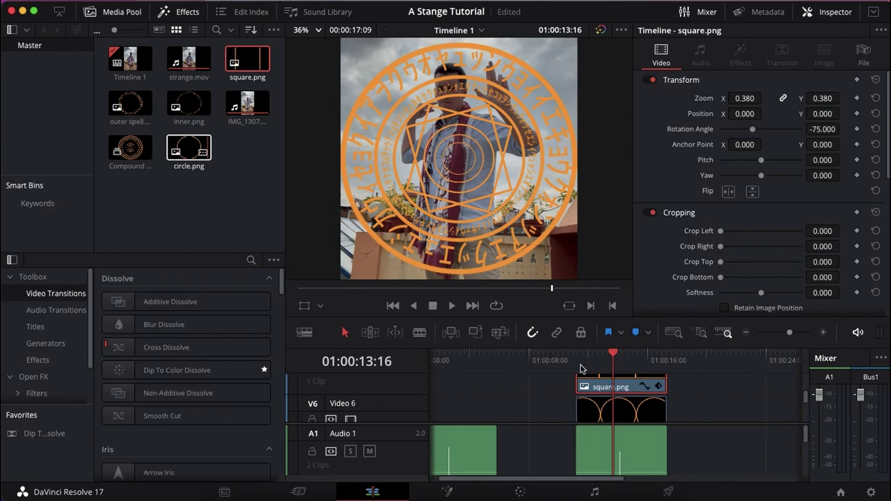
pyautogui.click(581, 367)
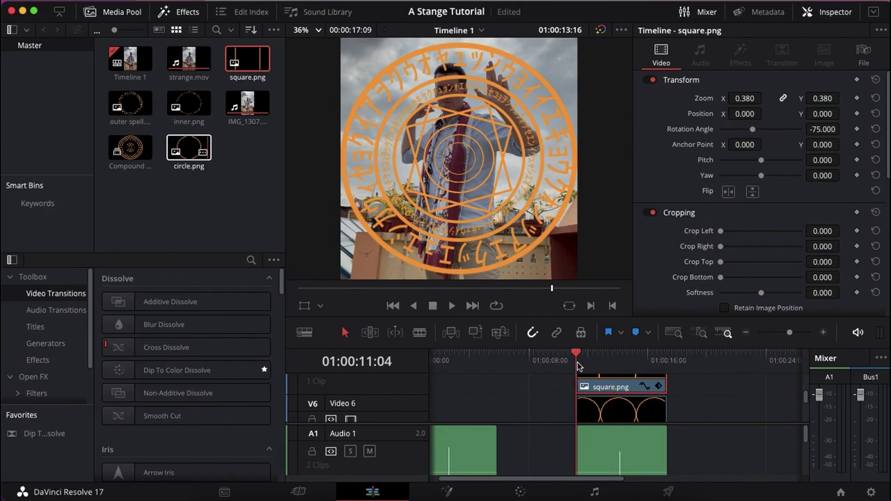
pyautogui.click(857, 130)
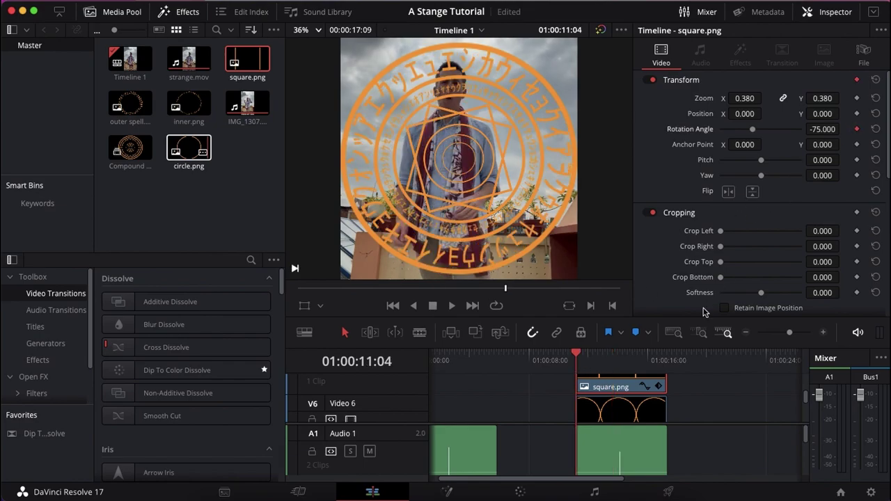
# Keyframe the lower square.png clip's rotation angle to -720 at 01:00:17:08 and preview the spin from the clip's start.
pyautogui.click(667, 358)
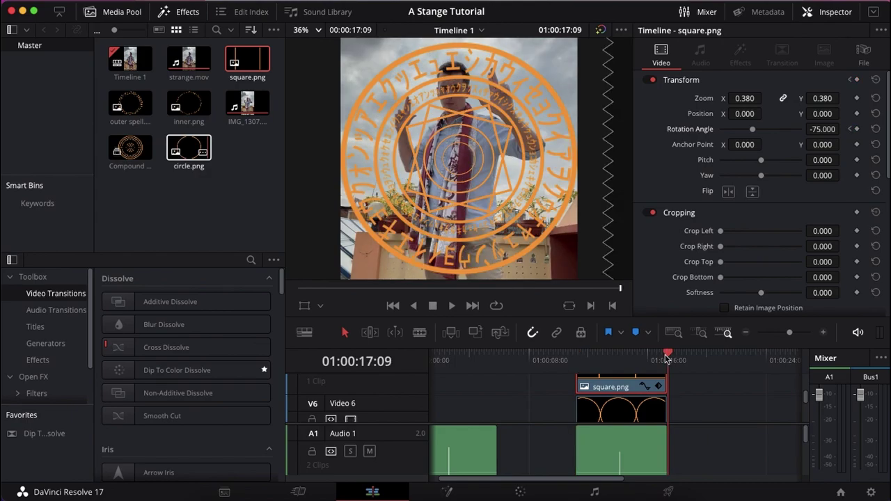
pyautogui.press('Left')
pyautogui.click(818, 130)
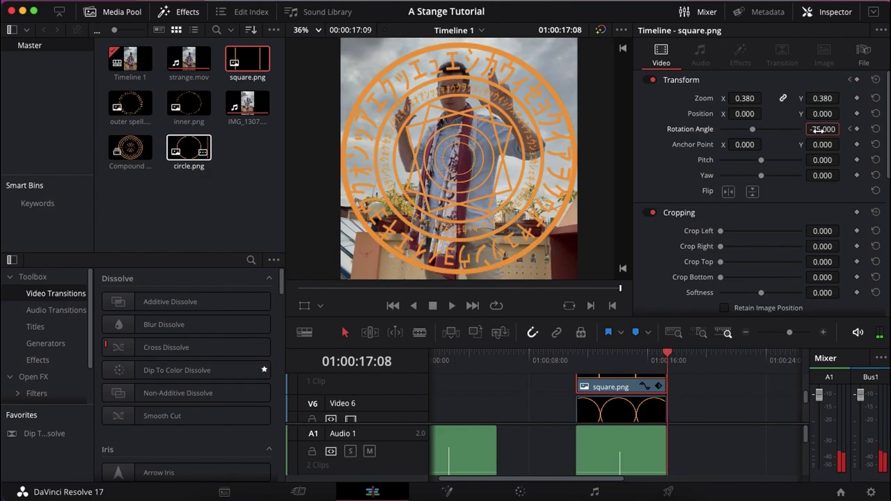
pyautogui.press('BackSpace')
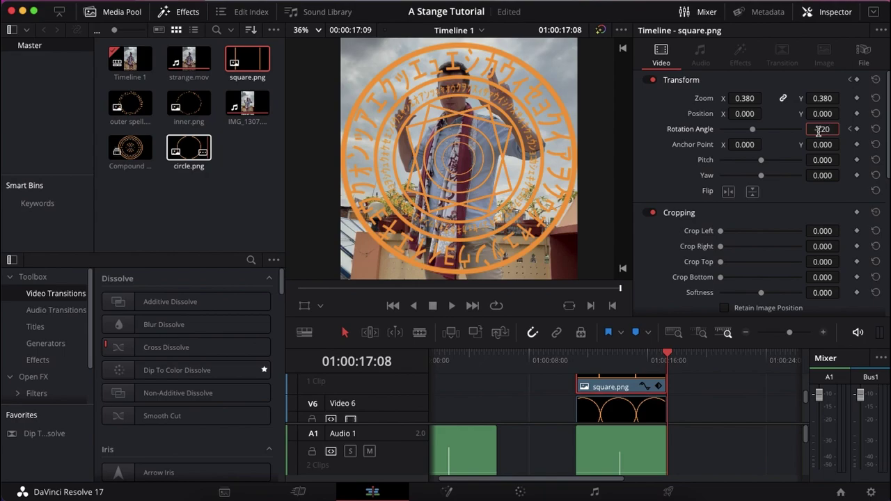
pyautogui.write('-720')
pyautogui.press('Return')
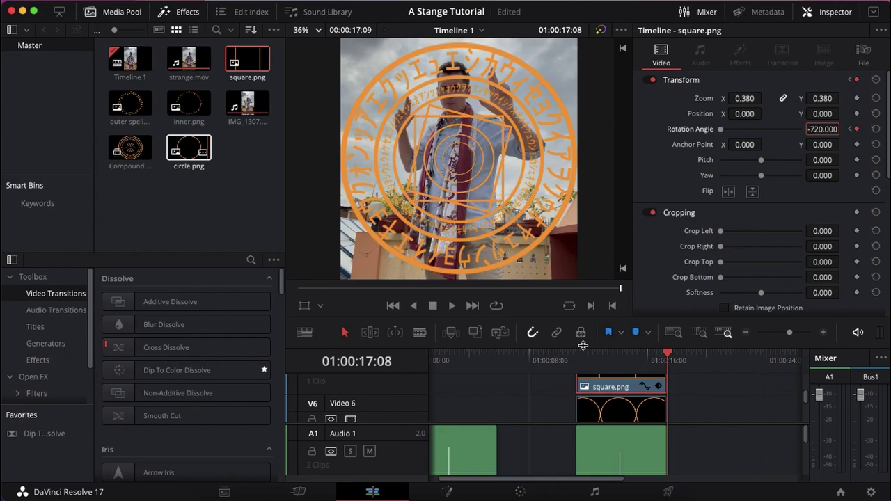
pyautogui.click(576, 363)
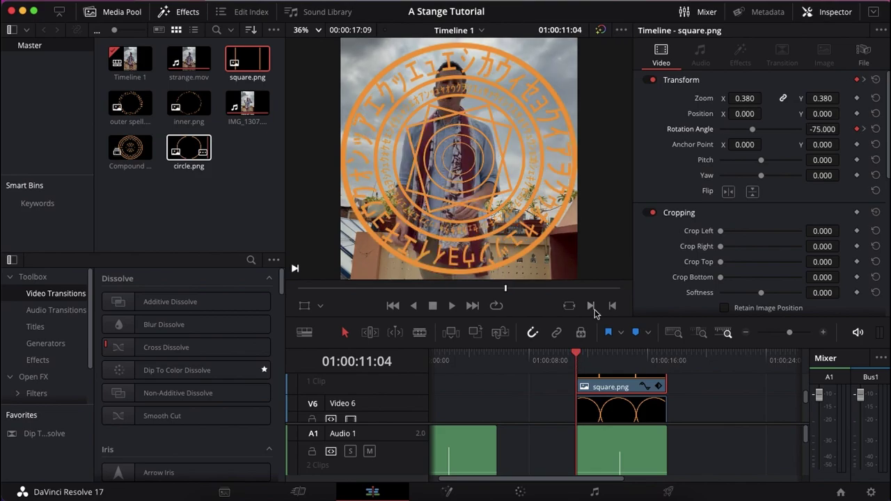
pyautogui.press('space')
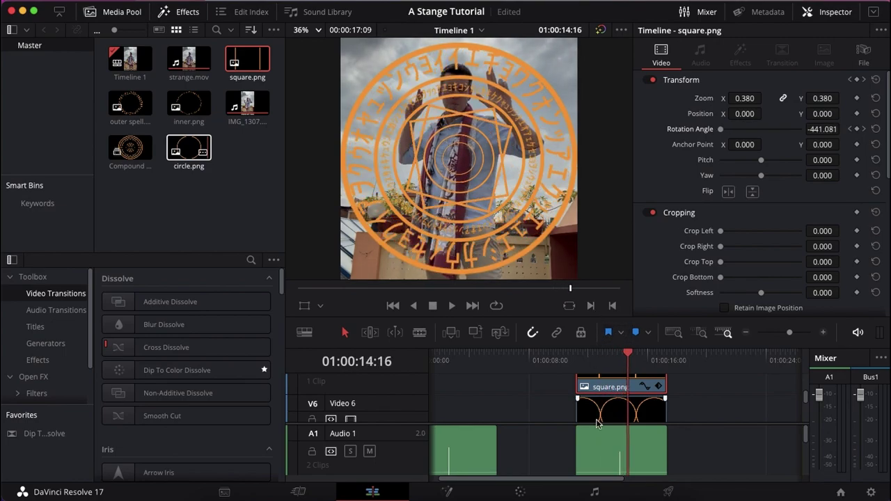
# Add a rotation angle keyframe at the start (01:00:11:04) of the square.png clip on Video 8.
pyautogui.scroll(3, 599, 399)
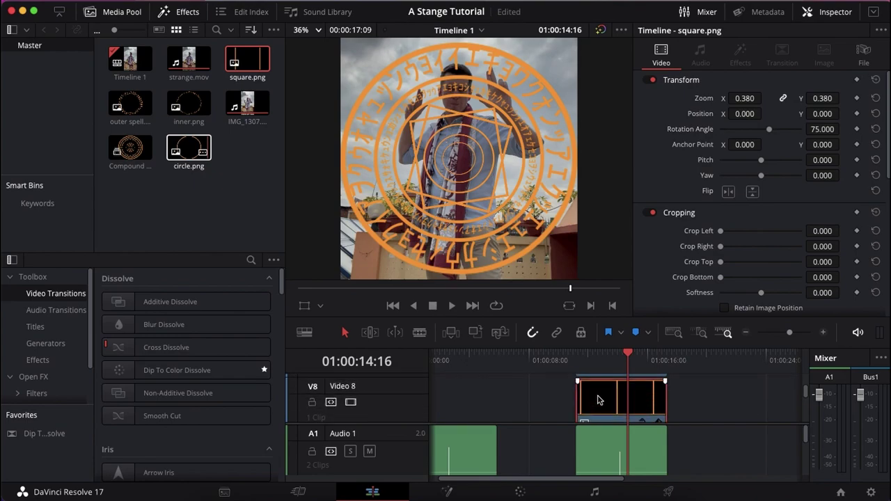
pyautogui.click(577, 360)
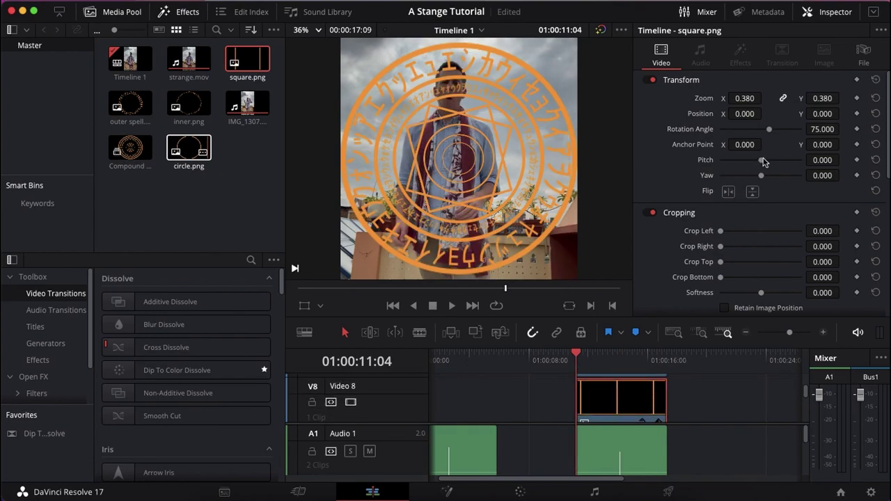
pyautogui.click(857, 129)
# Keyframe the Video 8 square.png clip's rotation angle to 720 at the end of the clip, 01:00:17:09.
pyautogui.click(666, 361)
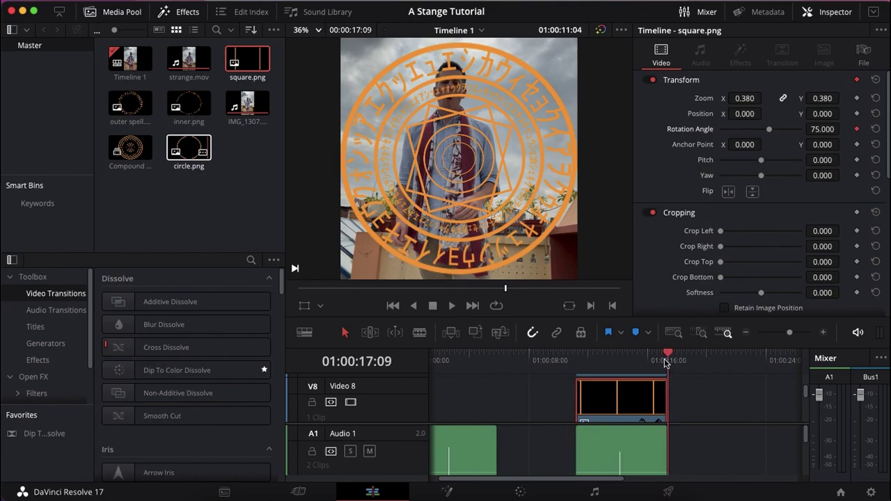
pyautogui.click(816, 130)
pyautogui.press('BackSpace')
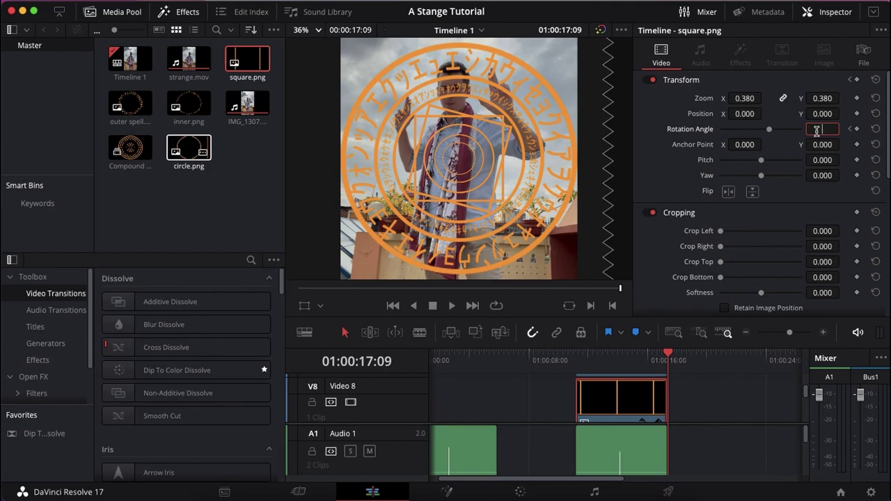
pyautogui.write('720')
pyautogui.press('Return')
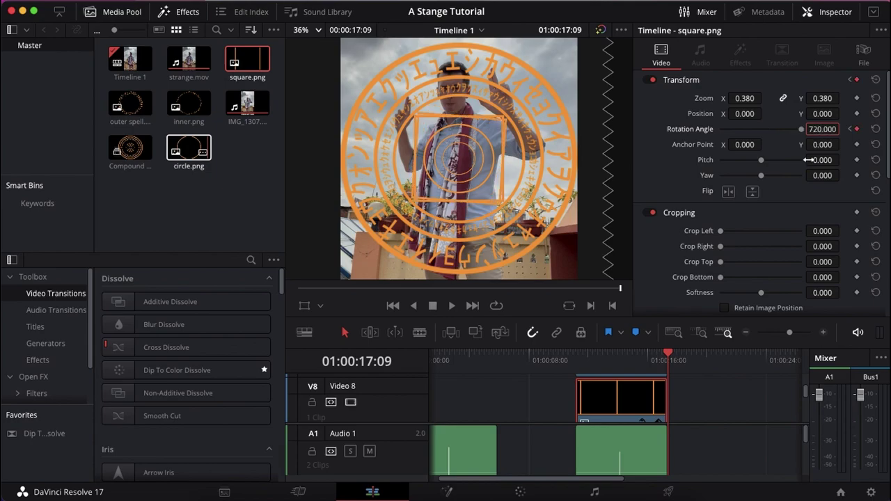
# Play the timeline from 01:00:11:04 to preview both squares spinning, and return the playhead to that frame.
pyautogui.click(576, 358)
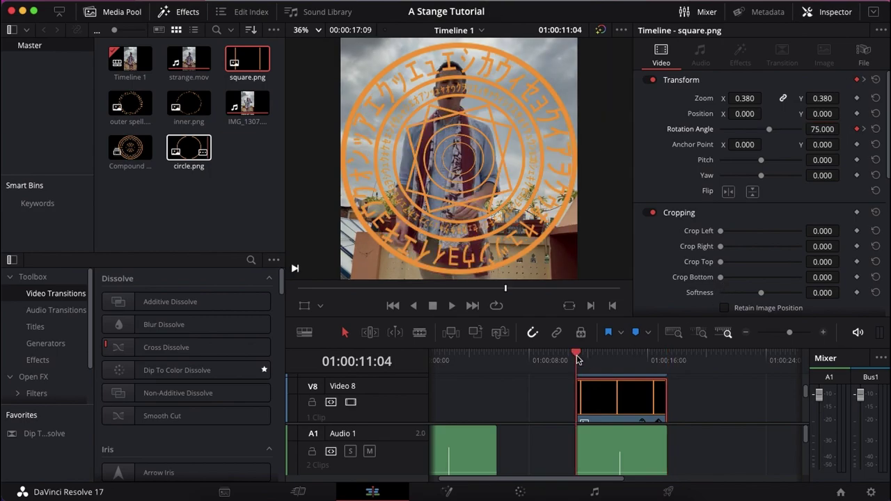
pyautogui.press('space')
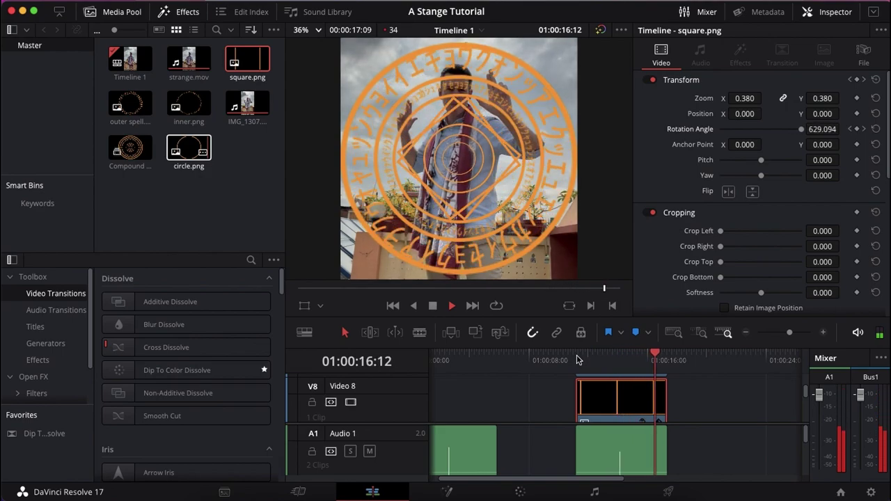
pyautogui.click(577, 360)
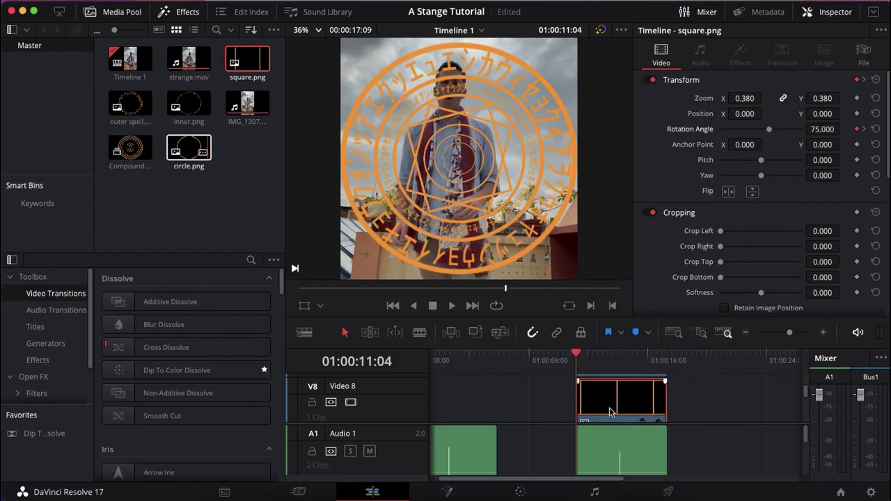
# Combine all the spell graphics clips on Video 2 through Video 11 into a new compound clip named Spell.
pyautogui.scroll(-3, 611, 412)
pyautogui.scroll(-5, 610, 412)
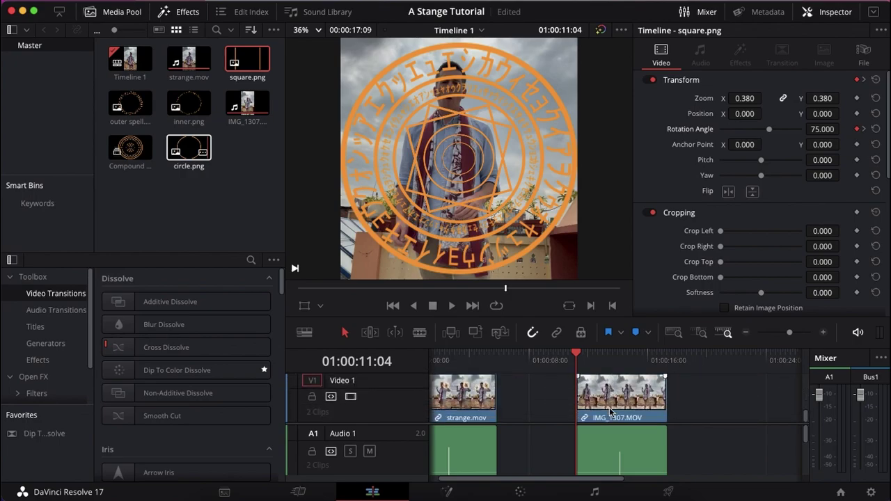
pyautogui.scroll(1, 610, 412)
pyautogui.scroll(9, 680, 417)
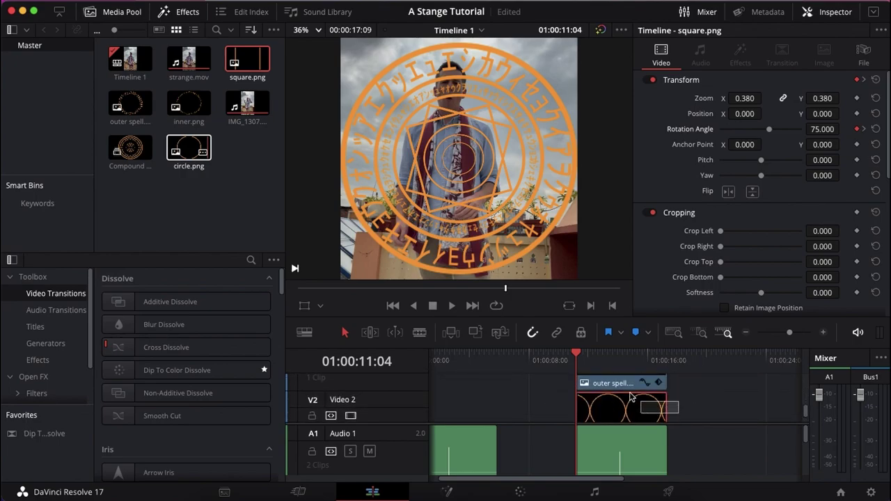
pyautogui.moveTo(679, 430); pyautogui.dragTo(607, 360)
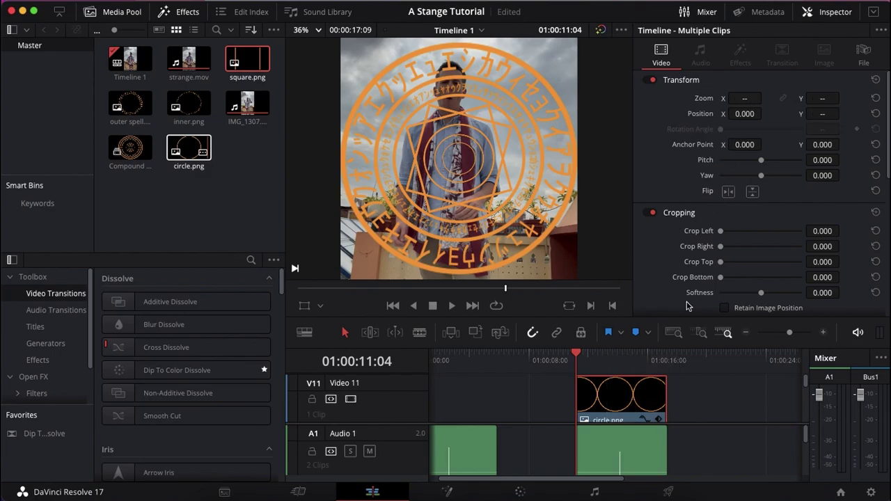
pyautogui.rightClick(622, 403)
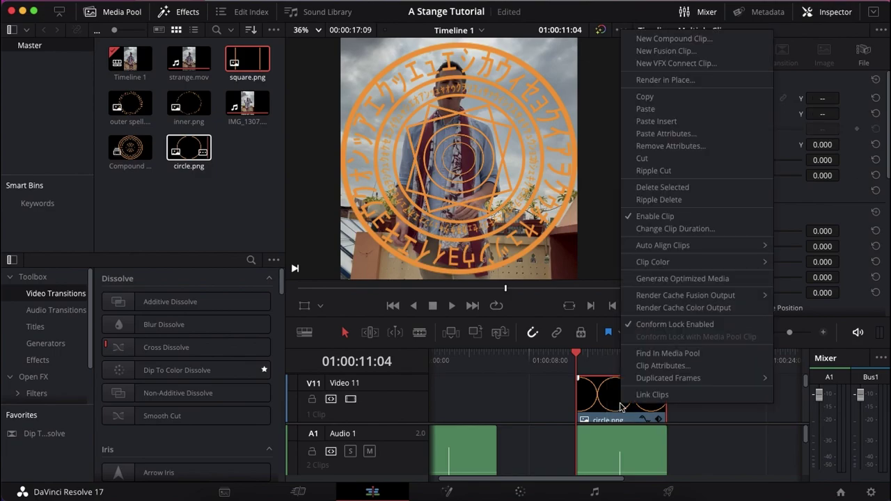
pyautogui.click(674, 39)
pyautogui.press('BackSpace')
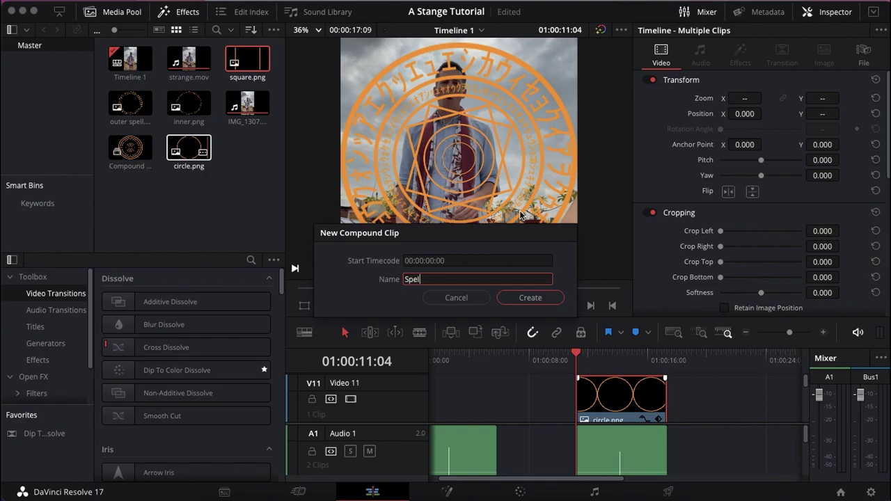
pyautogui.click(516, 297)
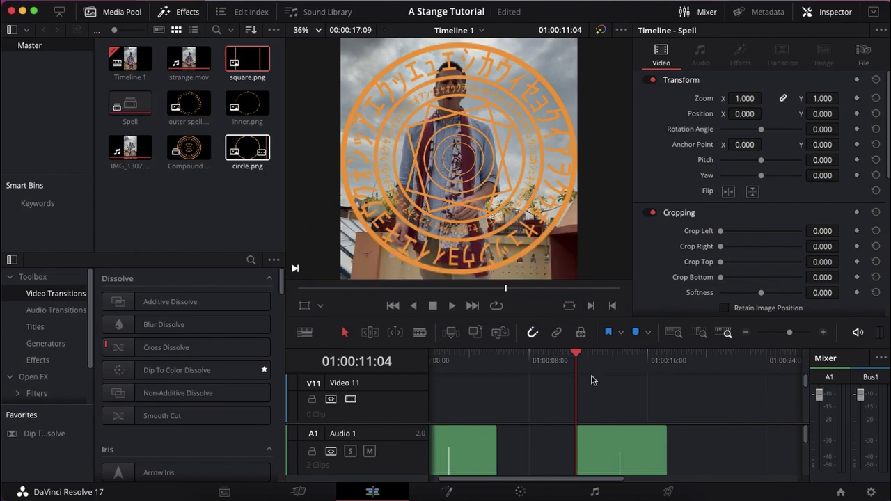
# At 01:00:12:19, scale the Spell clip to 0.250 and position it at X 141, Y 319 over the man's raised palm.
pyautogui.scroll(-10, 592, 380)
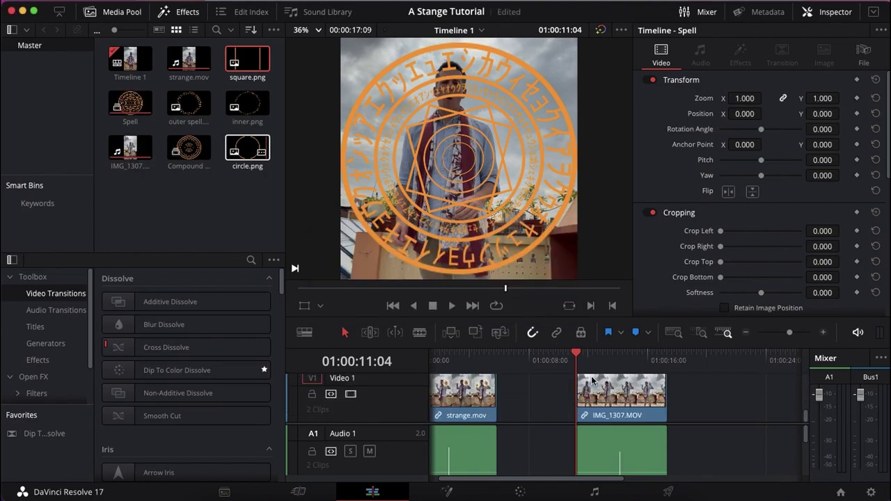
pyautogui.scroll(3, 592, 380)
pyautogui.press('space')
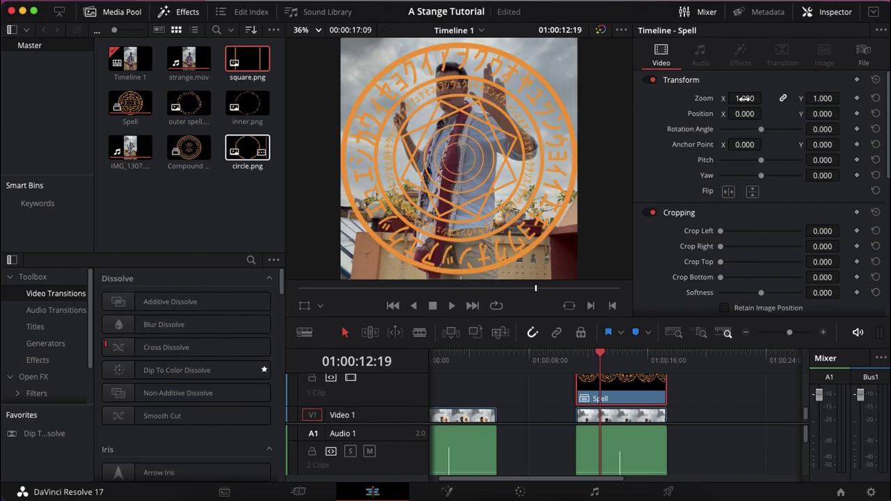
pyautogui.moveTo(744, 98); pyautogui.dragTo(724, 98)
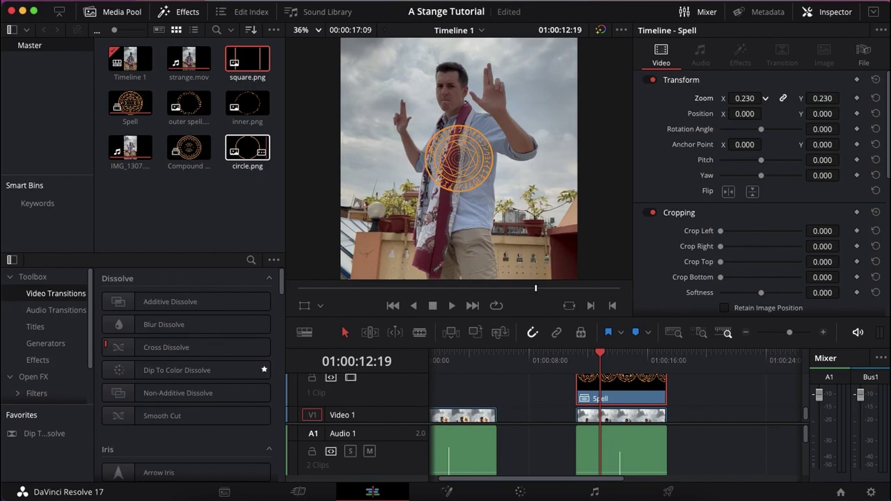
pyautogui.moveTo(734, 98); pyautogui.dragTo(734, 98)
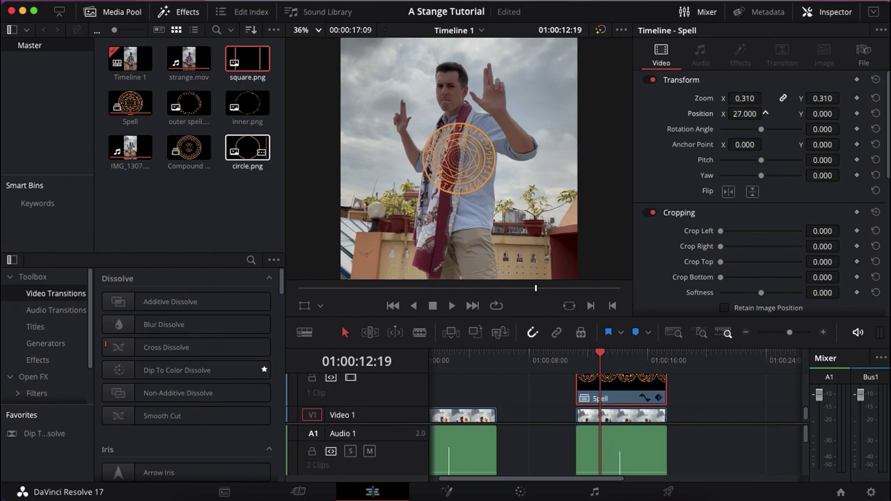
pyautogui.moveTo(765, 113); pyautogui.dragTo(811, 114)
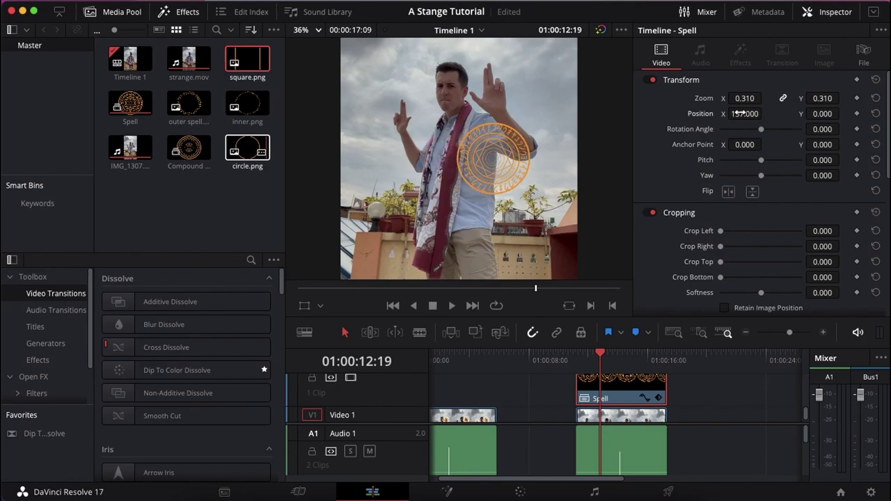
pyautogui.moveTo(822, 114); pyautogui.dragTo(843, 113)
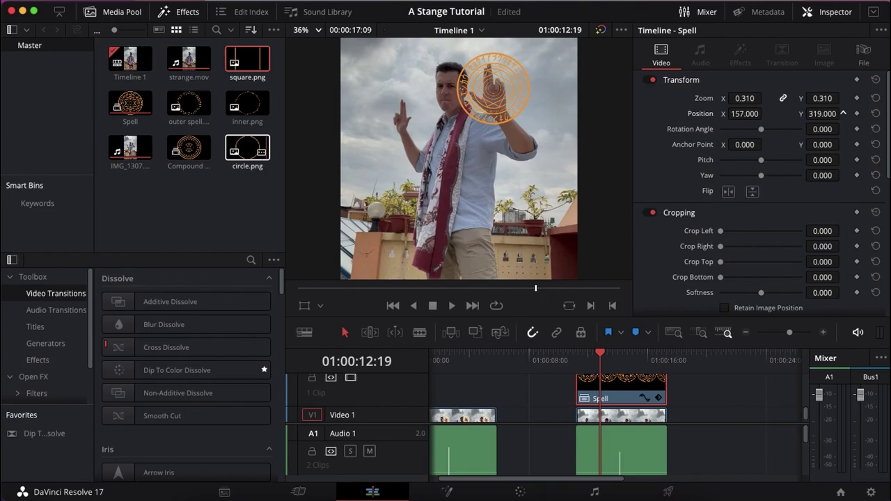
pyautogui.moveTo(745, 114); pyautogui.dragTo(746, 98)
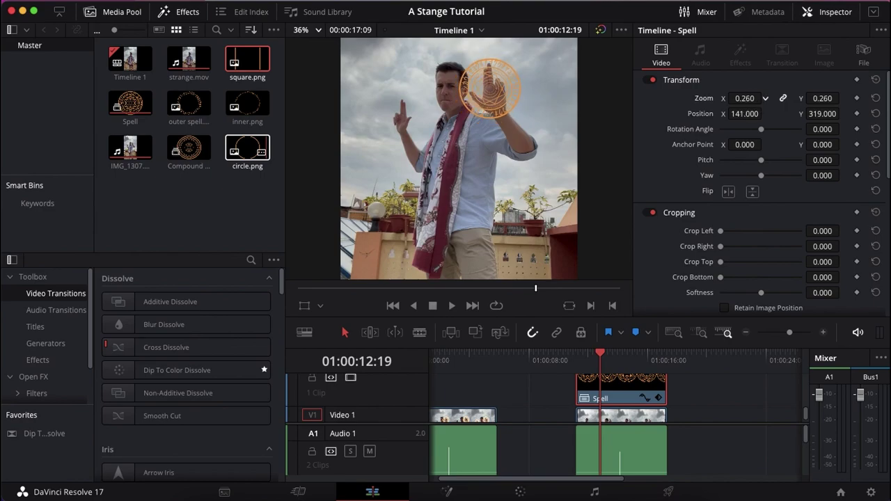
pyautogui.moveTo(746, 97); pyautogui.dragTo(745, 98)
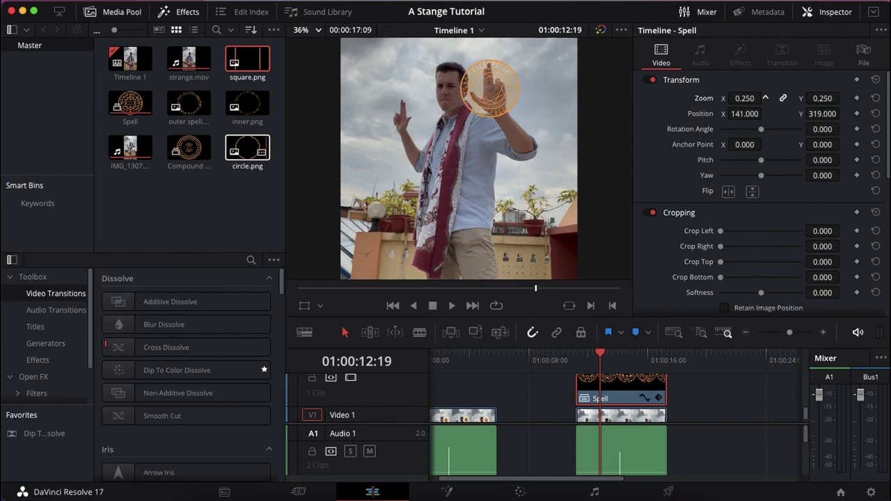
# Play the footage from the Spell clip's start to its end to check how the spell lines up with the hand.
pyautogui.click(578, 361)
pyautogui.press('space')
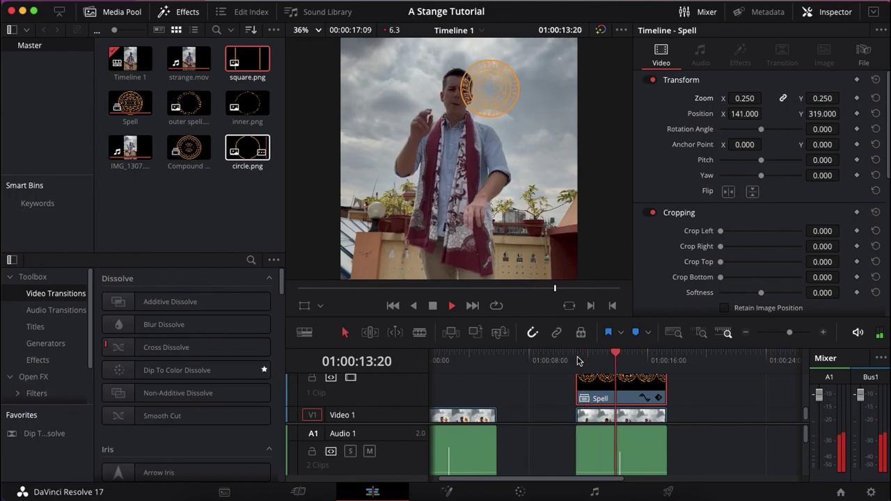
pyautogui.press('space')
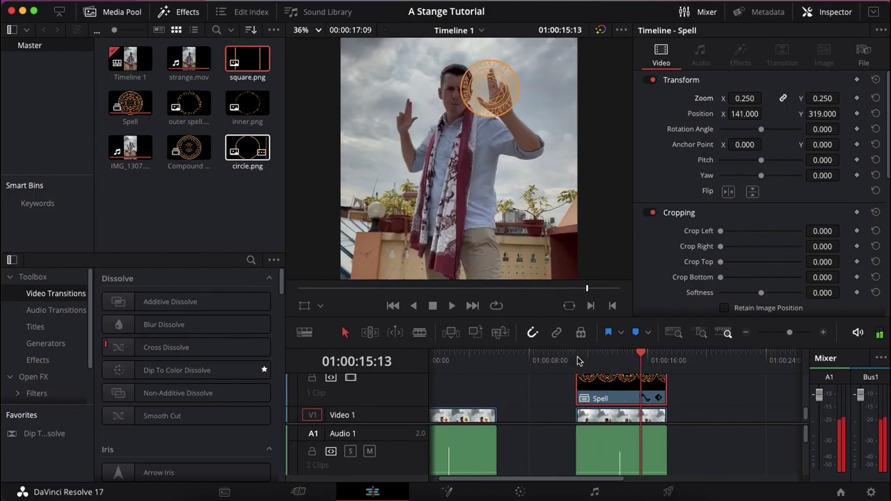
pyautogui.press('space')
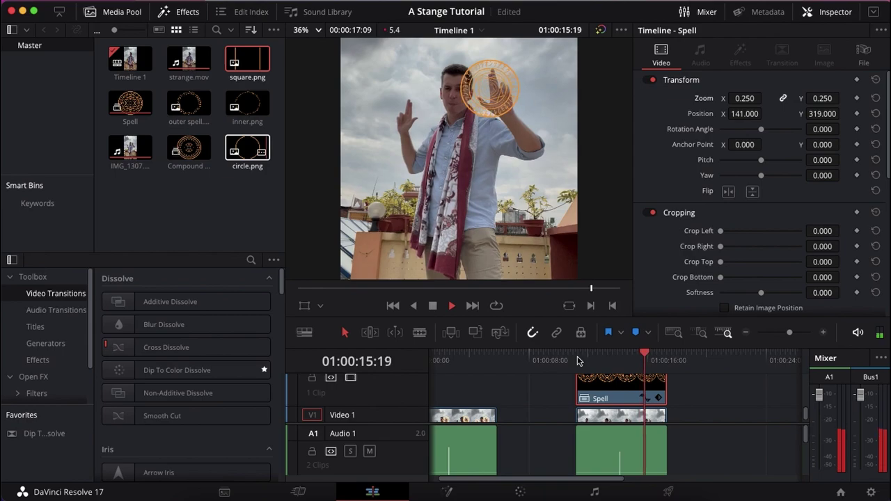
pyautogui.press('space')
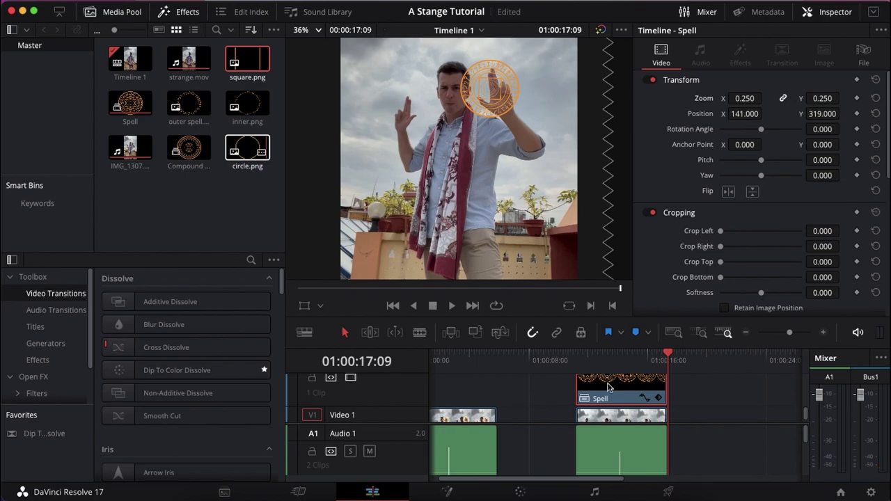
# Find the frame where the palm is fully raised, 01:00:12:16, and add a position keyframe to the Spell clip there.
pyautogui.click(596, 361)
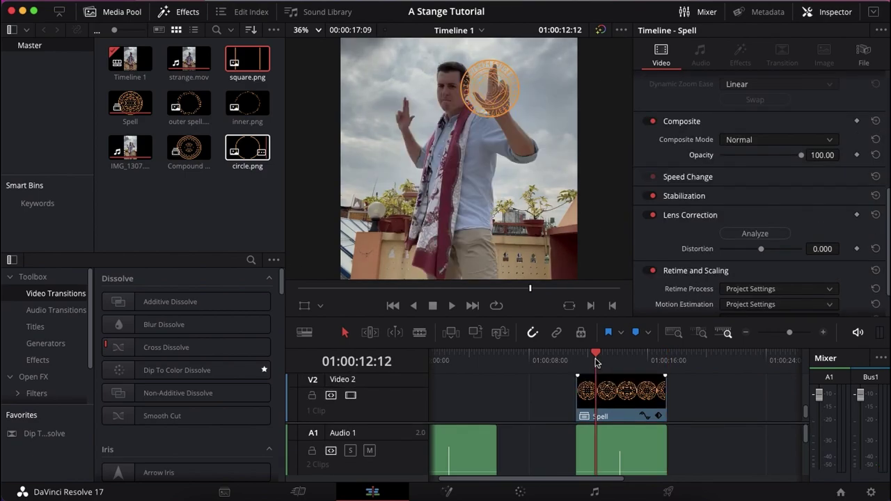
pyautogui.click(588, 361)
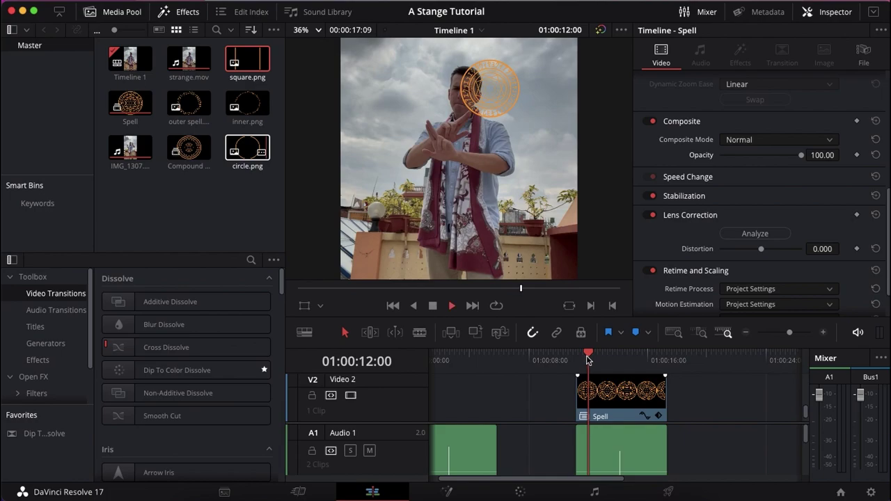
pyautogui.press('space')
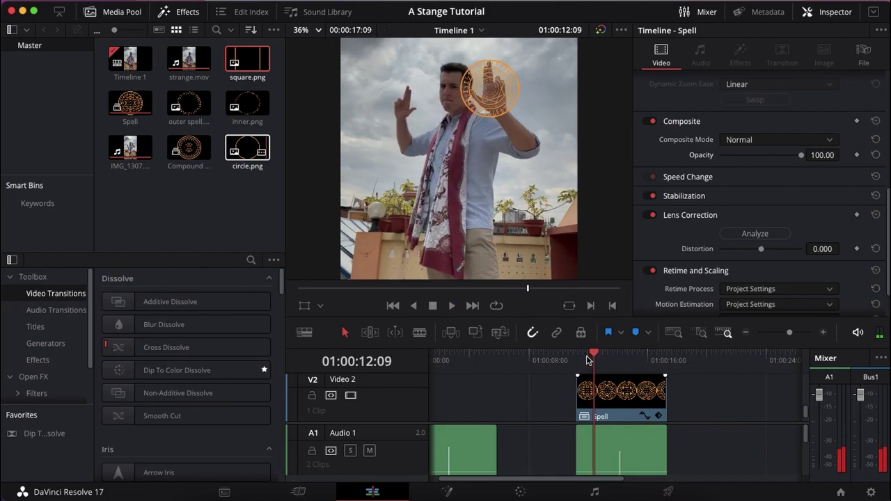
pyautogui.press('space')
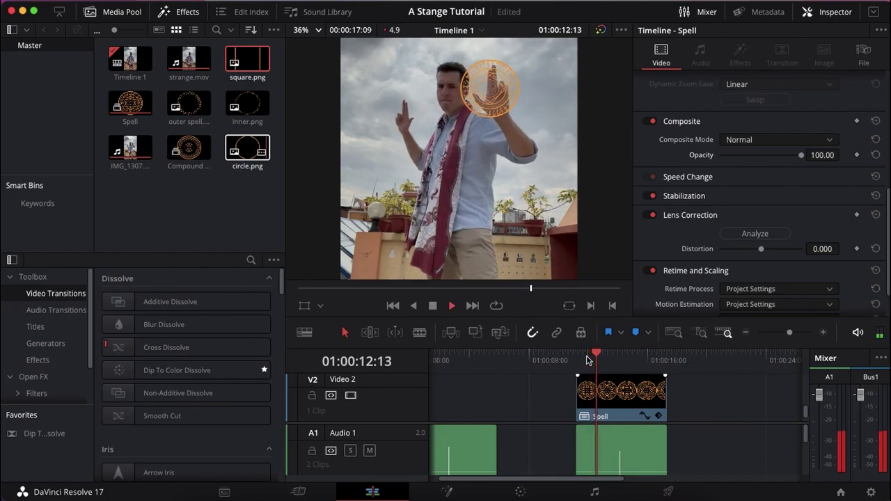
pyautogui.press('space')
pyautogui.scroll(3, 702, 224)
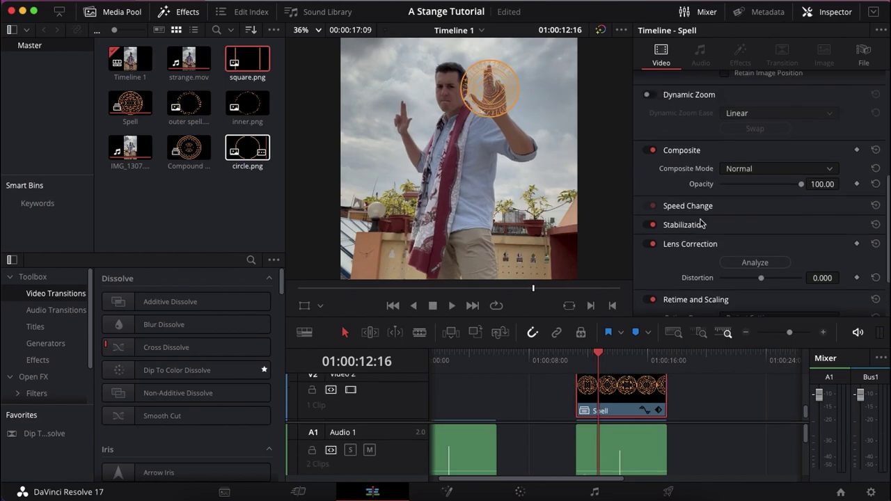
pyautogui.scroll(3, 702, 224)
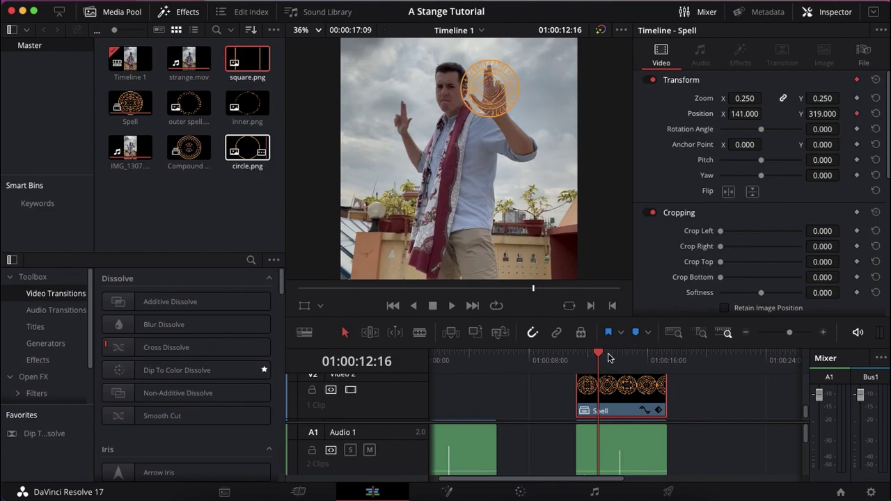
# Keyframe the Spell clip's position at its end, 01:00:17:09, moving it over the palm with Y at 298.
pyautogui.click(653, 361)
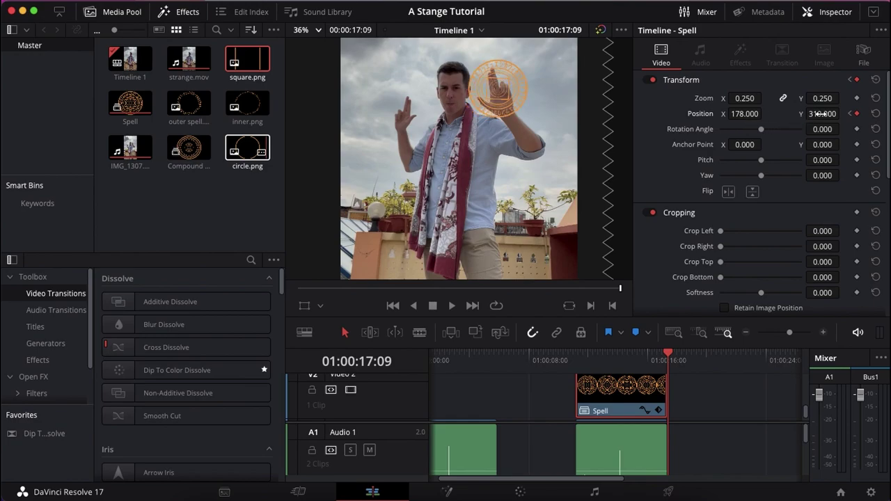
pyautogui.moveTo(822, 114); pyautogui.dragTo(812, 113)
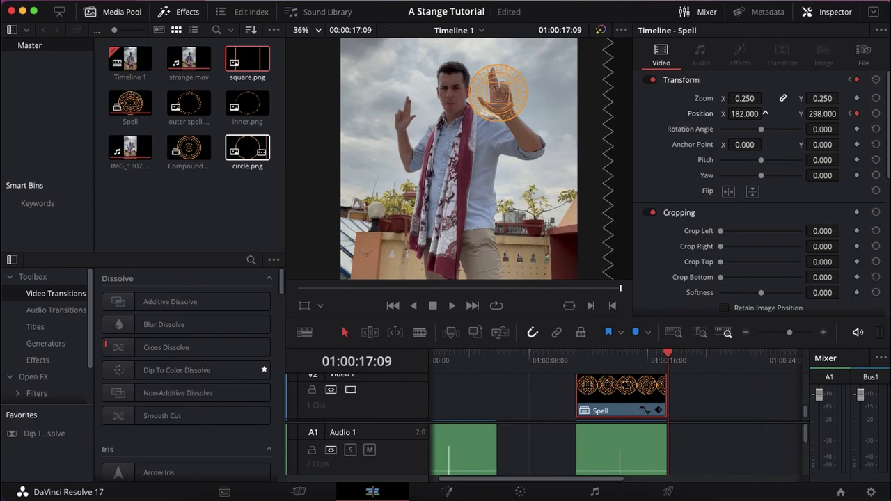
pyautogui.moveTo(766, 114); pyautogui.dragTo(765, 114)
# Keyframe the Spell clip's position to X 156, Y 319 at 01:00:12:12 and play the clip to preview the movement.
pyautogui.click(597, 357)
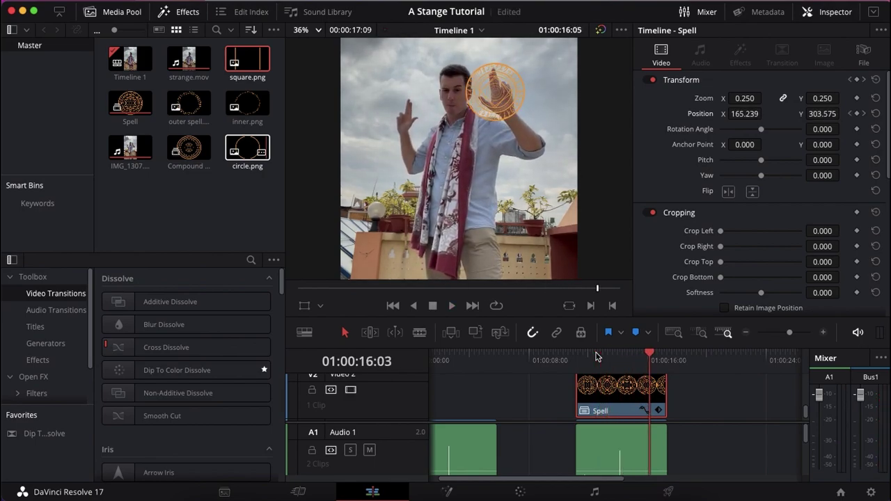
pyautogui.moveTo(596, 357)
pyautogui.mouseDown()
pyautogui.moveTo(608, 356)
pyautogui.moveTo(587, 359)
pyautogui.mouseUp()
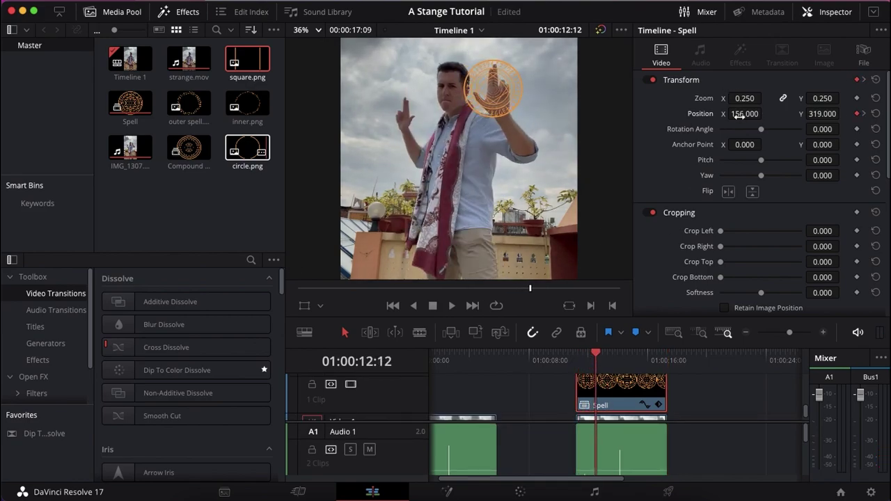
pyautogui.press('space')
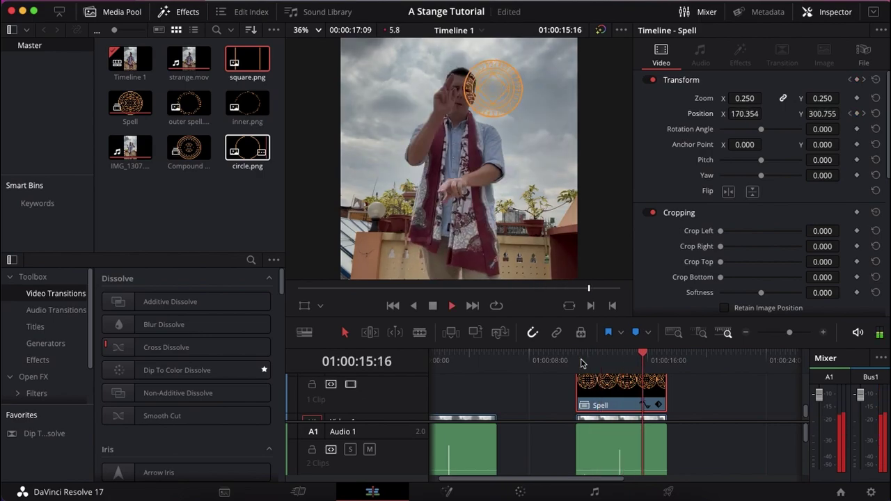
pyautogui.click(582, 363)
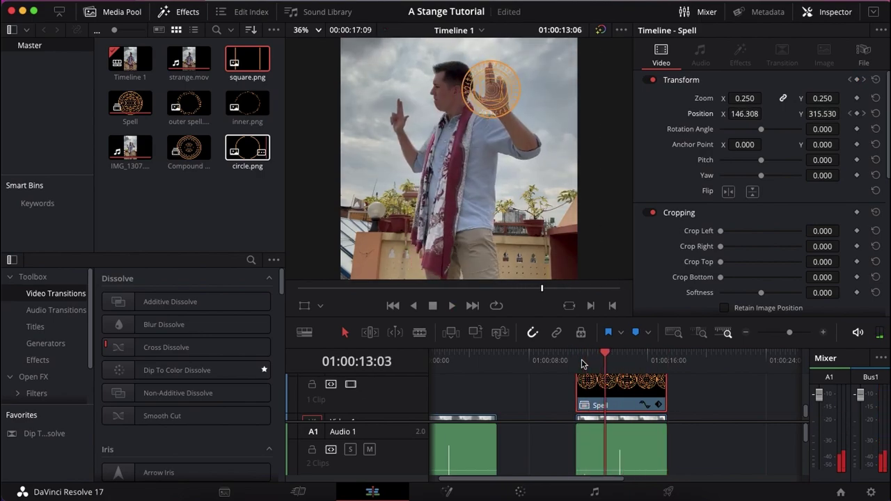
# Keyframe the Spell clip's position backward from 01:00:12:12 to follow the hand, setting about X 98, Y 301 at 01:00:12:07.
pyautogui.click(593, 362)
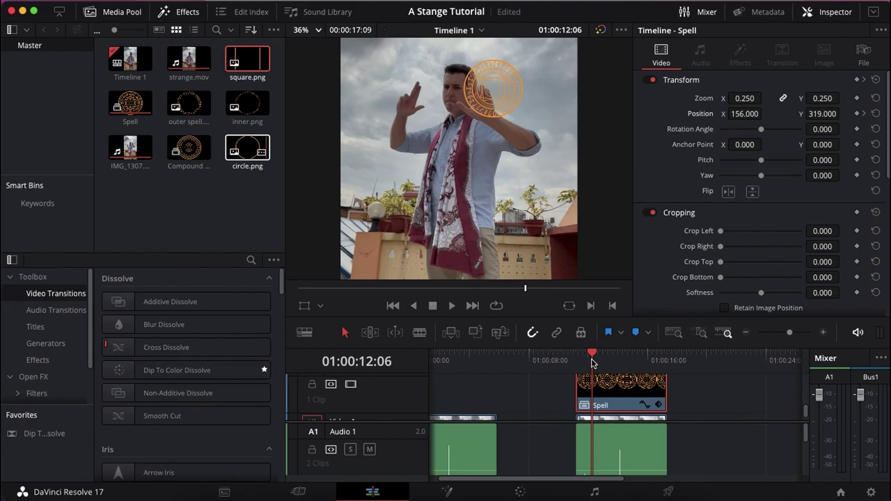
pyautogui.click(591, 361)
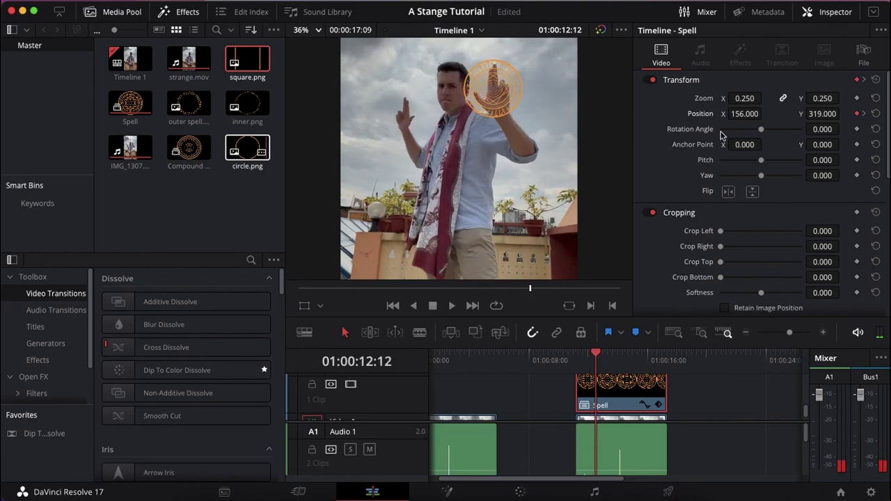
pyautogui.press('Left')
pyautogui.press('Left')
pyautogui.press('Left')
pyautogui.moveTo(753, 113); pyautogui.dragTo(724, 113)
pyautogui.press('Left')
pyautogui.press('Left')
pyautogui.moveTo(822, 114); pyautogui.dragTo(810, 114)
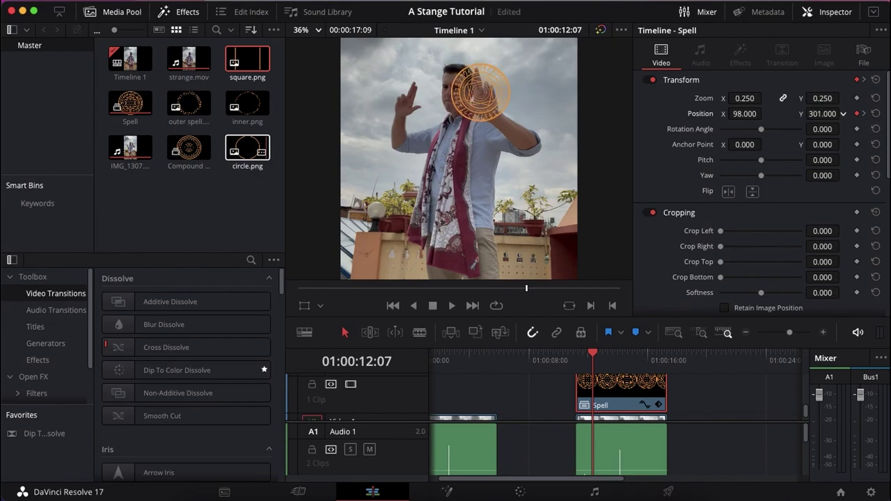
# Keyframe the Spell clip's position to X 48, Y 282 at 01:00:12:05 and to X 36 with a lower Y at 01:00:12:04.
pyautogui.press('Left')
pyautogui.press('Left')
pyautogui.moveTo(752, 114); pyautogui.dragTo(719, 113)
pyautogui.moveTo(822, 113); pyautogui.dragTo(809, 114)
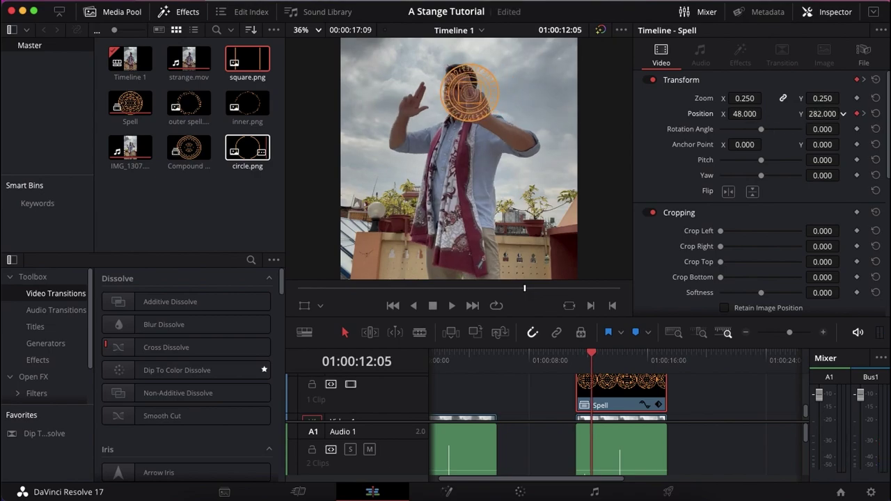
pyautogui.press('Left')
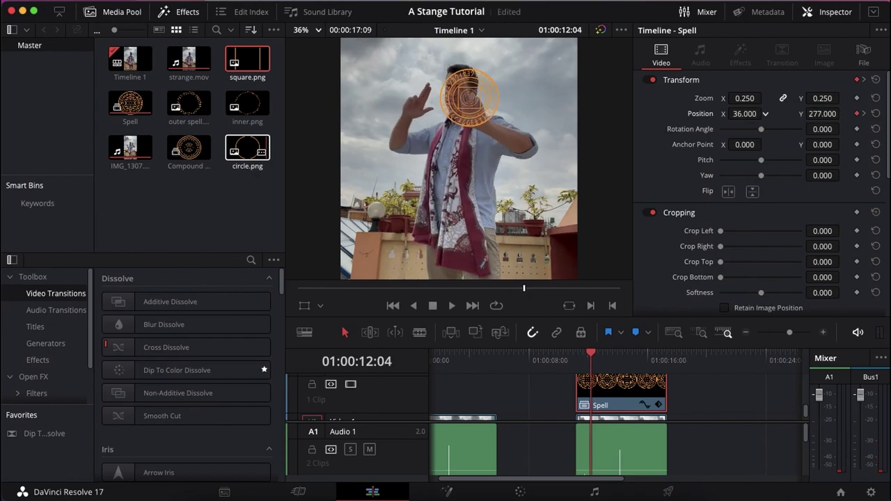
pyautogui.moveTo(824, 115); pyautogui.dragTo(812, 114)
# Keyframe the Spell clip's position to X -25, Y 176 at 01:00:12:03 and X -51, Y 161 at 01:00:12:02.
pyautogui.press('Left')
pyautogui.moveTo(751, 113); pyautogui.dragTo(711, 113)
pyautogui.moveTo(822, 113); pyautogui.dragTo(813, 113)
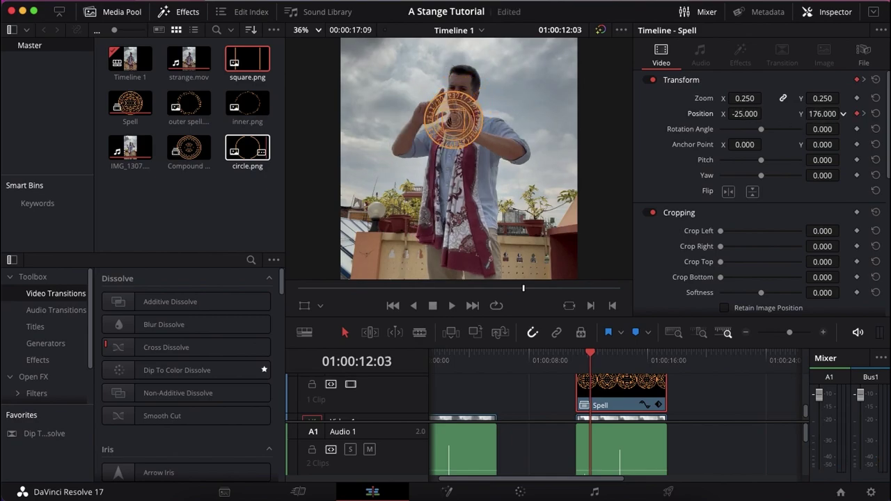
pyautogui.press('Left')
pyautogui.moveTo(750, 113); pyautogui.dragTo(732, 113)
pyautogui.moveTo(828, 114); pyautogui.dragTo(818, 114)
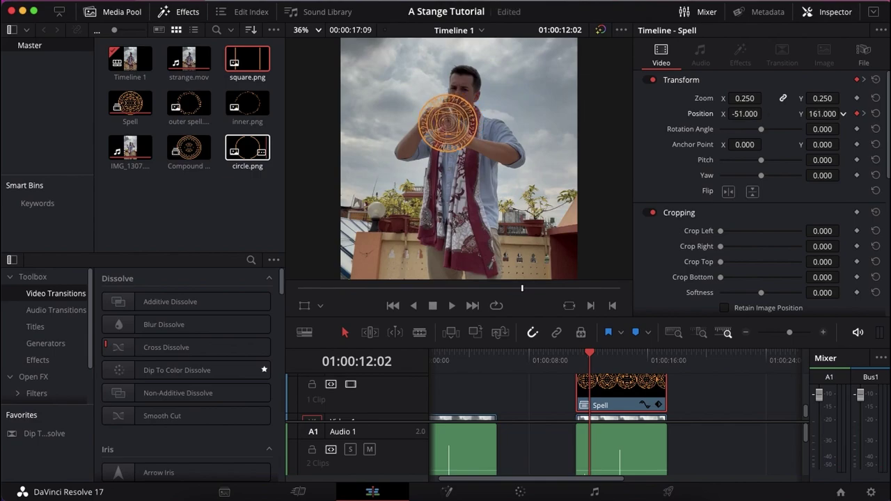
# Keyframe the Spell clip's position to X -62 with a slightly lower Y at 01:00:12:01 and play the movement.
pyautogui.press('Left')
pyautogui.moveTo(746, 114); pyautogui.dragTo(740, 114)
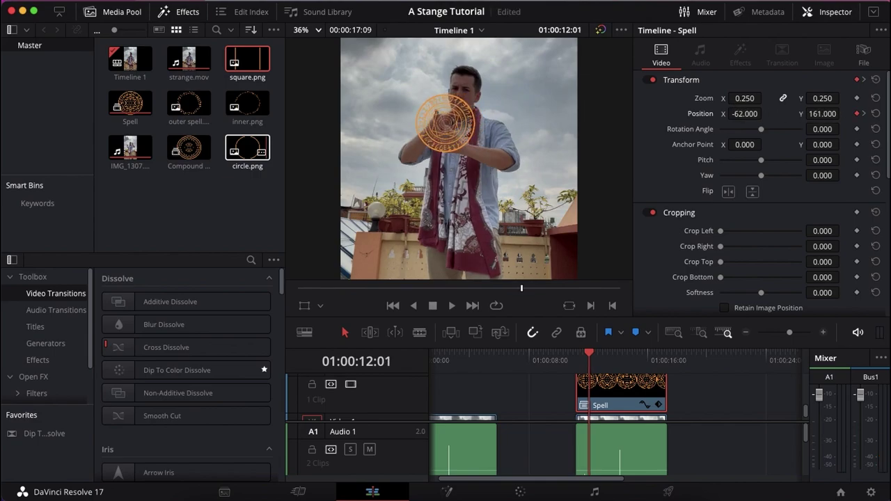
pyautogui.moveTo(829, 114); pyautogui.dragTo(823, 114)
pyautogui.press('space')
pyautogui.press('space')
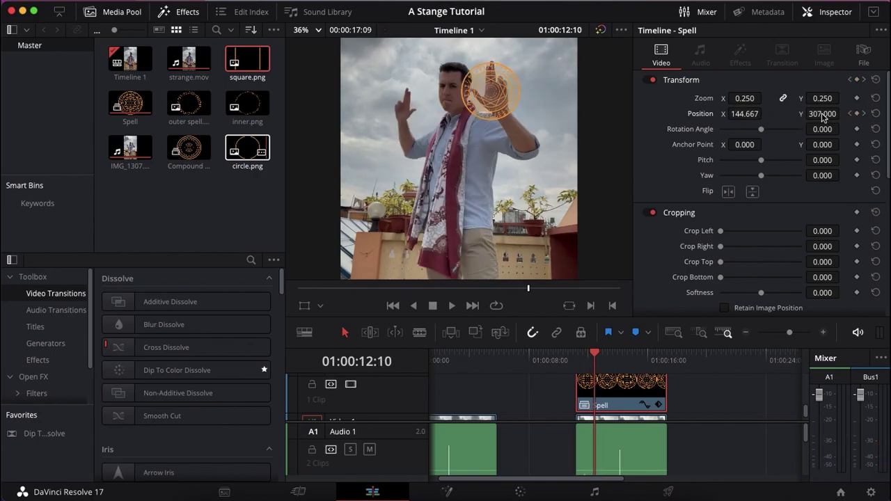
# Keyframe the Spell clip's zoom down to 0.090 and position Y to 111 at 01:00:12:01, and play the clip to preview its growth.
pyautogui.press('Left')
pyautogui.press('Left')
pyautogui.press('Left')
pyautogui.press('Left')
pyautogui.press('Left')
pyautogui.press('Left')
pyautogui.press('Left')
pyautogui.press('Left')
pyautogui.press('Left')
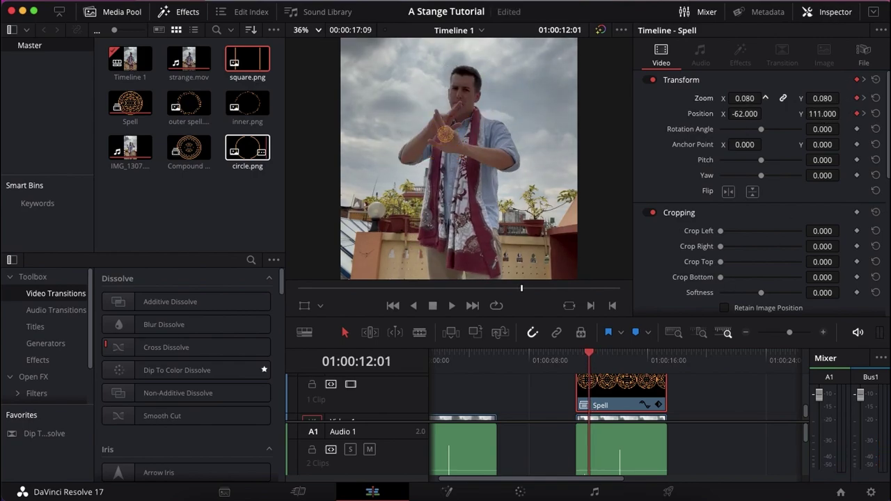
pyautogui.press('space')
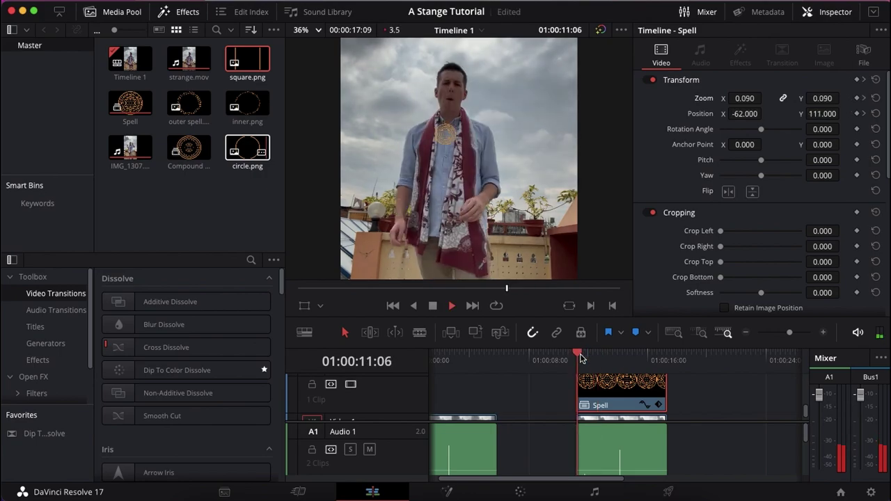
pyautogui.press('j')
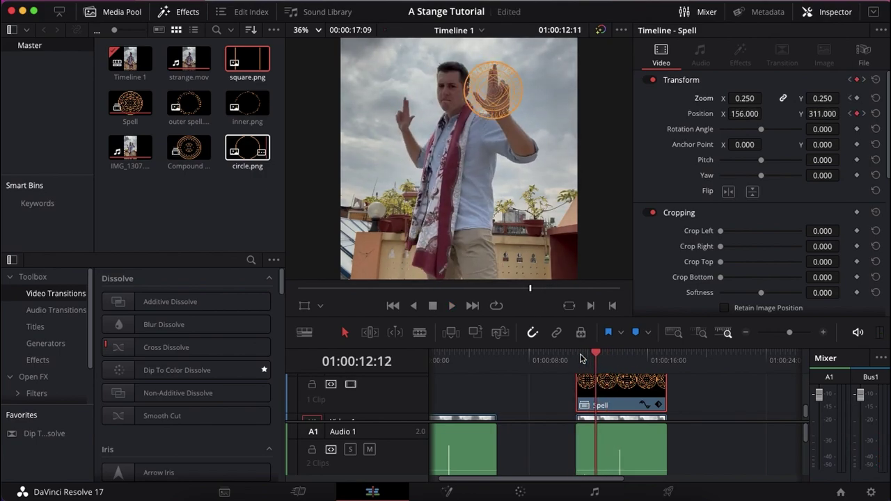
# Add a 100 opacity keyframe to the Spell clip at 01:00:12:02.
pyautogui.scroll(-6, 751, 200)
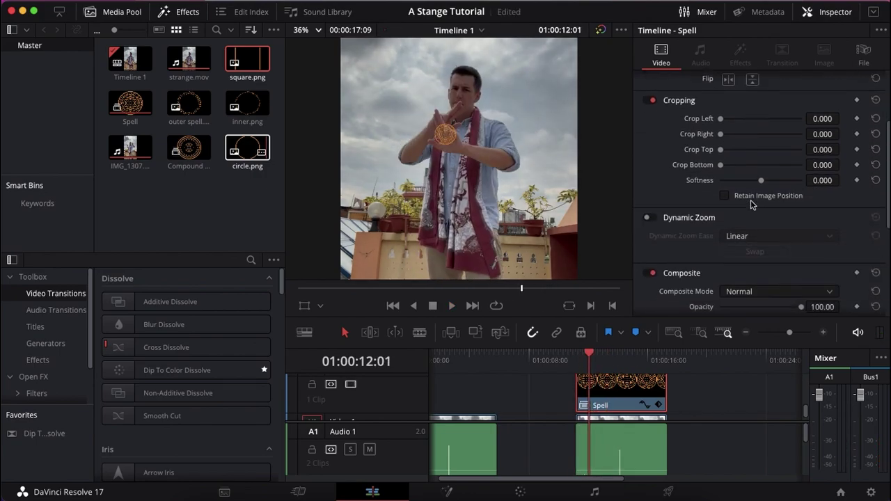
pyautogui.press('Right')
pyautogui.click(857, 221)
pyautogui.press('Left')
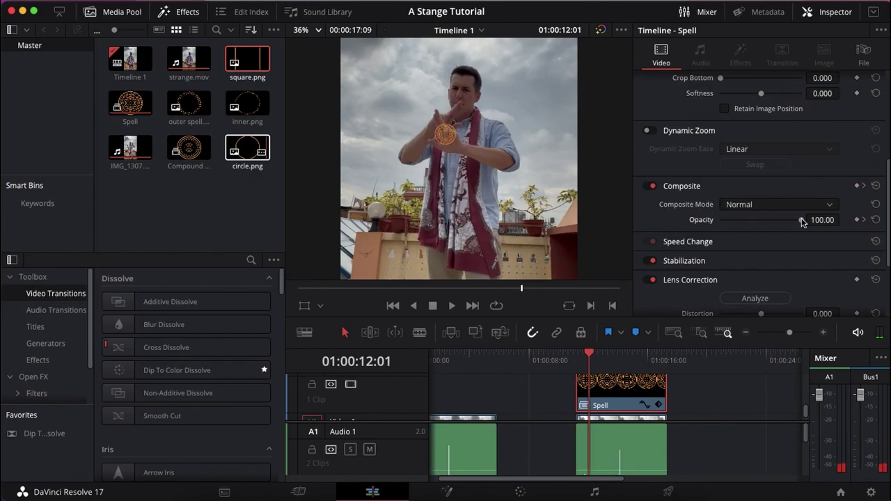
# Try to set the Spell clip's opacity to 0 at 01:00:12:01.
pyautogui.press('Left')
pyautogui.press('Right')
pyautogui.doubleClick(823, 220)
pyautogui.write('0')
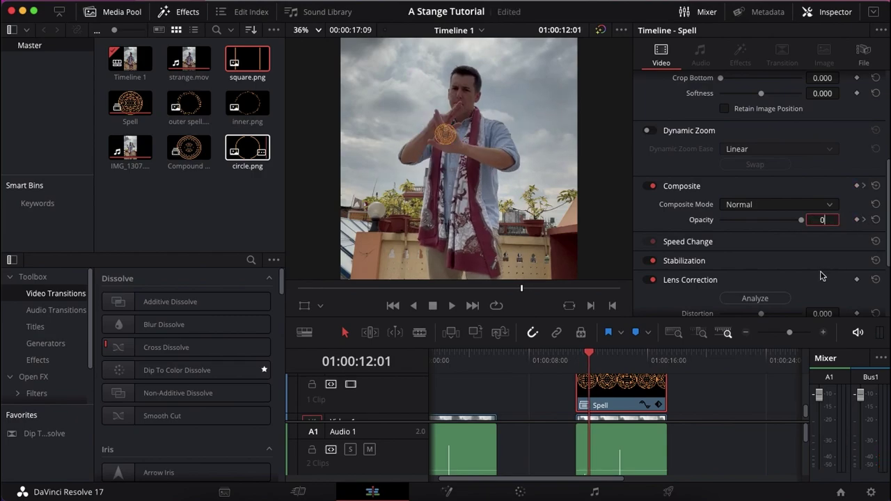
pyautogui.press('Return')
# Play the Spell clip from its start and step through the frames around 01:00:12:01 to check where the spell should appear.
pyautogui.click(576, 354)
pyautogui.press('space')
pyautogui.press('space')
pyautogui.press('Left')
pyautogui.press('Left')
pyautogui.press('Left')
pyautogui.press('Left')
pyautogui.press('Left')
pyautogui.press('Left')
pyautogui.press('Left')
pyautogui.press('Left')
pyautogui.press('Left')
pyautogui.press('Left')
pyautogui.press('Left')
pyautogui.press('Left')
pyautogui.press('Left')
pyautogui.press('Left')
pyautogui.press('Left')
pyautogui.press('Left')
pyautogui.press('Left')
pyautogui.press('Left')
pyautogui.press('Left')
pyautogui.press('Left')
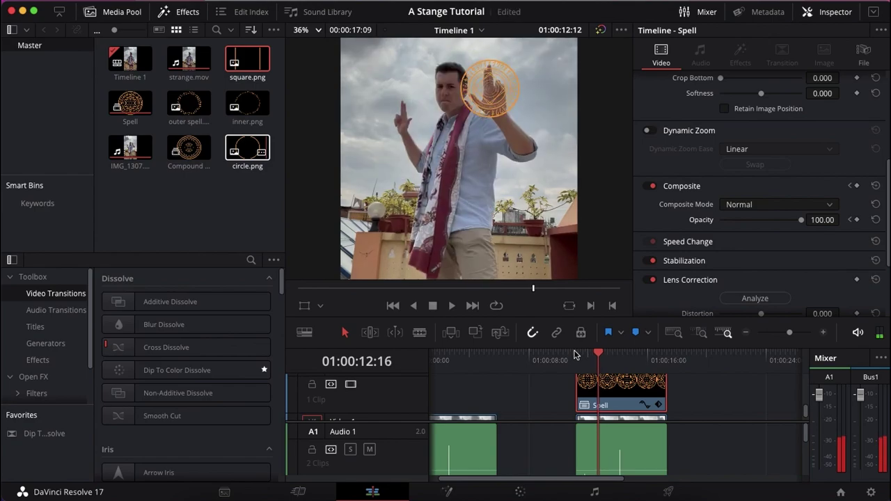
pyautogui.press('Right')
pyautogui.press('Right')
pyautogui.press('Right')
pyautogui.press('Right')
pyautogui.press('Right')
pyautogui.press('Right')
pyautogui.press('Right')
pyautogui.press('Right')
pyautogui.press('Right')
pyautogui.press('Left')
pyautogui.press('Right')
pyautogui.press('Right')
pyautogui.press('Right')
pyautogui.press('Right')
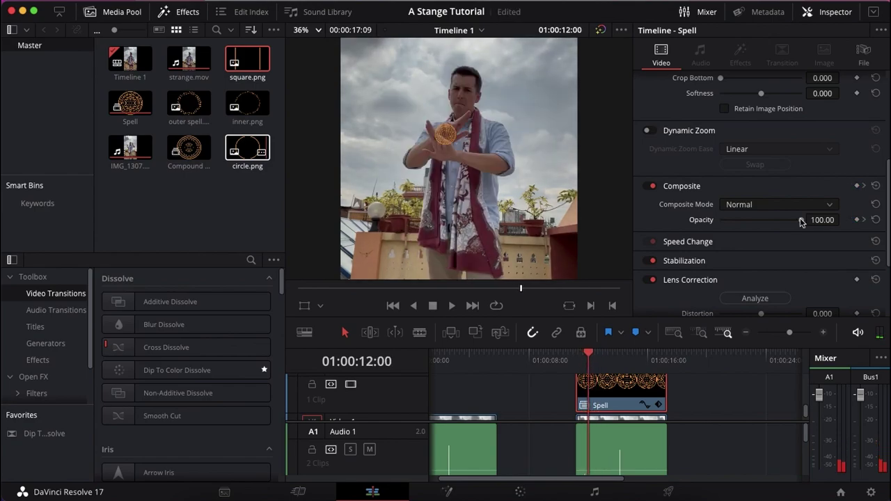
pyautogui.press('Right')
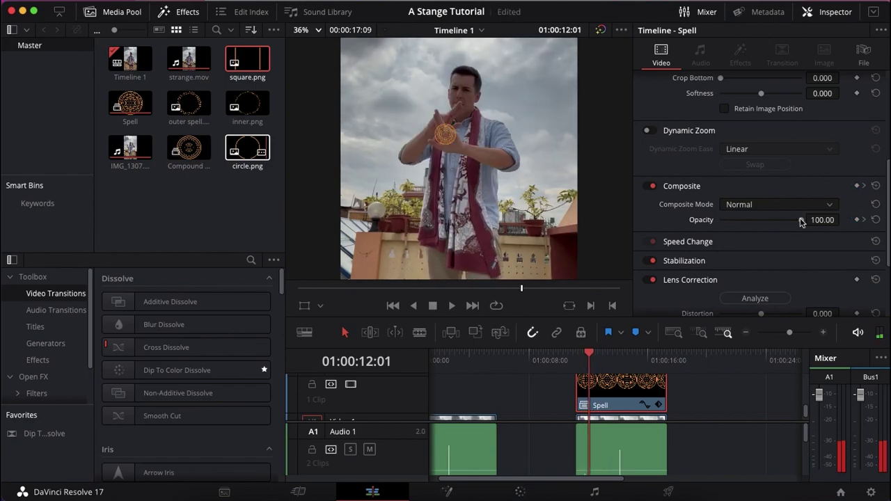
# Set the Spell clip's opacity keyframe to 0 at 01:00:12:01 and play the clip from its start.
pyautogui.click(819, 220)
pyautogui.doubleClick(821, 220)
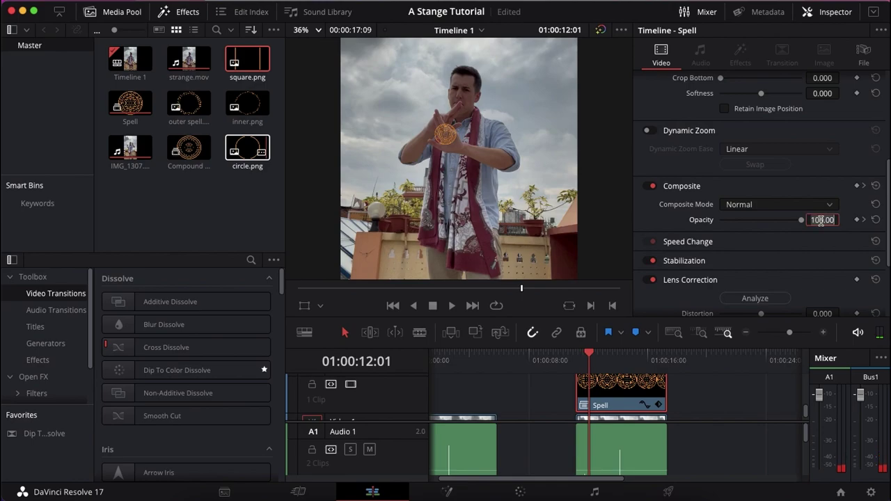
pyautogui.write('0')
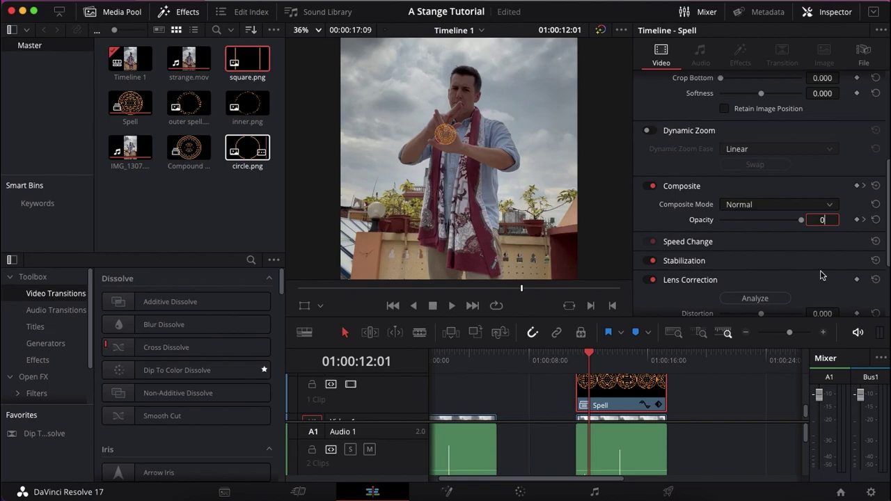
pyautogui.press('Return')
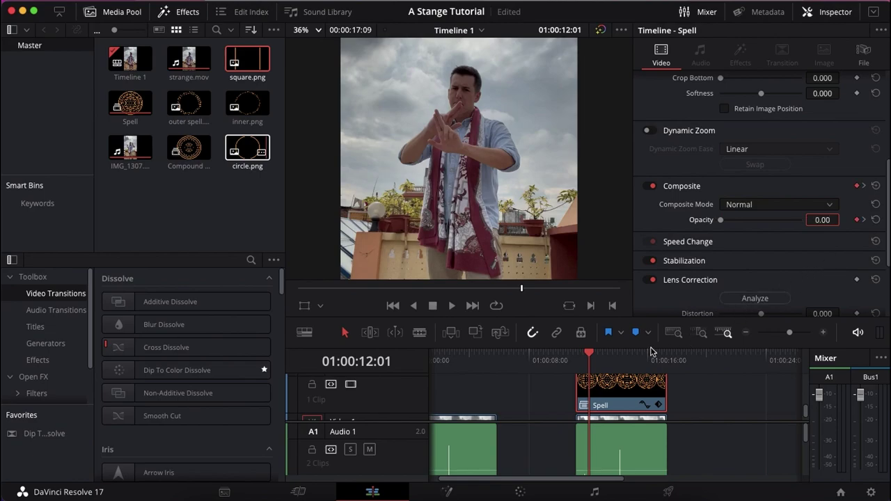
pyautogui.click(576, 355)
pyautogui.press('space')
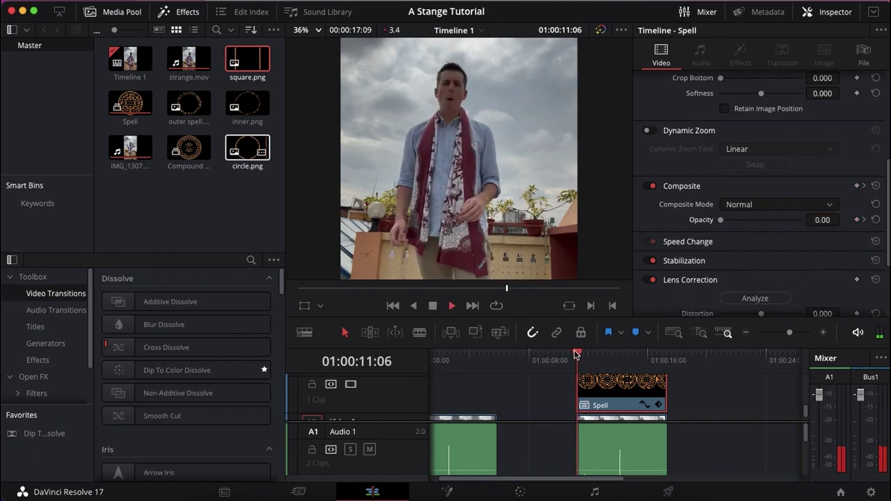
pyautogui.press('space')
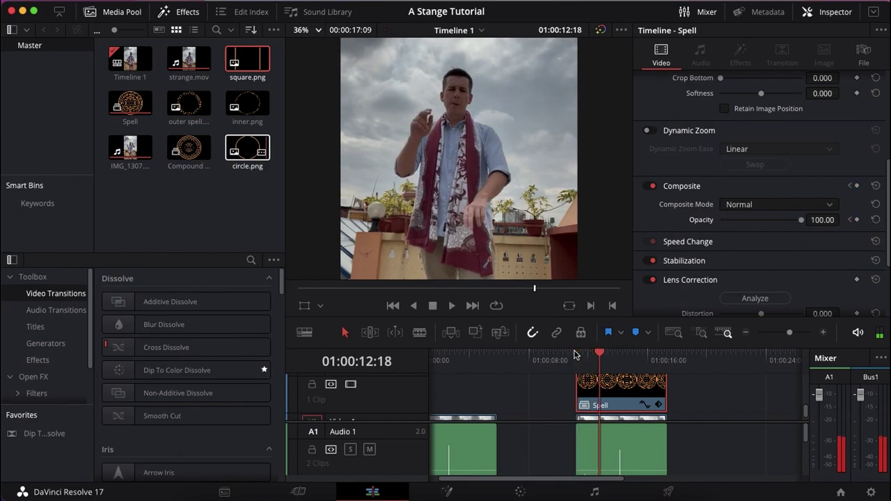
# Set the Spell clip's opacity keyframe to 20 at 01:00:12:02, stepping back frame by frame to reach it.
pyautogui.press('super+z')
pyautogui.press('Left')
pyautogui.press('Left')
pyautogui.press('Left')
pyautogui.press('Left')
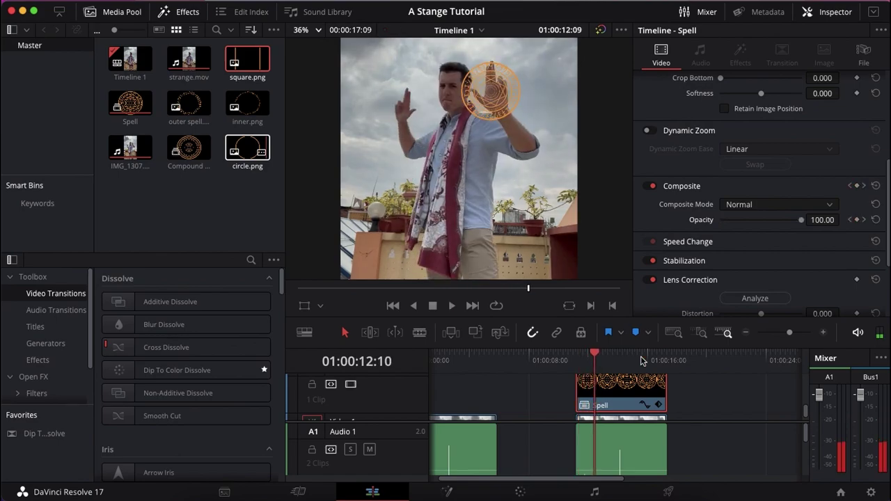
pyautogui.press('Left')
pyautogui.press('Left')
pyautogui.press('Left')
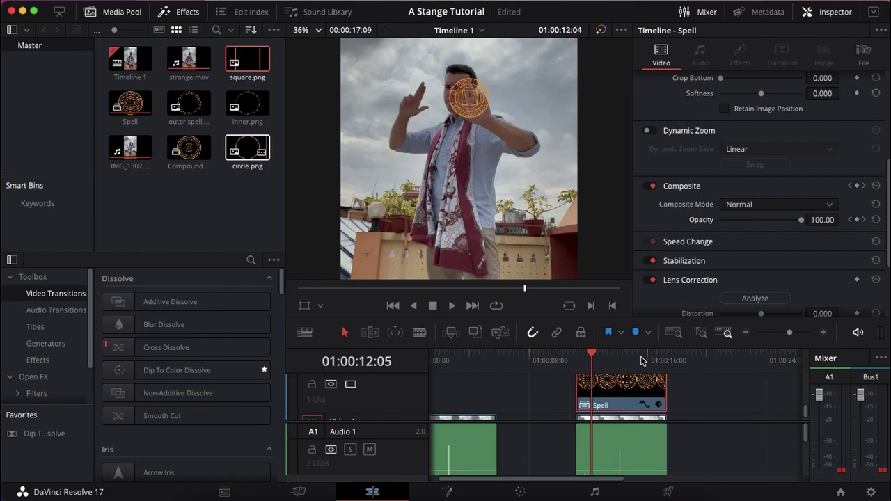
pyautogui.press('Left')
pyautogui.press('Left')
pyautogui.press('Left')
pyautogui.press('Left')
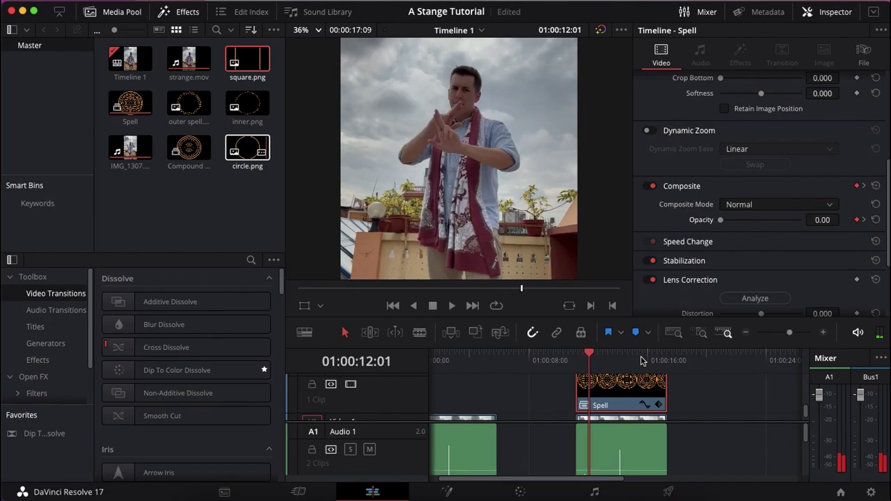
pyautogui.press('Right')
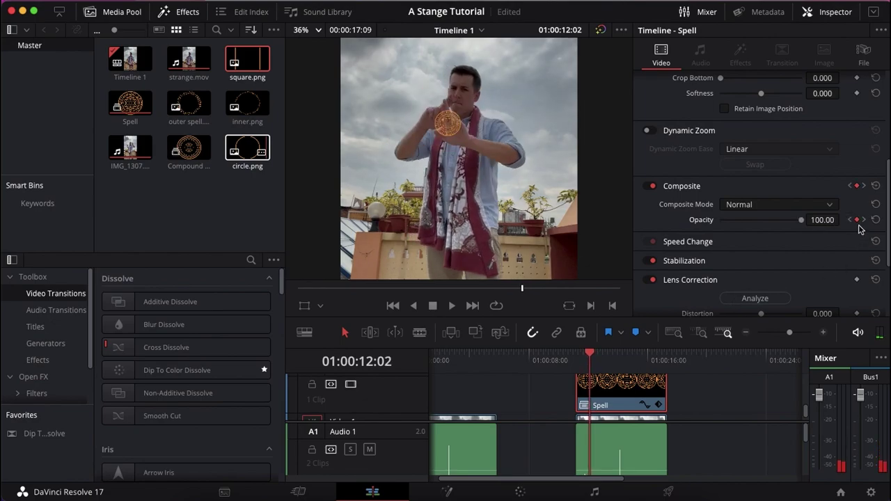
pyautogui.click(823, 219)
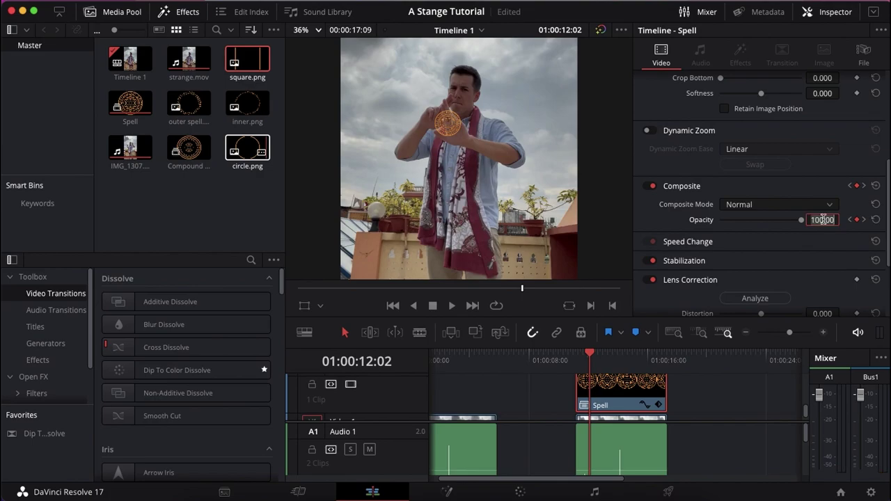
pyautogui.press('BackSpace')
pyautogui.write('20')
pyautogui.press('Return')
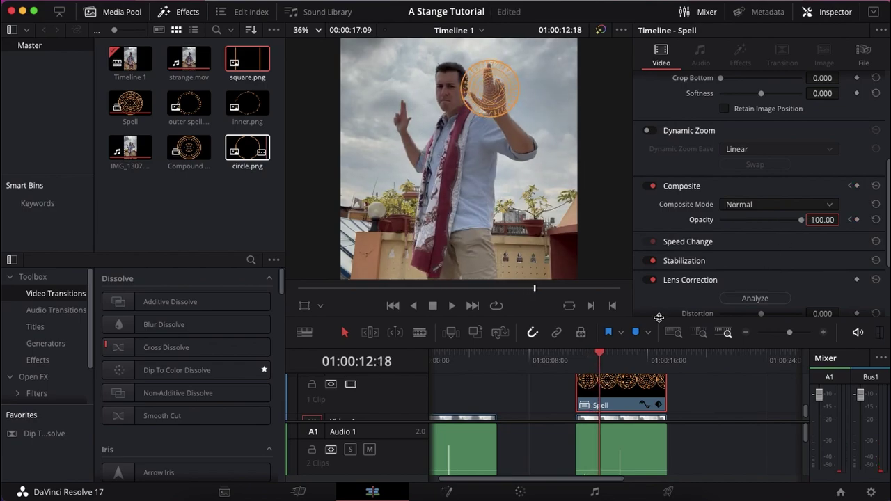
# On the Fusion page, insert a Glow (Glo) node between MediaIn1 and MediaOut1 and increase its glow size and glow.
pyautogui.click(448, 492)
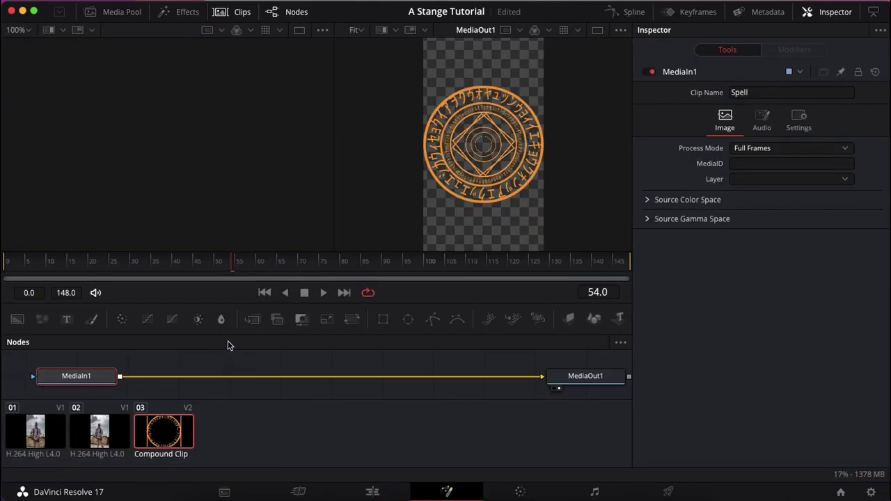
pyautogui.hotkey('shift', 'space')
pyautogui.write('glow')
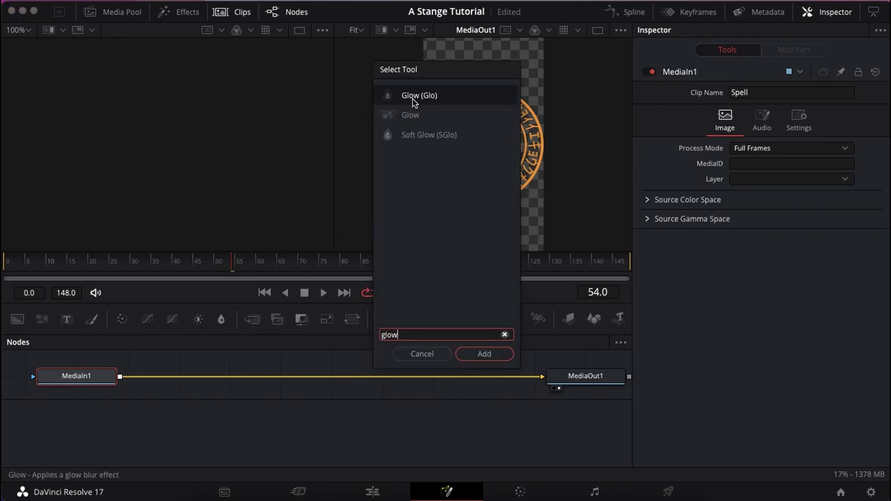
pyautogui.click(480, 357)
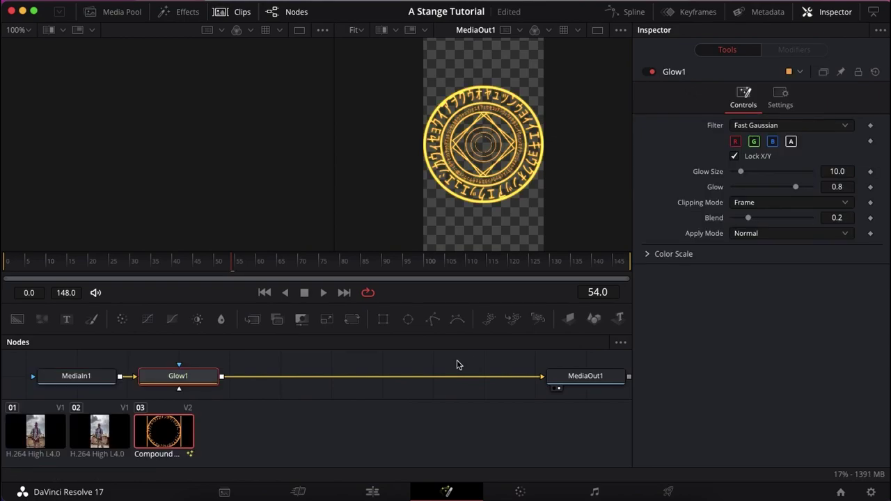
pyautogui.moveTo(741, 171); pyautogui.dragTo(801, 188)
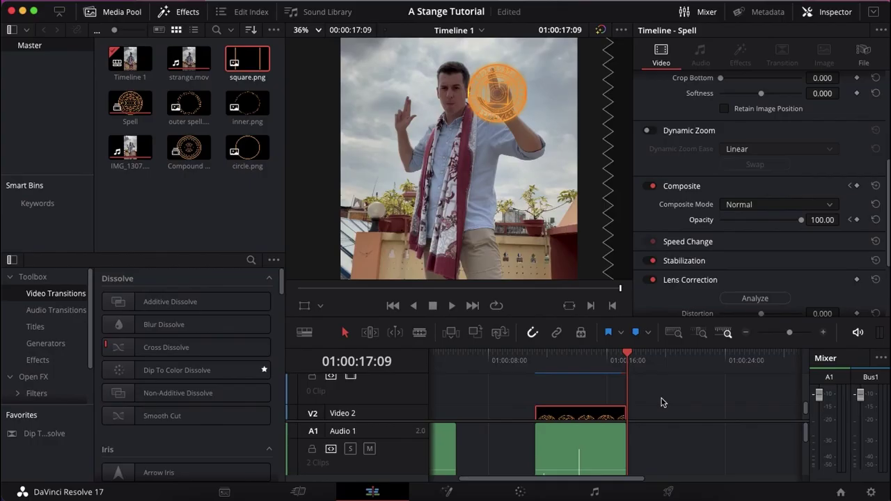
# Place the pasted copy of the Spell clip on the track above the original, starting at 01:00:11:04, and reset its transform.
pyautogui.moveTo(663, 415); pyautogui.dragTo(576, 397)
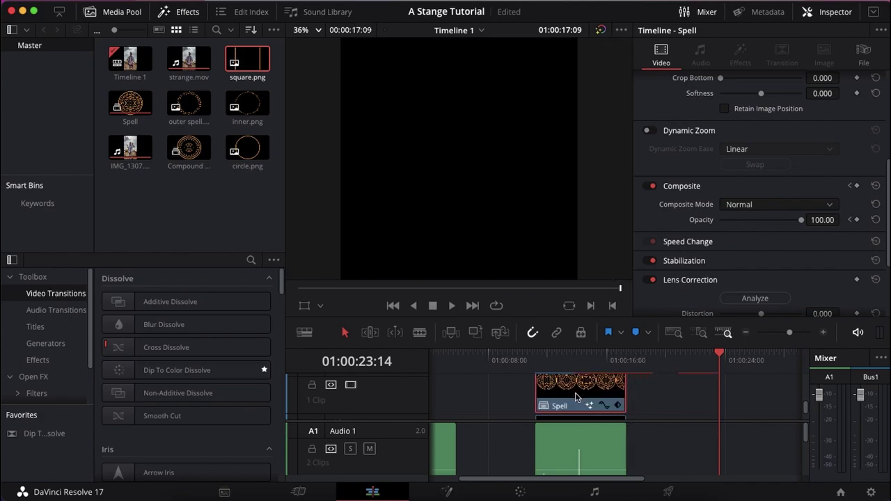
pyautogui.click(538, 362)
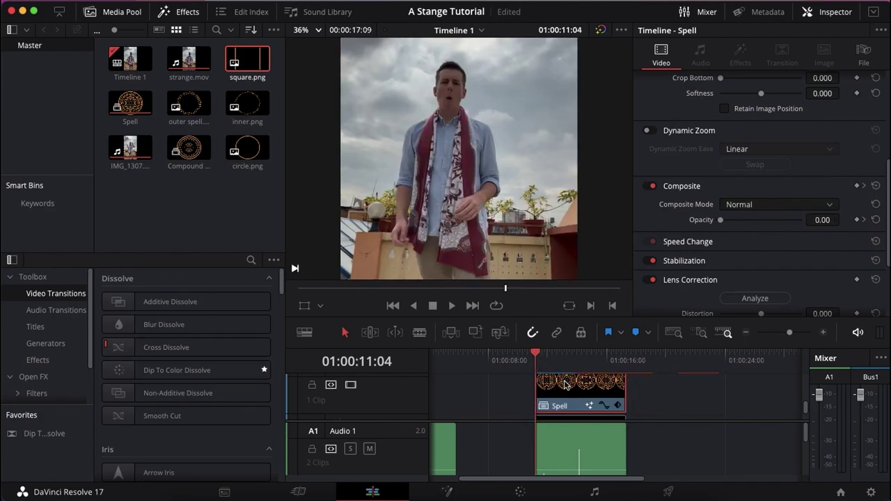
pyautogui.scroll(-1, 564, 382)
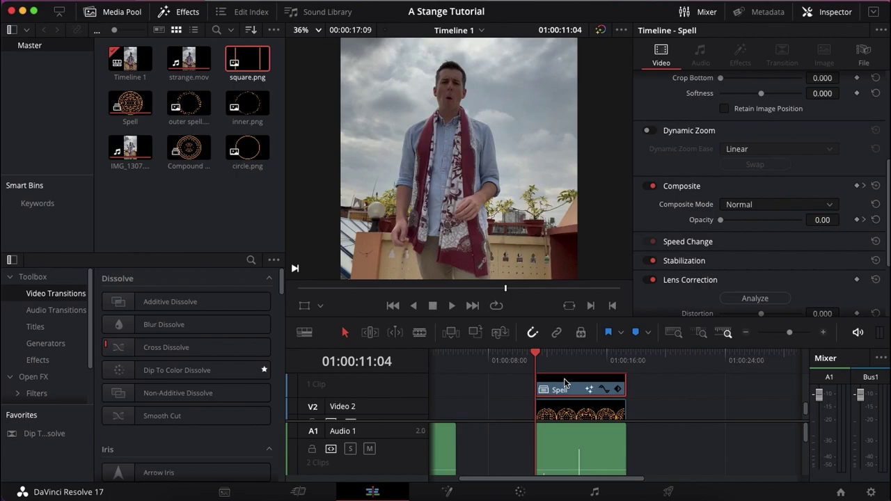
pyautogui.scroll(5, 753, 181)
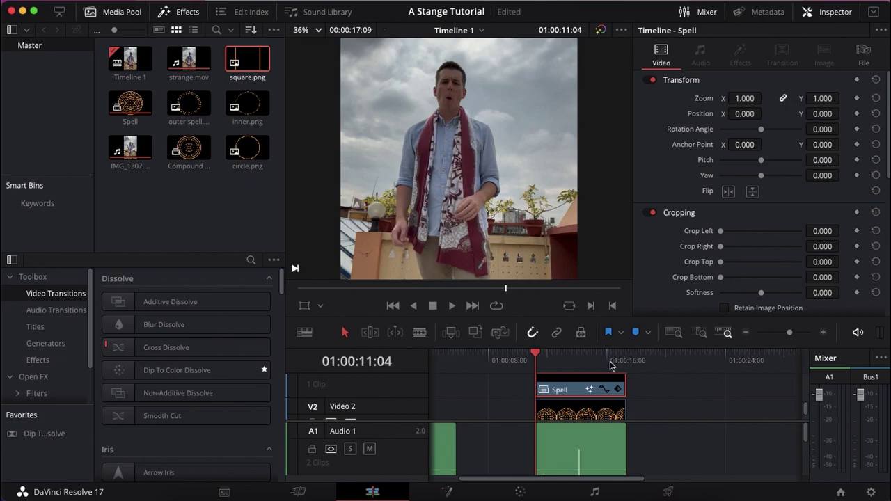
pyautogui.click(583, 358)
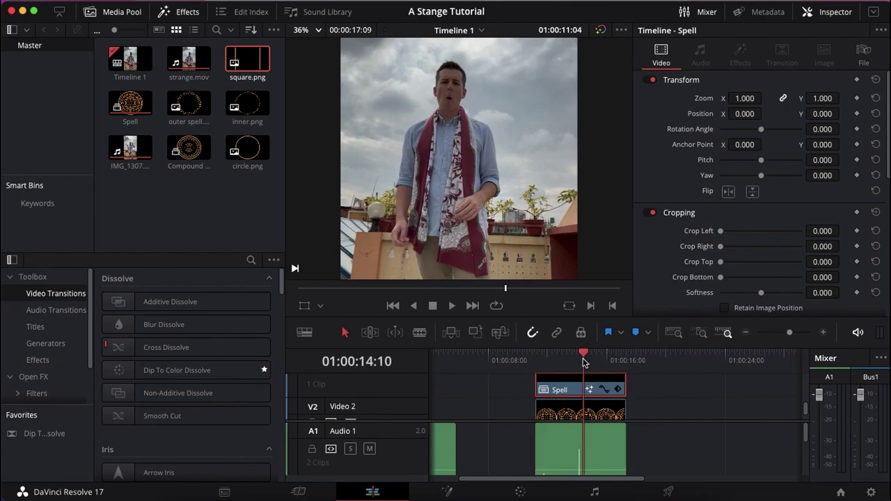
# Scale the upper Spell clip to 0.180 and keyframe its position at X -232, Y 250 around 01:00:14:05, over the man's other hand.
pyautogui.moveTo(584, 360); pyautogui.dragTo(571, 359)
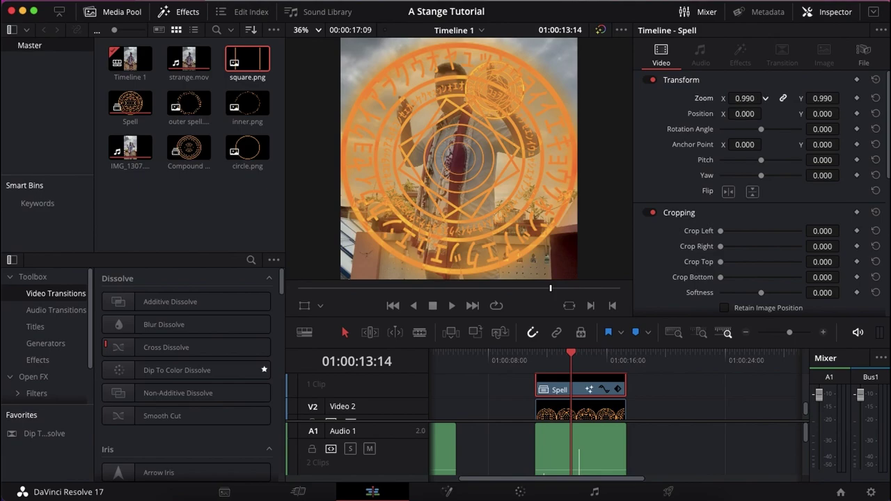
pyautogui.moveTo(745, 98)
pyautogui.mouseDown()
pyautogui.moveTo(688, 98)
pyautogui.moveTo(751, 103)
pyautogui.mouseUp()
pyautogui.press('space')
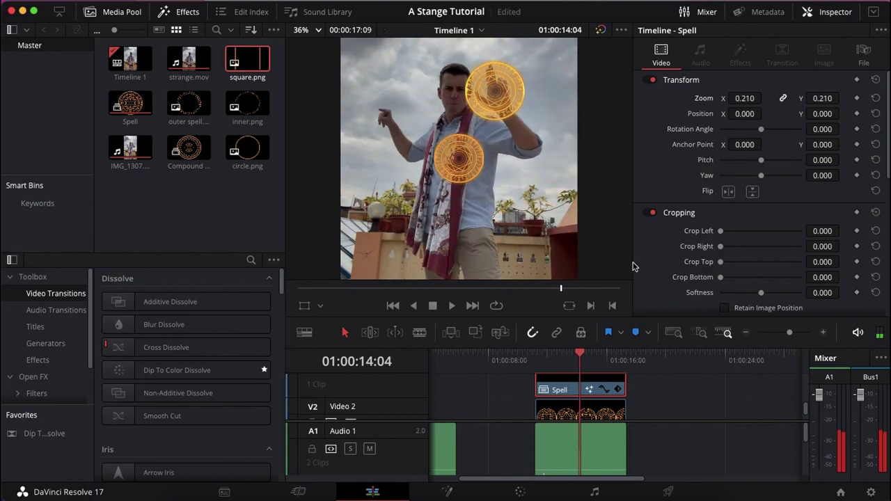
pyautogui.press('space')
pyautogui.moveTo(744, 114); pyautogui.dragTo(664, 113)
pyautogui.moveTo(823, 99)
pyautogui.mouseDown()
pyautogui.moveTo(860, 99)
pyautogui.moveTo(828, 114)
pyautogui.moveTo(846, 113)
pyautogui.moveTo(819, 114)
pyautogui.mouseUp()
pyautogui.moveTo(745, 98); pyautogui.dragTo(740, 98)
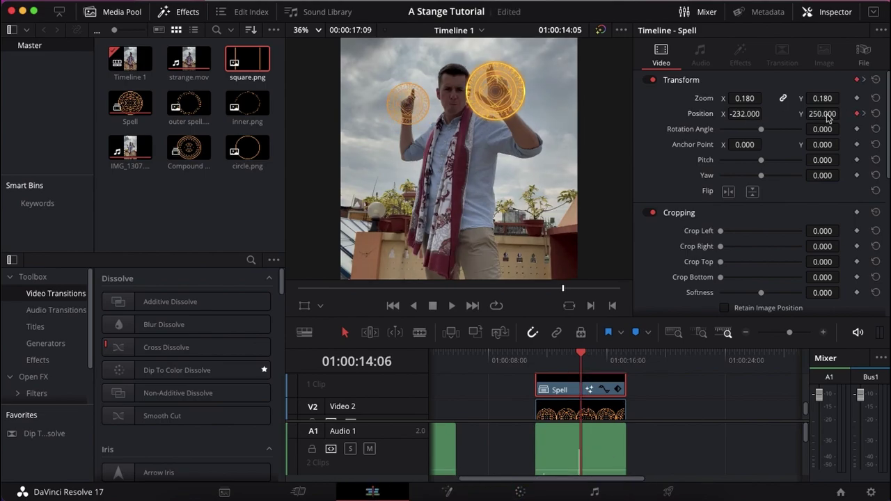
# Step back to 01:00:14:03 and keyframe the spell's X position to -416, adjusting its Y position to the hand.
pyautogui.press('Left')
pyautogui.press('Left')
pyautogui.press('Left')
pyautogui.press('Left')
pyautogui.press('Right')
pyautogui.moveTo(746, 114); pyautogui.dragTo(727, 113)
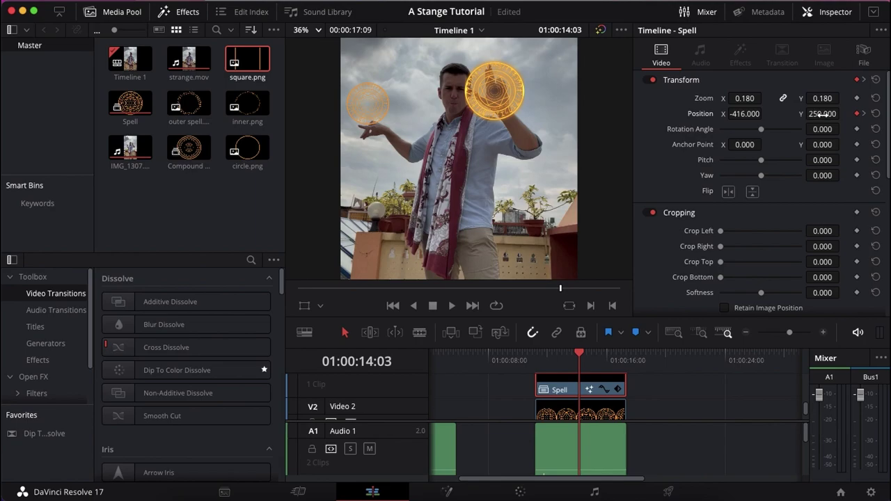
pyautogui.moveTo(813, 114); pyautogui.dragTo(806, 114)
# Keyframe the spell's position to X -232, Y 205 at 01:00:14:01 and lower Y to about 174 at 01:00:13:22.
pyautogui.press('Left')
pyautogui.press('Left')
pyautogui.moveTo(745, 114); pyautogui.dragTo(766, 113)
pyautogui.moveTo(818, 113); pyautogui.dragTo(829, 113)
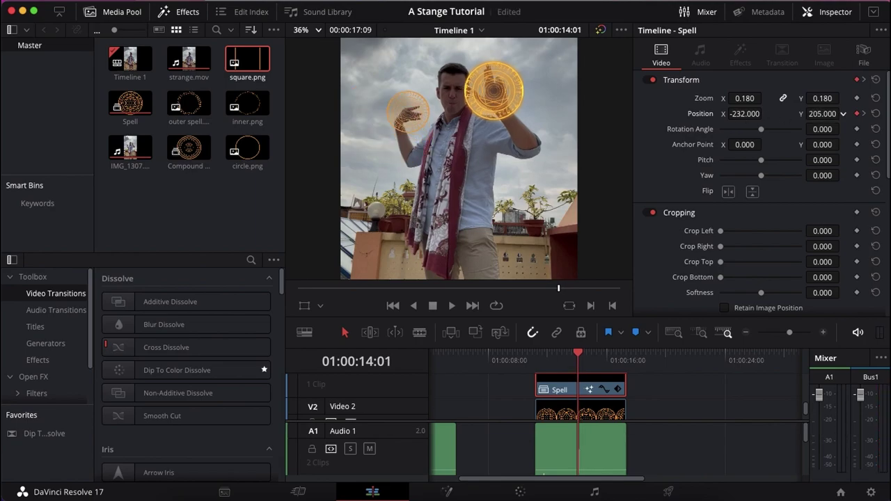
pyautogui.press('Left')
pyautogui.press('Left')
pyautogui.press('Left')
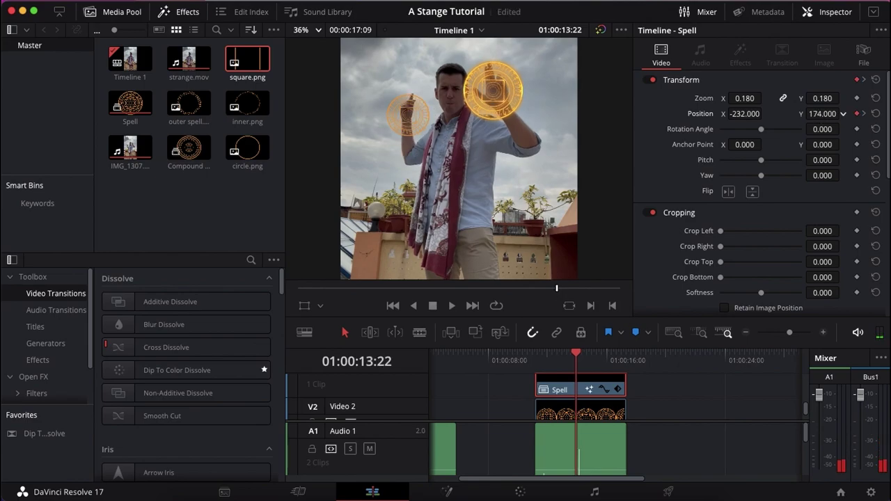
pyautogui.moveTo(829, 113); pyautogui.dragTo(832, 114)
# Keyframe the spell's position frame by frame back to 01:00:13:19, reaching X -402, Y 168 there.
pyautogui.press('Left')
pyautogui.press('Left')
pyautogui.moveTo(754, 114); pyautogui.dragTo(745, 113)
pyautogui.moveTo(829, 115); pyautogui.dragTo(823, 115)
pyautogui.press('Left')
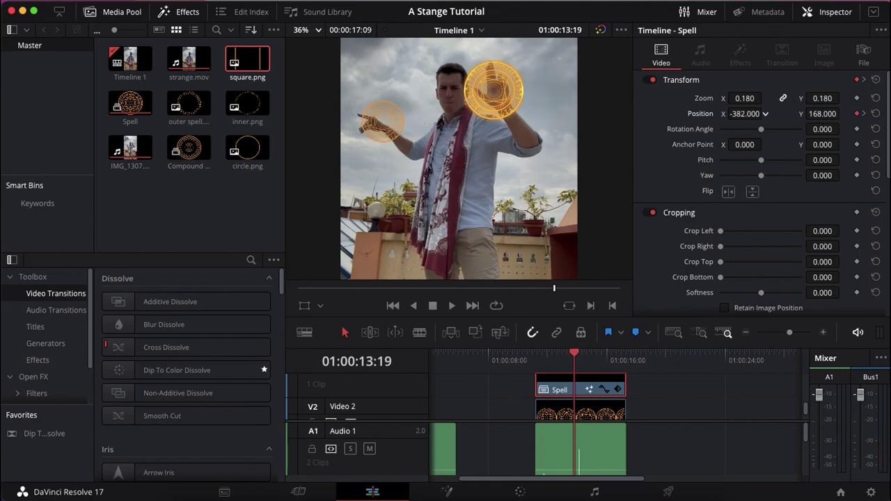
pyautogui.moveTo(761, 114); pyautogui.dragTo(748, 117)
# Step back to 01:00:13:11 and keyframe the spell's position to X -279, Y 187 over the hand.
pyautogui.press('Left')
pyautogui.press('Left')
pyautogui.press('Left')
pyautogui.press('Left')
pyautogui.press('Left')
pyautogui.press('Left')
pyautogui.press('Left')
pyautogui.press('Left')
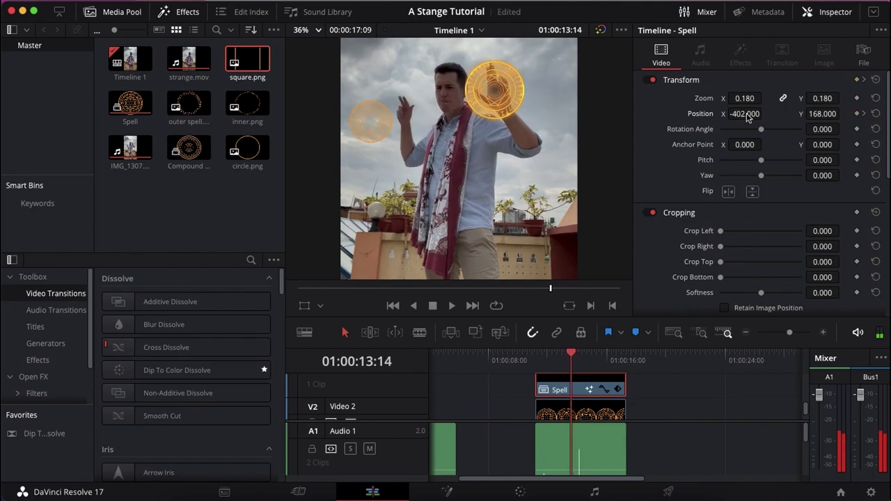
pyautogui.moveTo(747, 117); pyautogui.dragTo(765, 114)
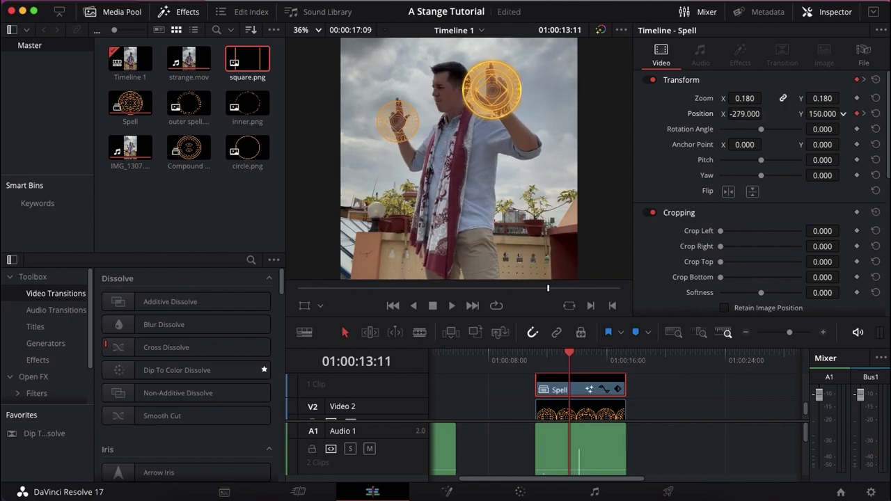
pyautogui.moveTo(843, 114)
pyautogui.mouseDown()
pyautogui.moveTo(818, 113)
pyautogui.moveTo(834, 119)
pyautogui.mouseUp()
# Step back to 01:00:12:08, keyframing the spell's position to follow the hand, with X -245, Y 232 at 01:00:12:10.
pyautogui.press('Left')
pyautogui.press('Left')
pyautogui.press('Left')
pyautogui.press('Left')
pyautogui.press('Left')
pyautogui.press('Left')
pyautogui.press('Left')
pyautogui.press('Left')
pyautogui.press('Left')
pyautogui.press('Left')
pyautogui.press('Left')
pyautogui.press('Left')
pyautogui.press('Left')
pyautogui.press('Left')
pyautogui.press('Left')
pyautogui.press('Left')
pyautogui.press('Left')
pyautogui.press('Left')
pyautogui.press('Left')
pyautogui.press('Left')
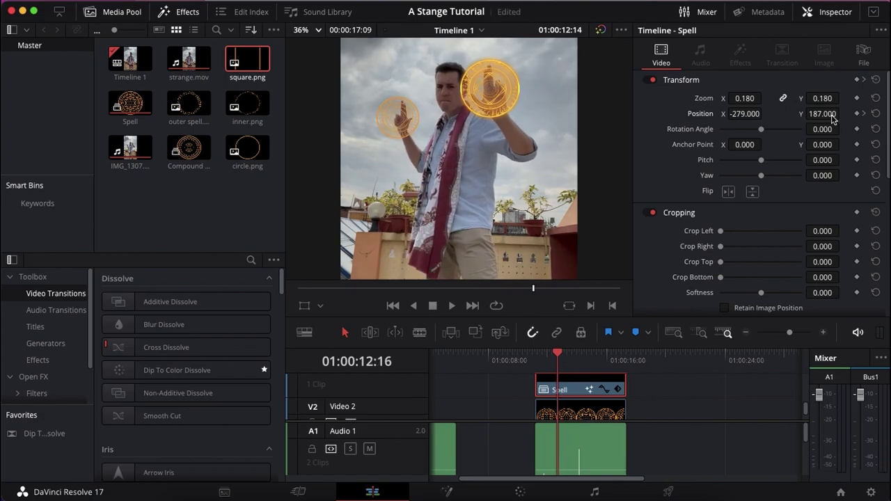
pyautogui.press('Left')
pyautogui.press('Left')
pyautogui.press('Left')
pyautogui.press('Left')
pyautogui.press('Right')
pyautogui.press('Right')
pyautogui.press('Right')
pyautogui.moveTo(735, 115); pyautogui.dragTo(743, 114)
pyautogui.press('Left')
pyautogui.press('Left')
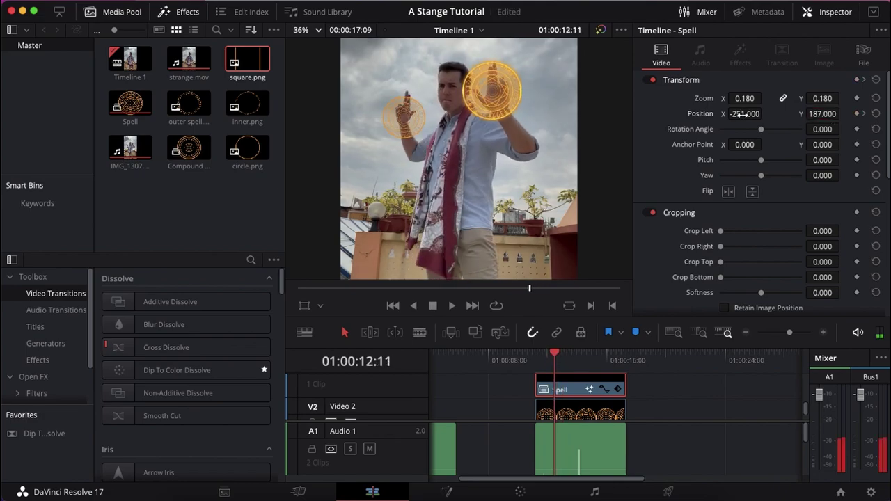
pyautogui.press('Left')
pyautogui.press('Left')
pyautogui.press('Left')
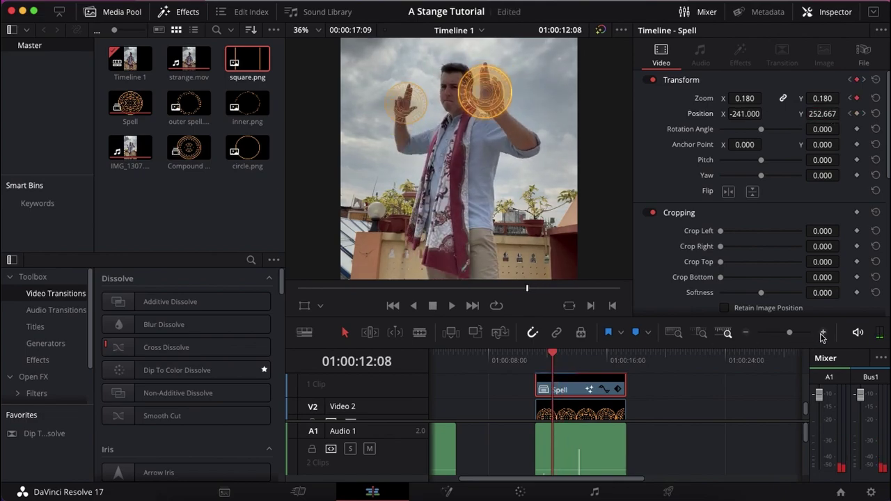
# Split the upper Spell clip at 01:00:12:08 and again at 01:00:12:12.
pyautogui.click(822, 333)
pyautogui.click(821, 334)
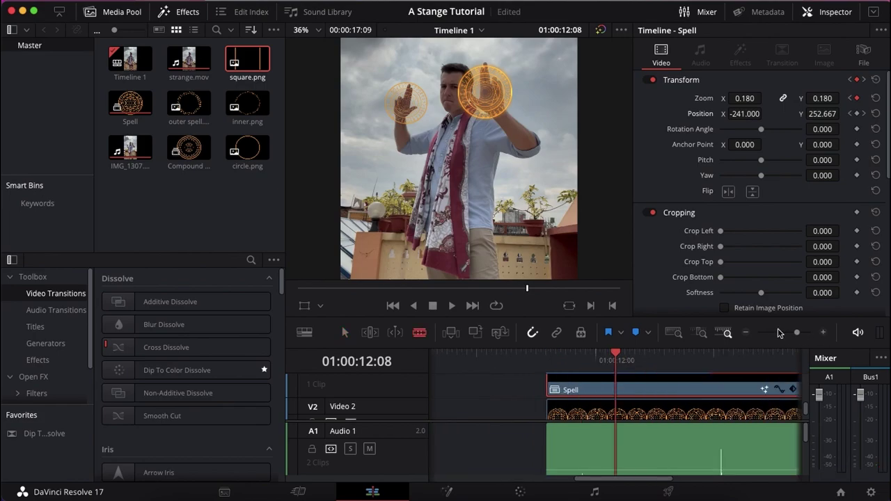
pyautogui.click(617, 390)
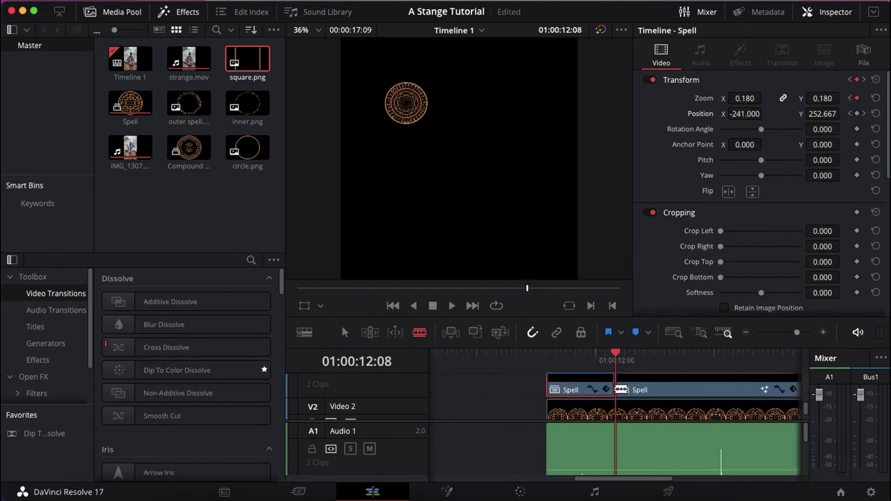
pyautogui.press('Right')
pyautogui.press('Right')
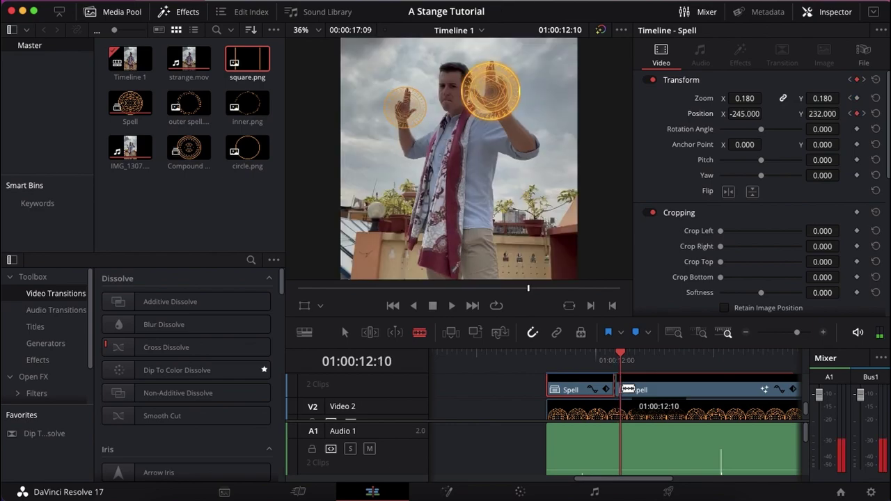
pyautogui.press('Right')
pyautogui.press('Right')
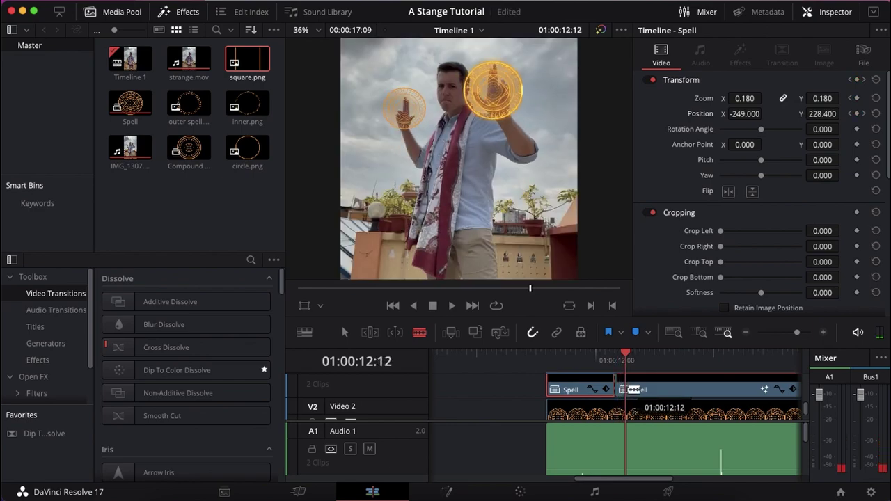
pyautogui.click(629, 390)
# Delete the short Spell section between the two cuts and check the gap frame by frame.
pyautogui.press('a')
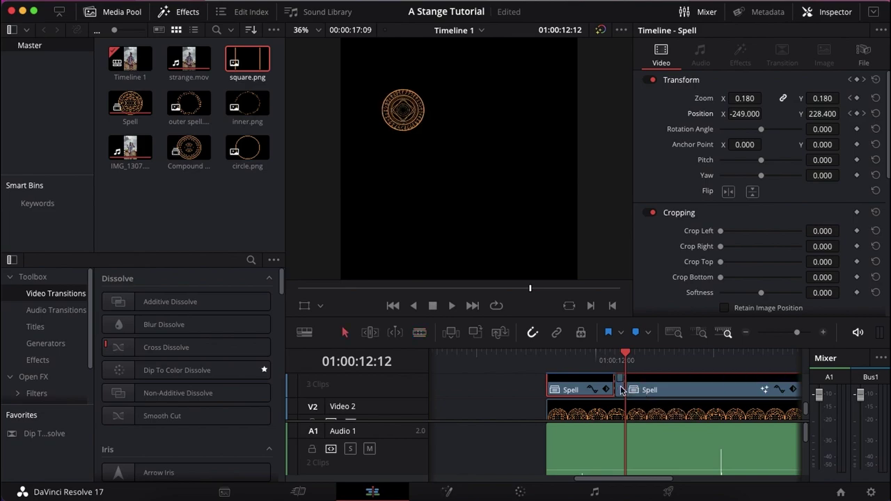
pyautogui.click(622, 390)
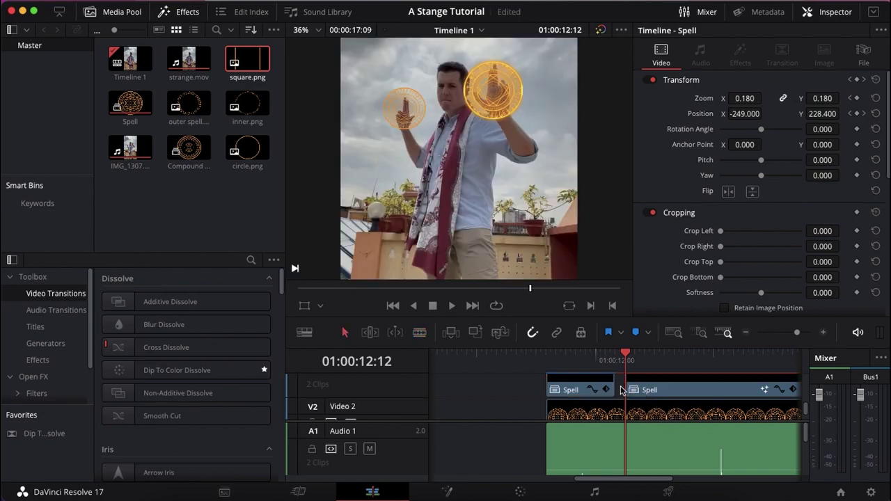
pyautogui.press('Left')
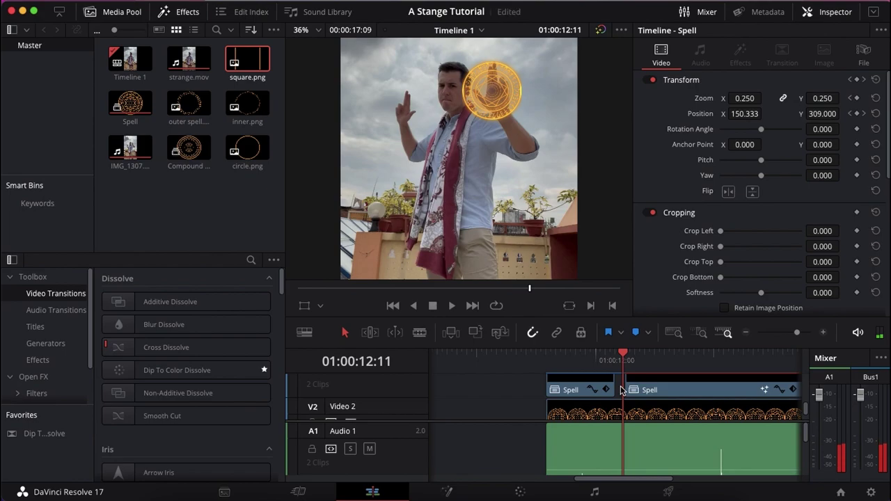
pyautogui.press('Right')
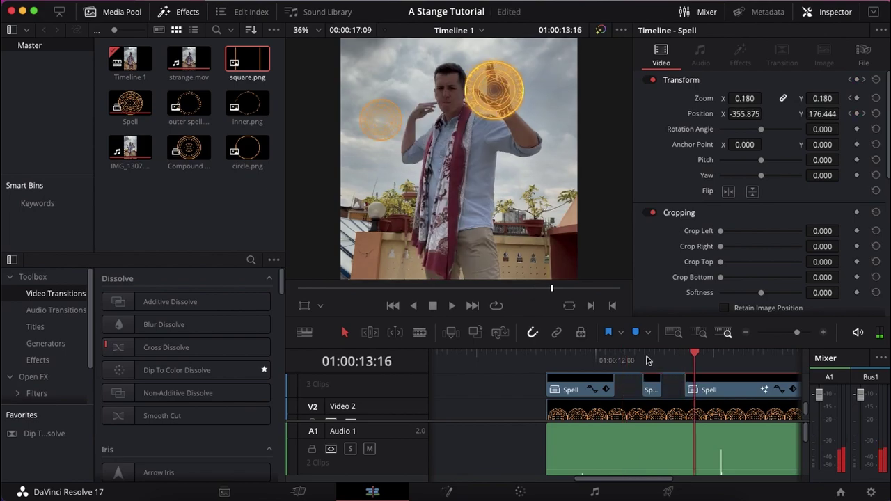
# At 01:00:13:13, keyframe the last Spell section's X position to about -276.75 and adjust its Y position to the hand.
pyautogui.press('Left')
pyautogui.press('Left')
pyautogui.press('Left')
pyautogui.press('Left')
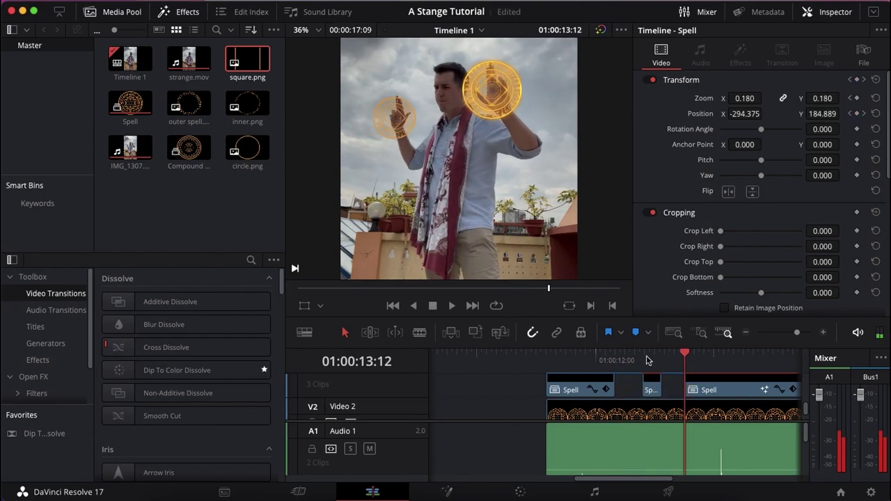
pyautogui.press('Right')
pyautogui.moveTo(747, 113); pyautogui.dragTo(758, 113)
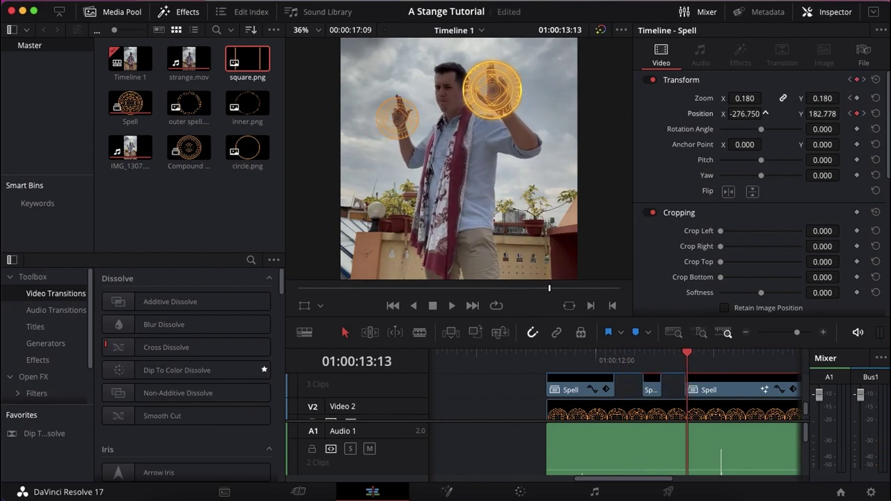
pyautogui.moveTo(829, 115); pyautogui.dragTo(865, 115)
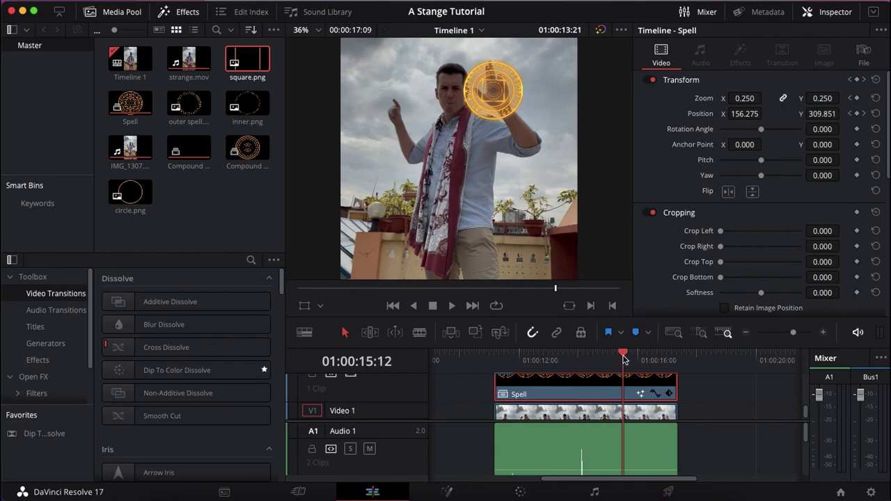
# On the Fusion page, set Compound Clip 2's Glow1 node to a glow size of 54.3, raise its glow, and return to the Edit page.
pyautogui.scroll(1, 615, 386)
pyautogui.click(615, 385)
pyautogui.click(448, 492)
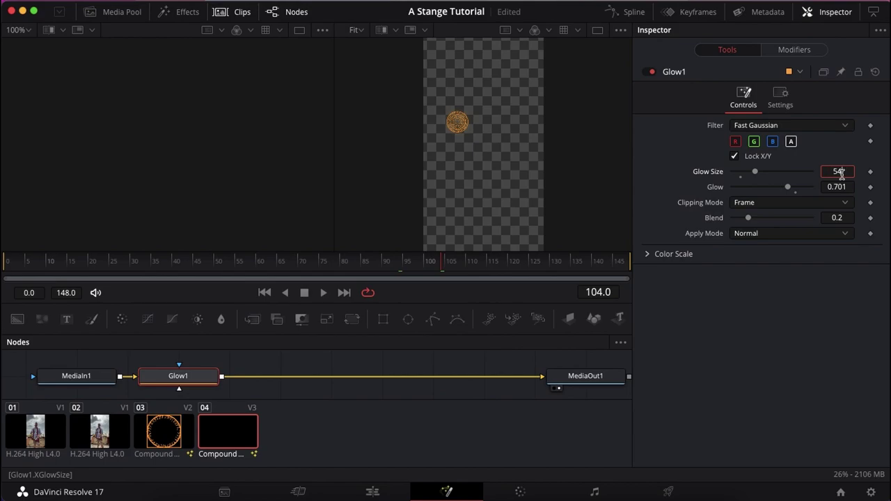
pyautogui.click(840, 185)
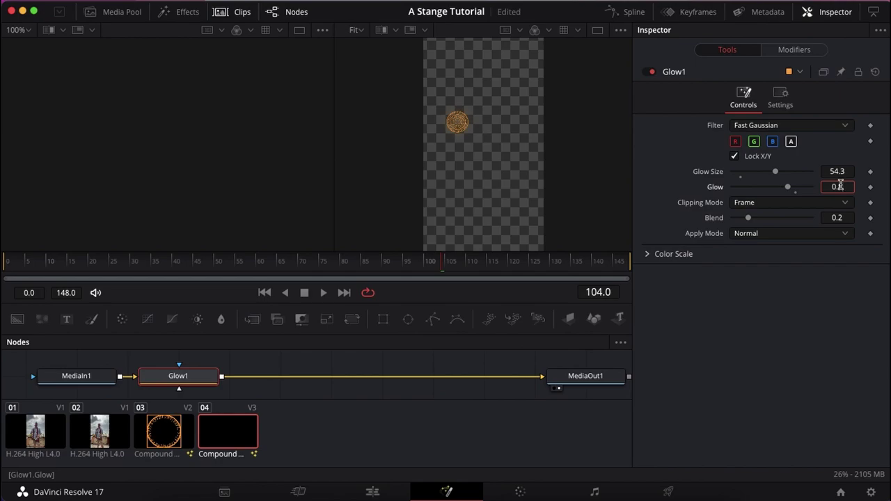
pyautogui.press('Tab')
pyautogui.click(373, 491)
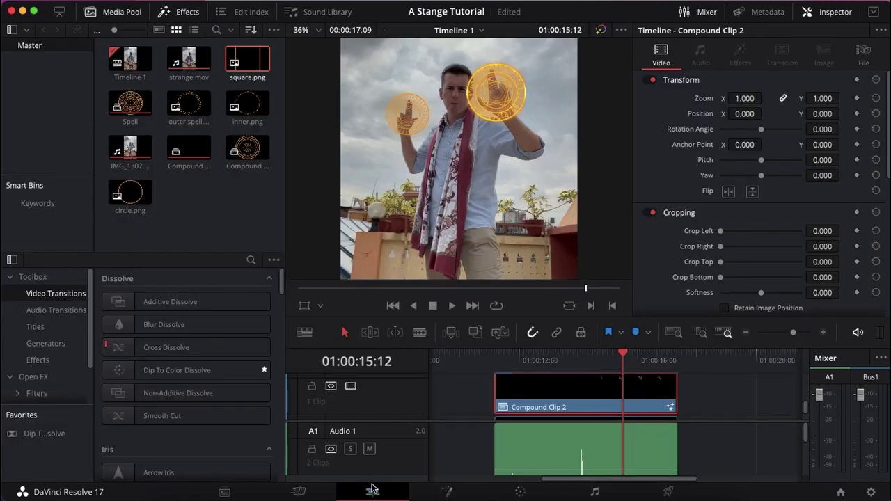
# Set Compound Clip 2's composite mode to Screen.
pyautogui.scroll(-6, 759, 180)
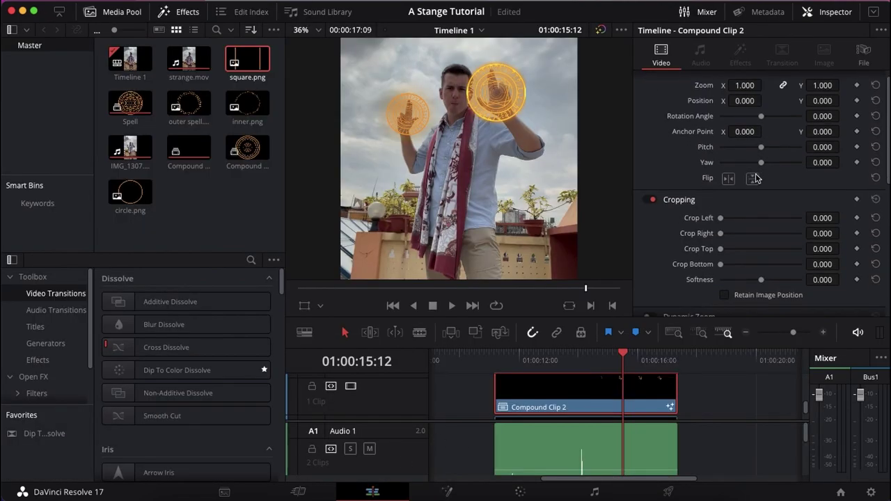
pyautogui.click(764, 214)
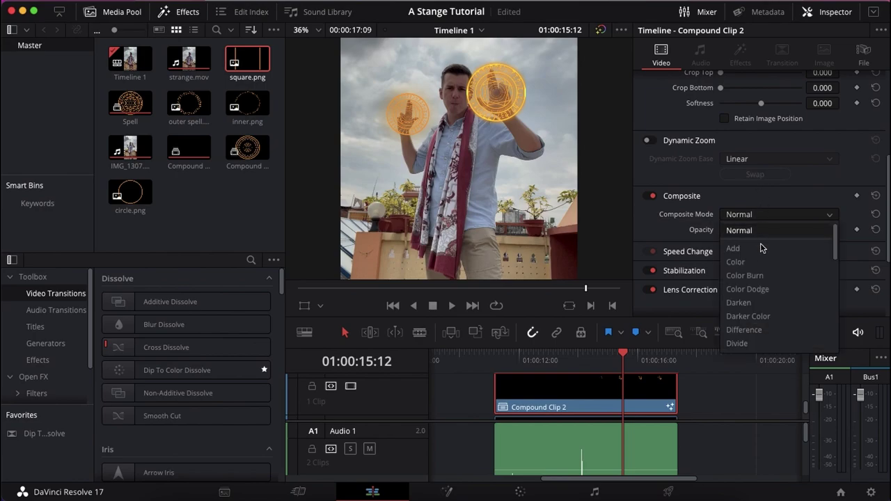
pyautogui.scroll(-5, 756, 307)
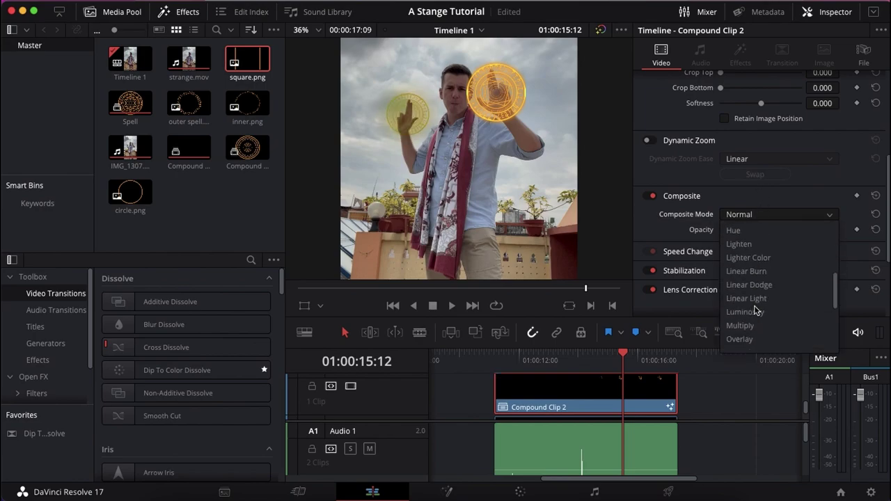
pyautogui.scroll(-2, 756, 312)
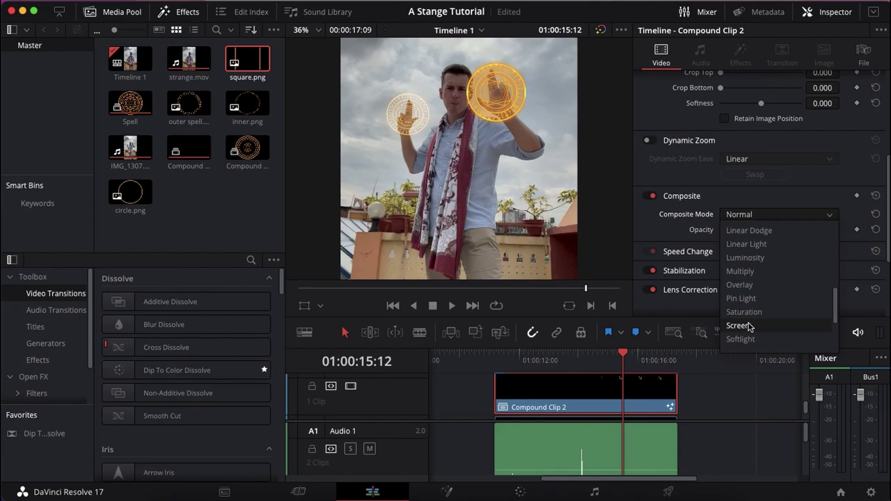
pyautogui.click(739, 326)
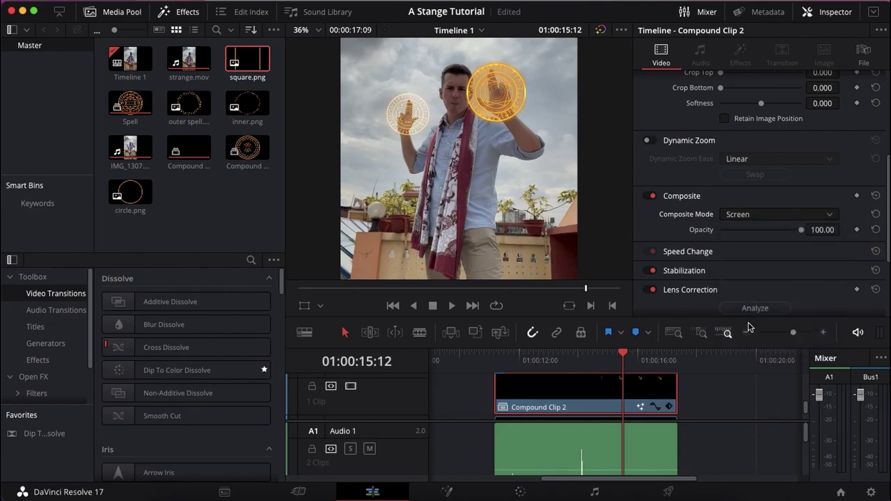
# Set the composite mode of the Spell clip on Video 2 to Screen.
pyautogui.scroll(-2, 604, 397)
pyautogui.click(604, 397)
pyautogui.click(783, 216)
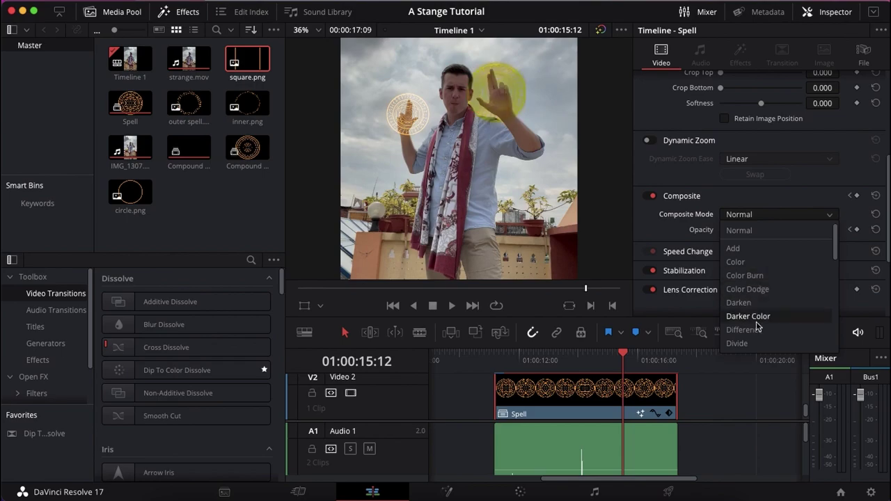
pyautogui.scroll(-5, 759, 306)
pyautogui.scroll(-4, 757, 327)
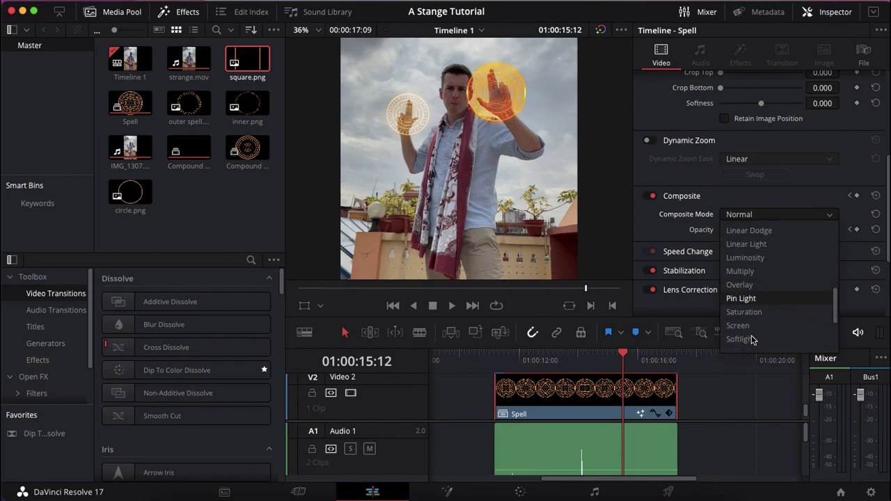
pyautogui.scroll(-1, 751, 339)
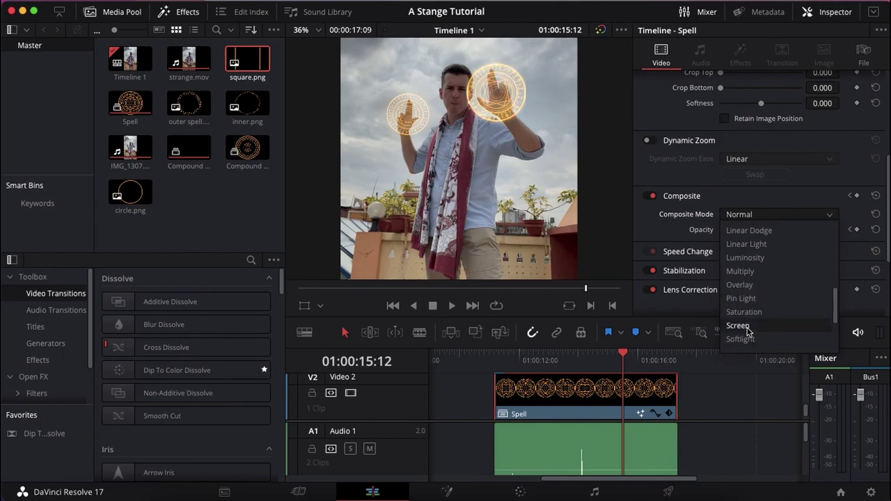
pyautogui.click(740, 325)
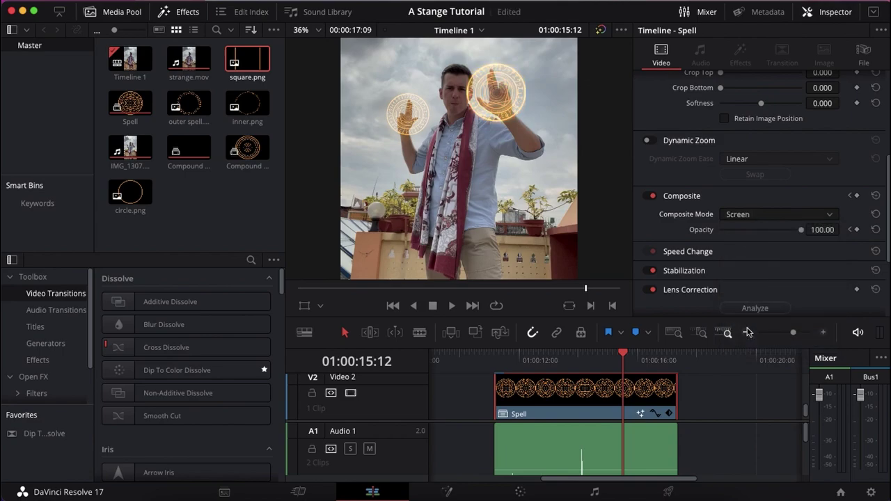
# Play the timeline from the start of the spell clips to review the blended effect on both hands.
pyautogui.click(499, 360)
pyautogui.press('space')
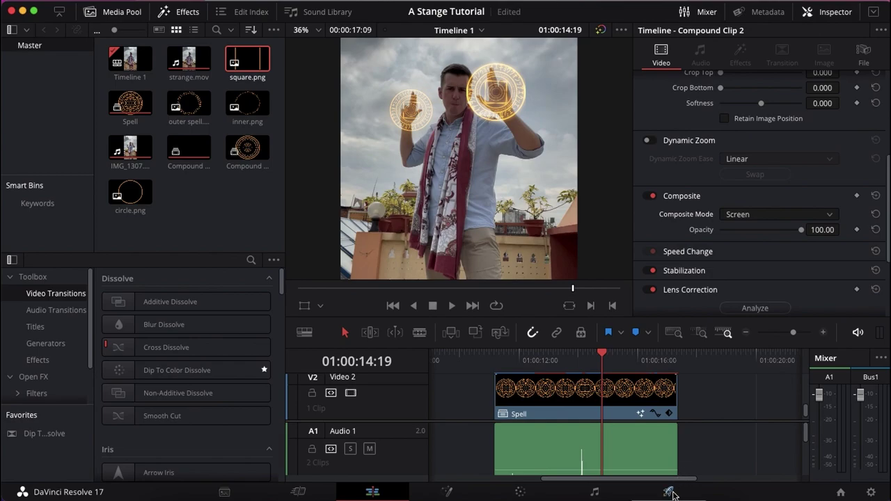
# On the Deliver page, name the render file "A strange Tutorial clip" and set its save location to the Desktop.
pyautogui.click(671, 492)
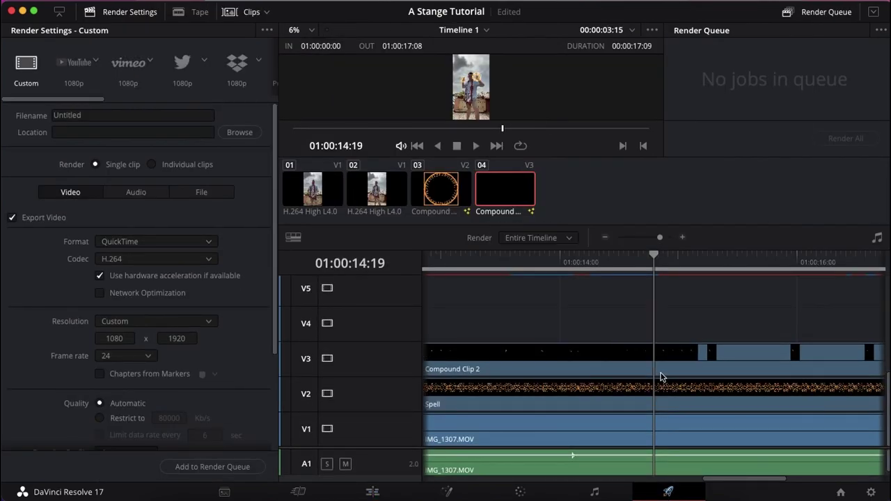
pyautogui.click(137, 115)
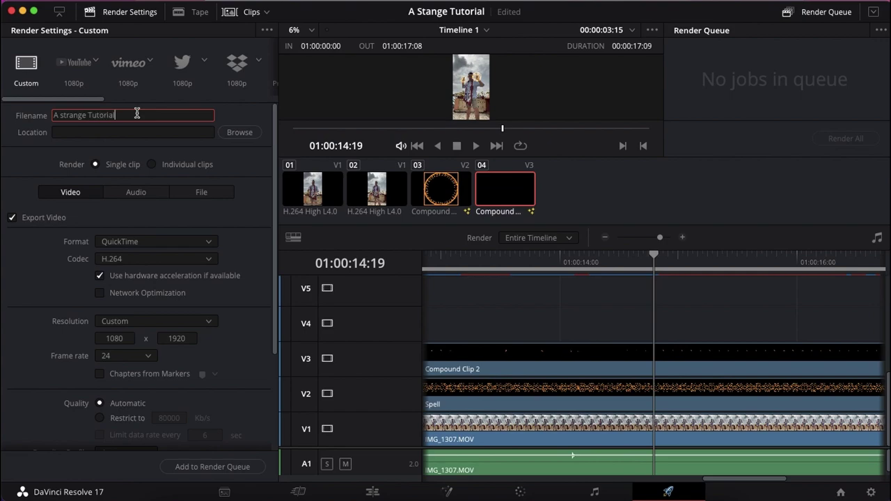
pyautogui.click(237, 133)
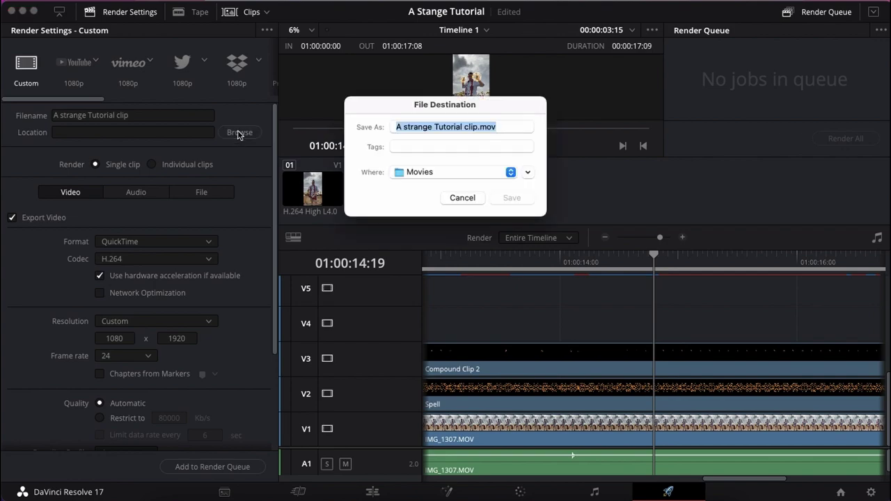
pyautogui.click(468, 172)
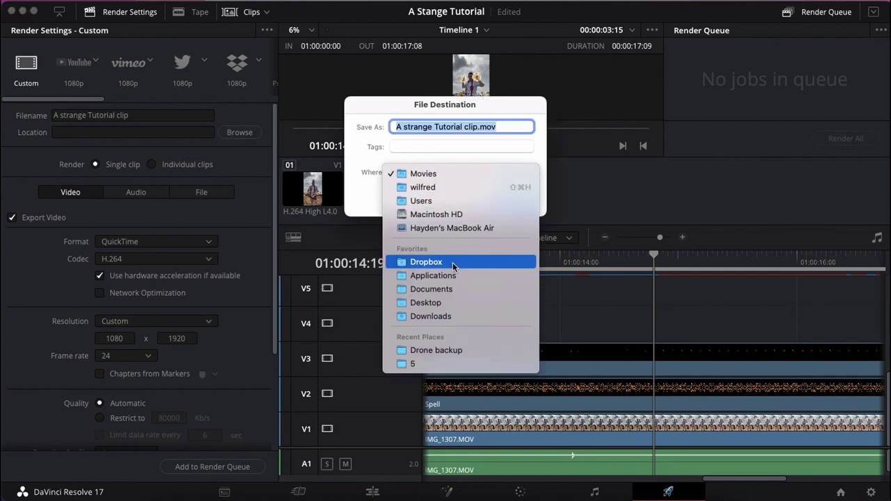
pyautogui.click(449, 301)
pyautogui.click(510, 201)
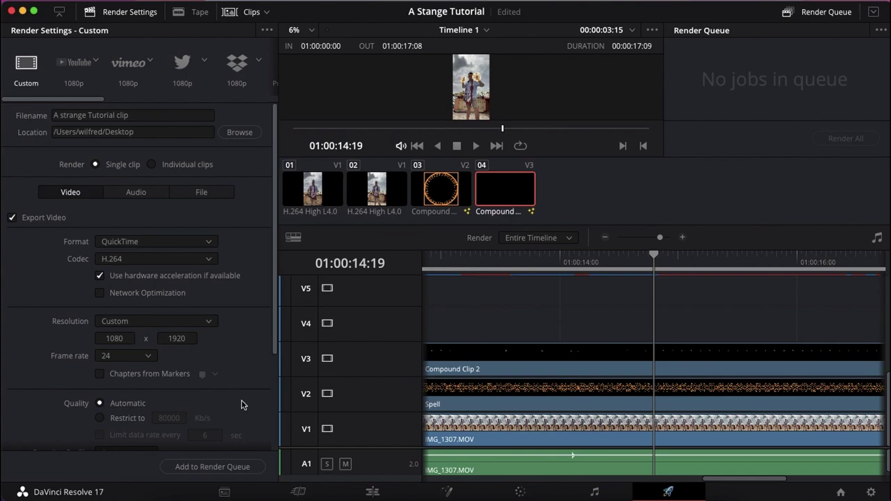
# Add the Timeline 1 export to the render queue and start rendering it.
pyautogui.click(212, 466)
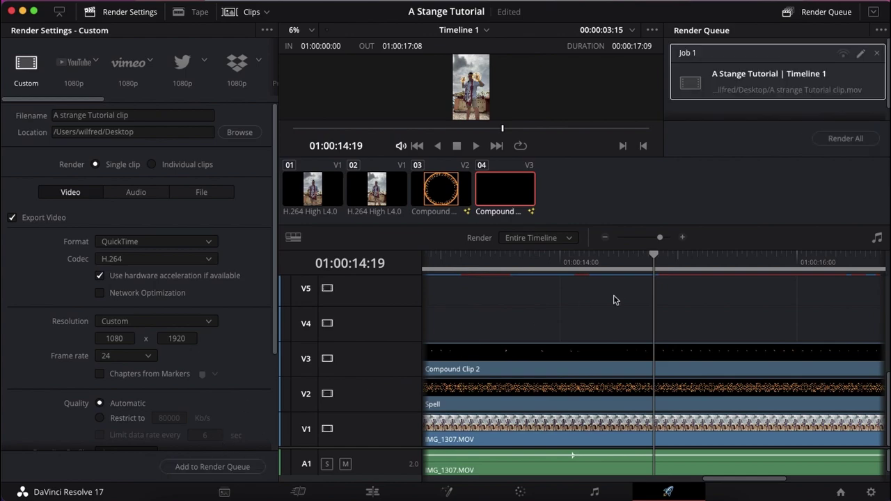
pyautogui.click(845, 139)
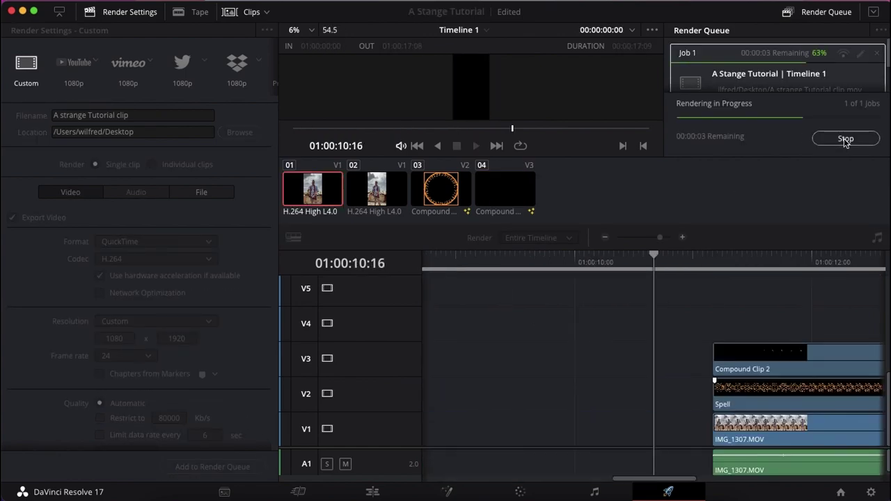